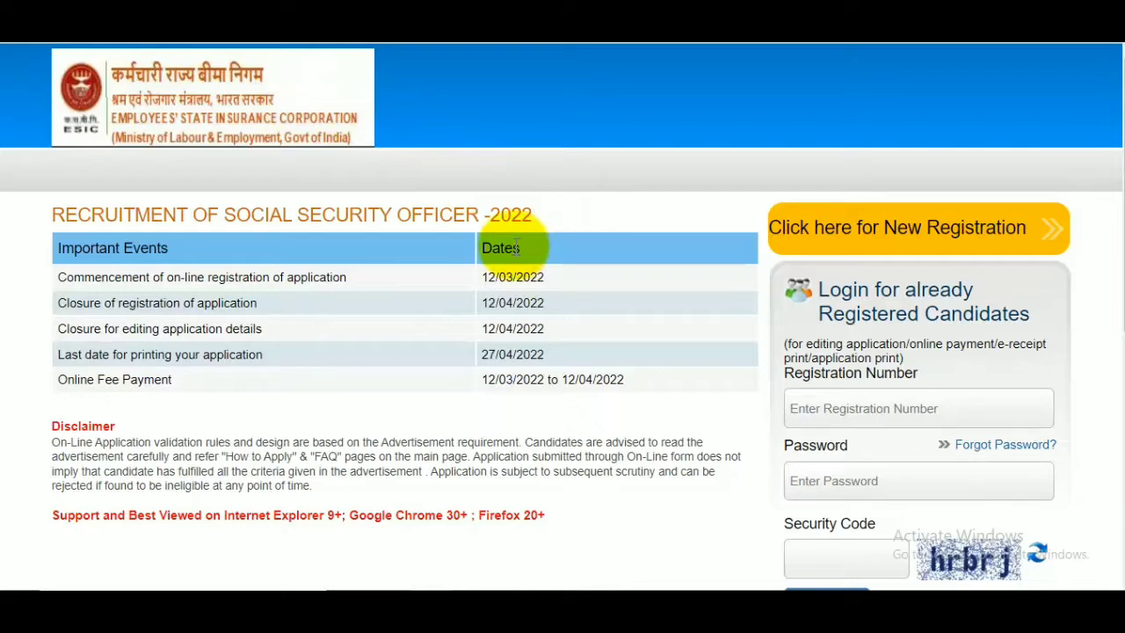
Examine the important dates for the Social Security Officer 2022 recruitment, starting with the commencement of online registration.
{"action": "left_click_drag", "start_coordinate": [482, 277], "coordinate": [640, 280]}
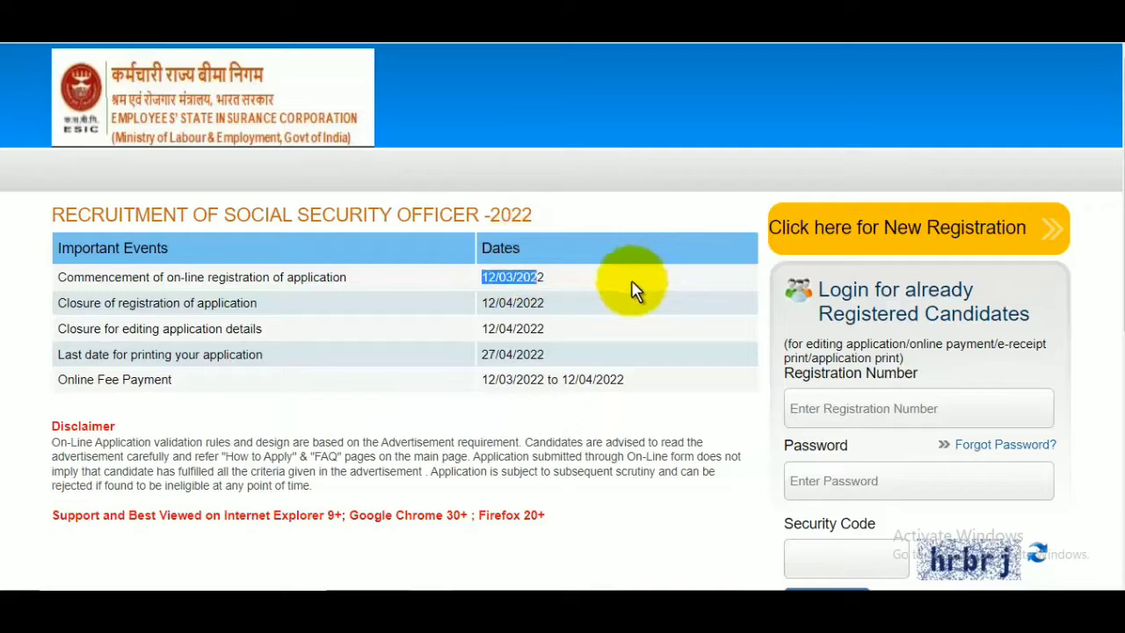
{"action": "scroll", "coordinate": [630, 295], "scroll_direction": "down", "scroll_amount": 5}
{"action": "scroll", "coordinate": [624, 326], "scroll_direction": "up", "scroll_amount": 3}
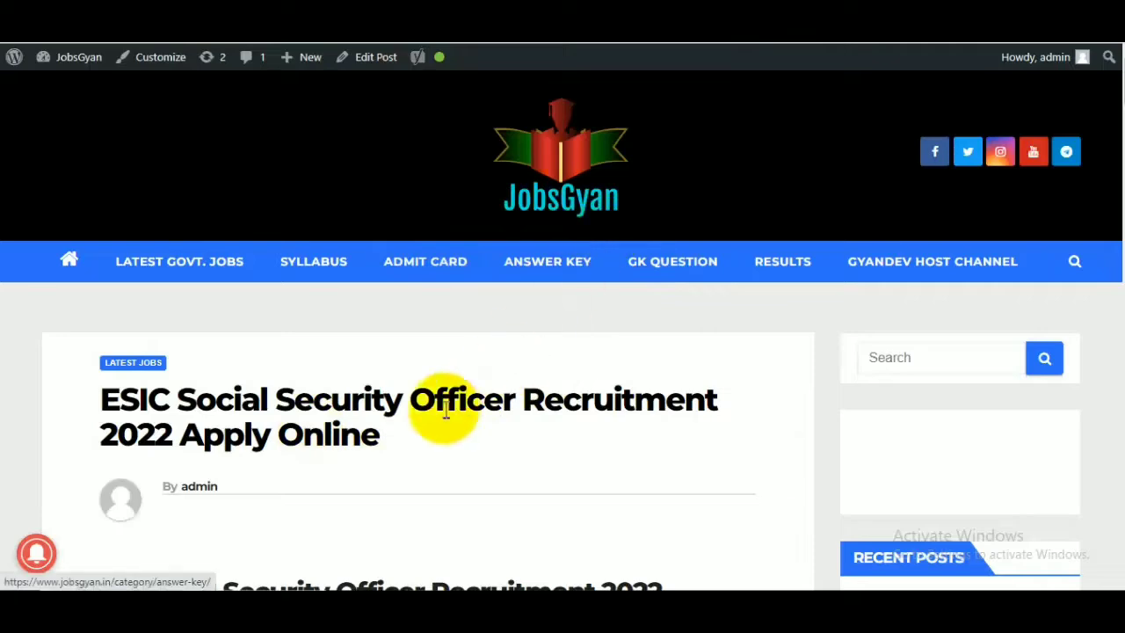
Switch to the JobsGyan article and examine the recruitment overview for vacancies, application dates, fees, age limit and eligibility.
{"action": "left_click_drag", "start_coordinate": [196, 400], "coordinate": [315, 402]}
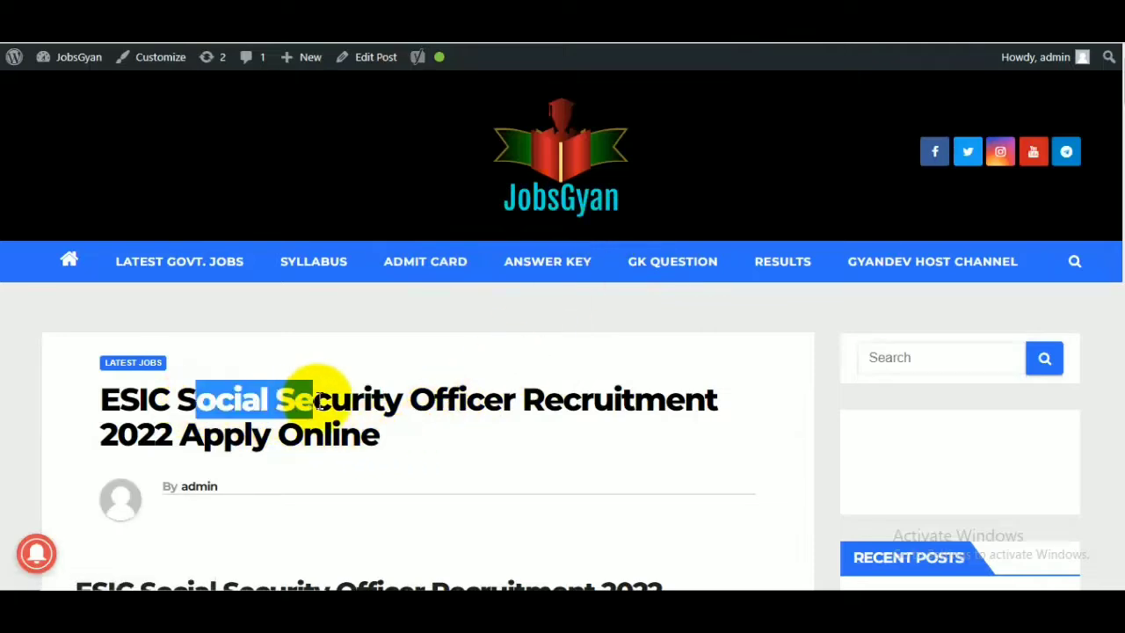
{"action": "scroll", "coordinate": [404, 397], "scroll_direction": "down", "scroll_amount": 7}
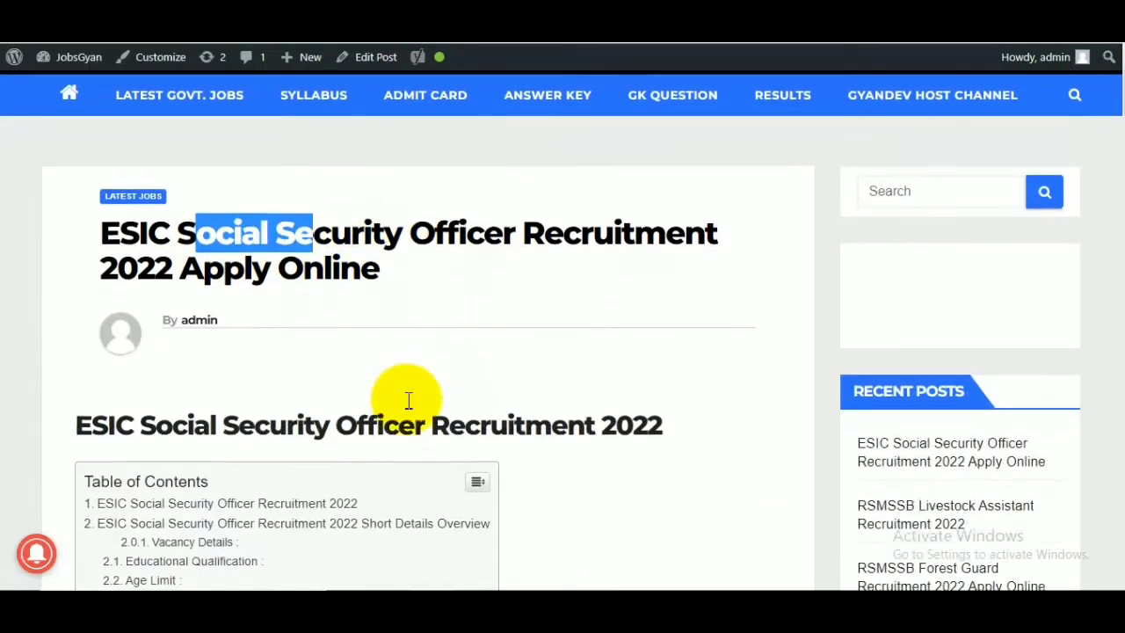
{"action": "scroll", "coordinate": [406, 409], "scroll_direction": "down", "scroll_amount": 5}
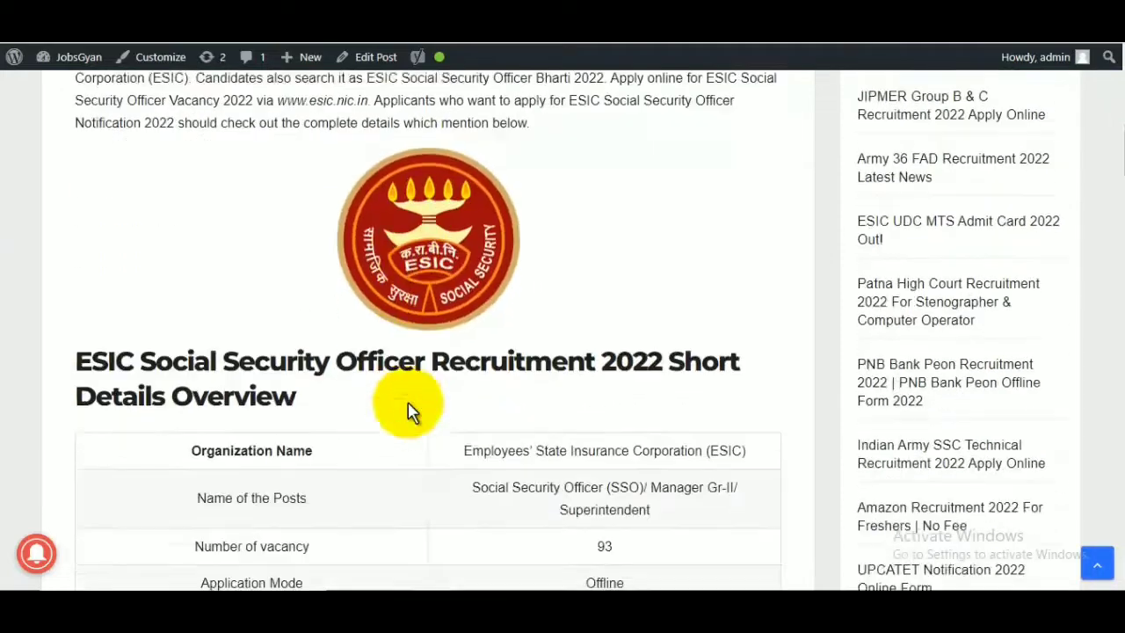
{"action": "left_click_drag", "start_coordinate": [592, 352], "coordinate": [650, 364]}
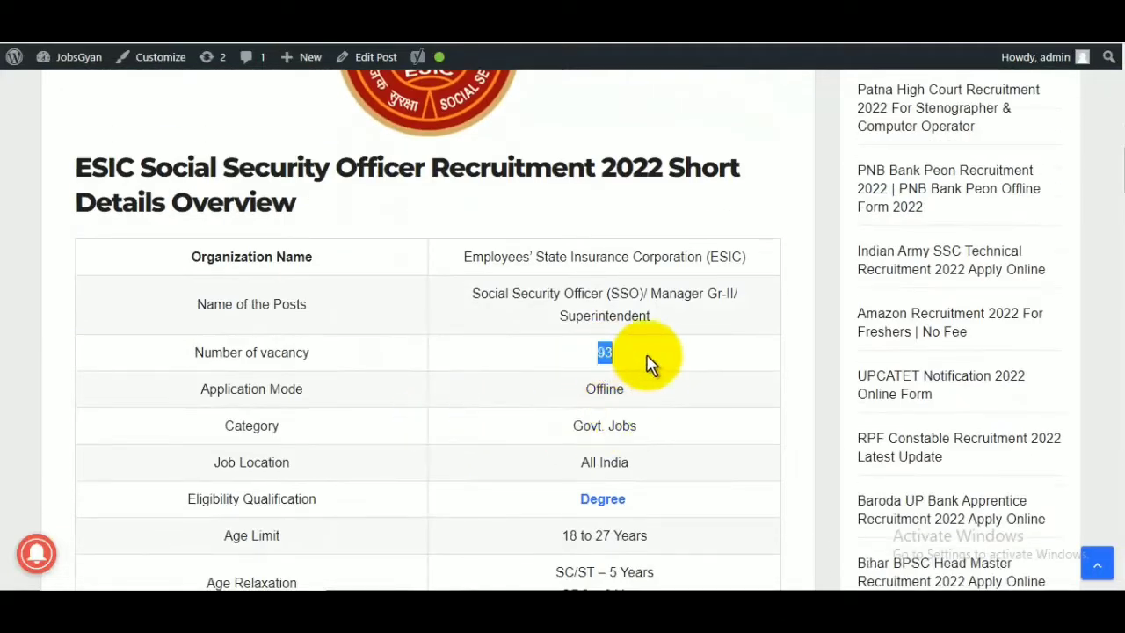
{"action": "scroll", "coordinate": [662, 413], "scroll_direction": "down", "scroll_amount": 2}
{"action": "scroll", "coordinate": [666, 424], "scroll_direction": "down", "scroll_amount": 3}
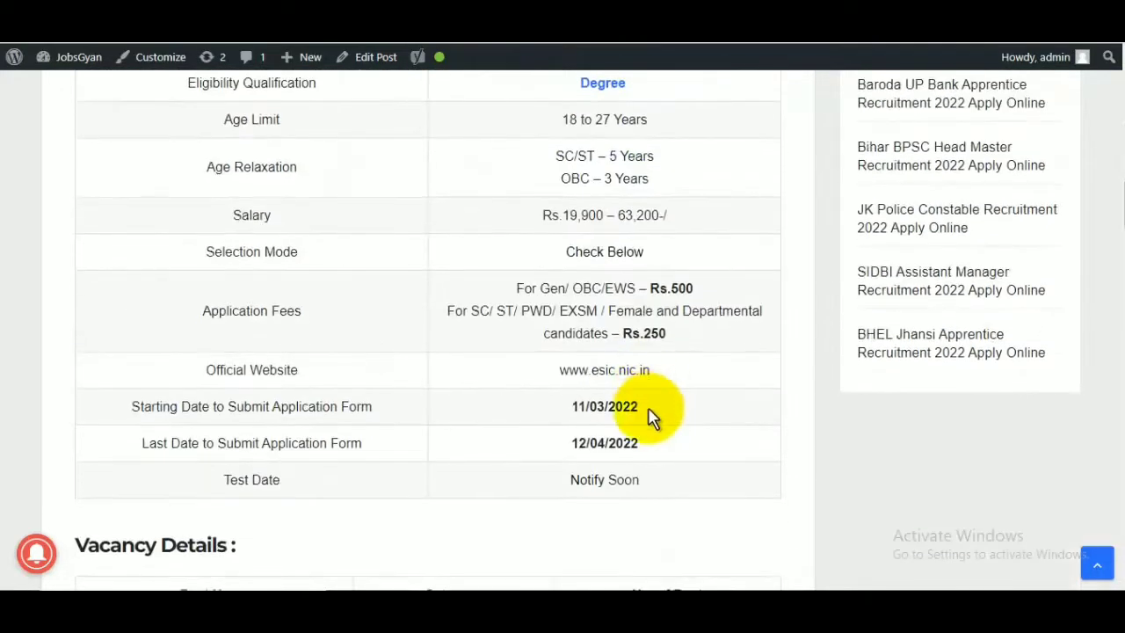
{"action": "left_click_drag", "start_coordinate": [569, 444], "coordinate": [631, 447]}
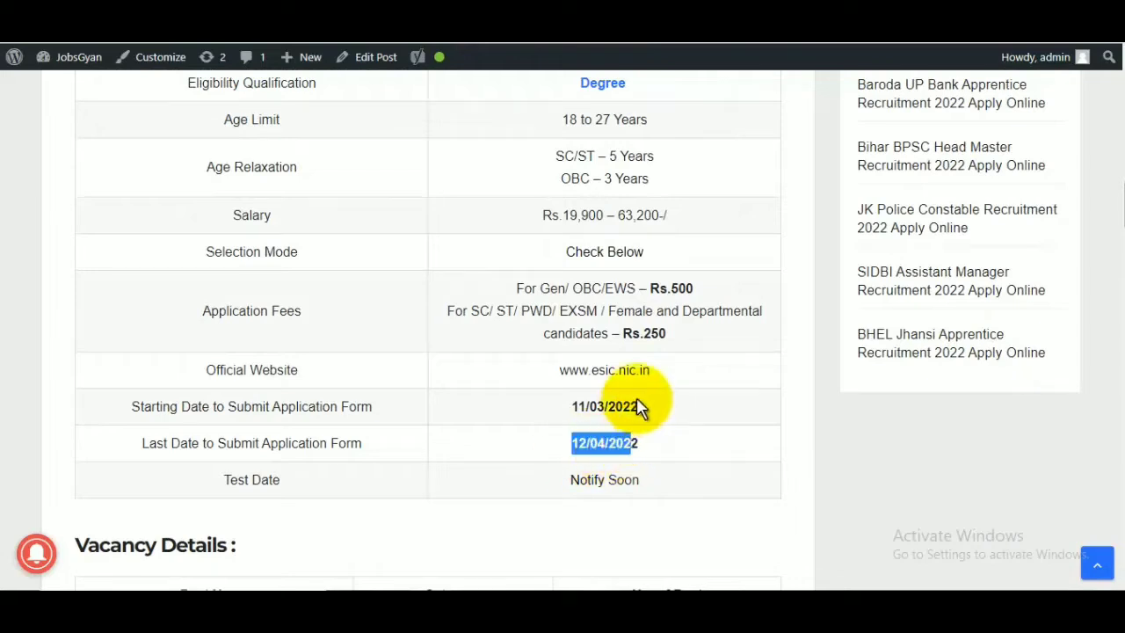
{"action": "left_click_drag", "start_coordinate": [539, 288], "coordinate": [708, 341]}
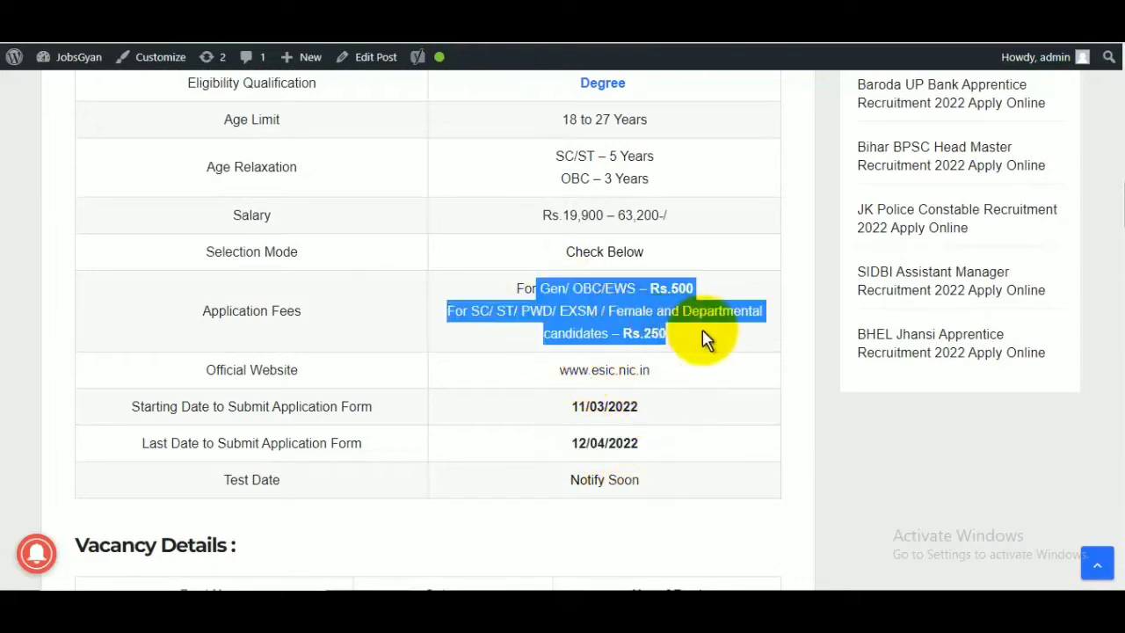
{"action": "left_click", "coordinate": [707, 342]}
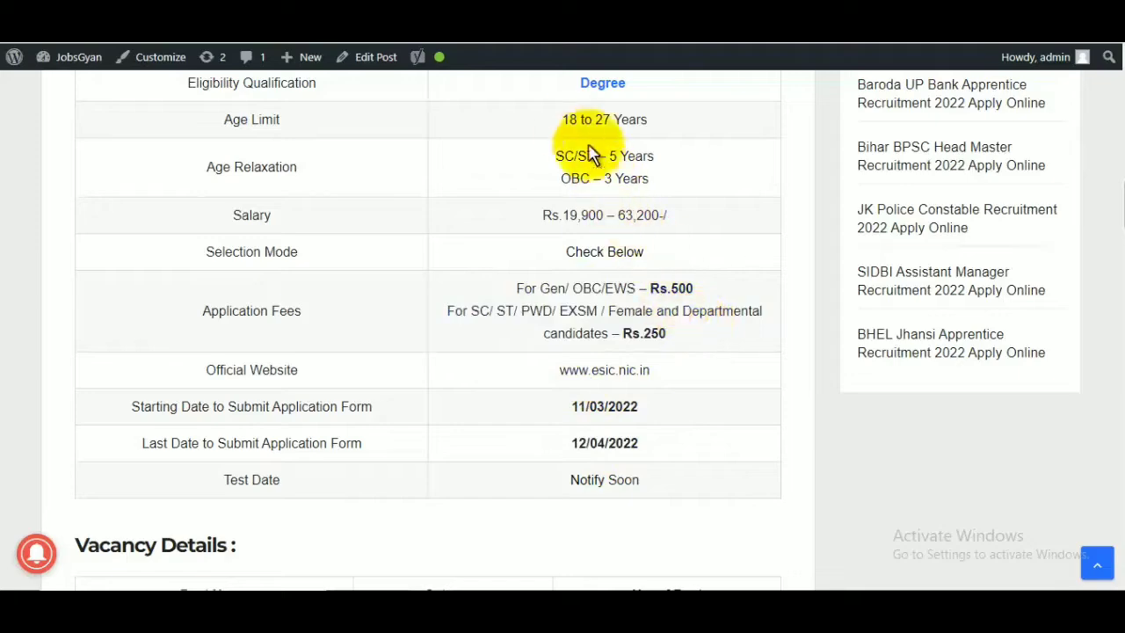
{"action": "left_click_drag", "start_coordinate": [568, 120], "coordinate": [668, 138]}
{"action": "scroll", "coordinate": [646, 342], "scroll_direction": "up", "scroll_amount": 3}
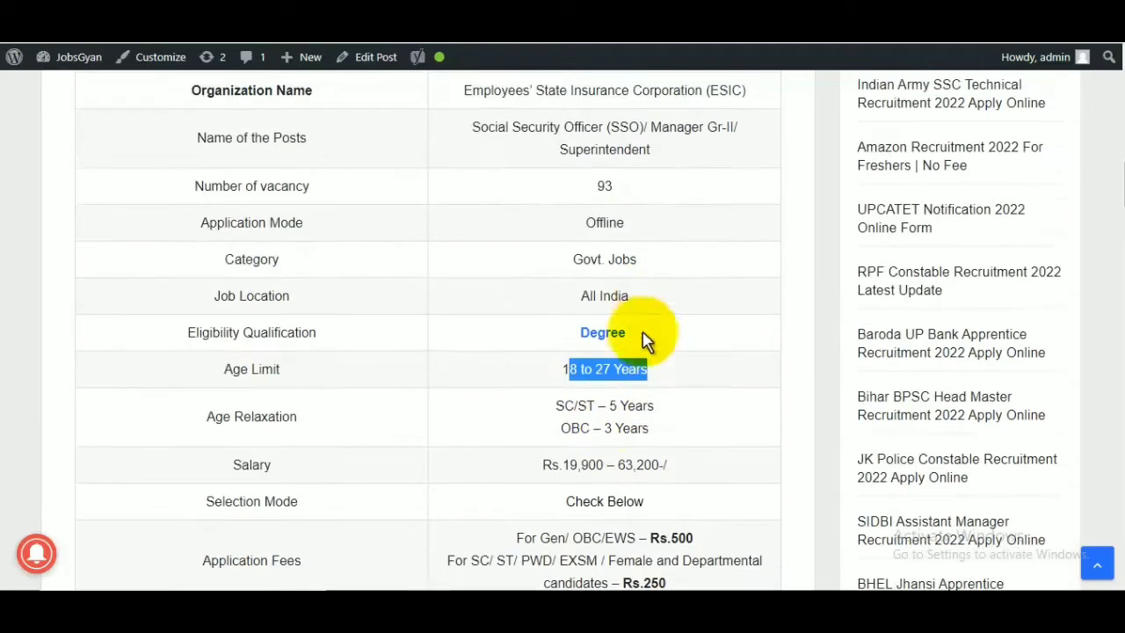
Read the rest of the article, covering educational qualification, exam pattern, handwritten declaration and important links.
{"action": "scroll", "coordinate": [566, 440], "scroll_direction": "down", "scroll_amount": 8}
{"action": "scroll", "coordinate": [563, 437], "scroll_direction": "down", "scroll_amount": 3}
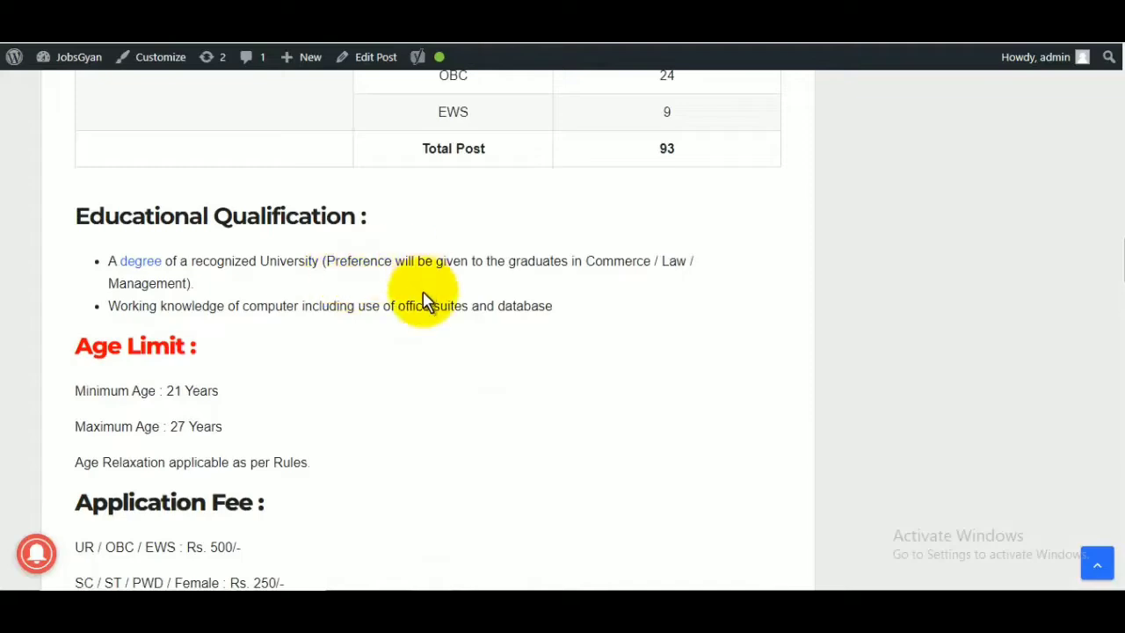
{"action": "scroll", "coordinate": [431, 309], "scroll_direction": "down", "scroll_amount": 3}
{"action": "scroll", "coordinate": [426, 337], "scroll_direction": "down", "scroll_amount": 15}
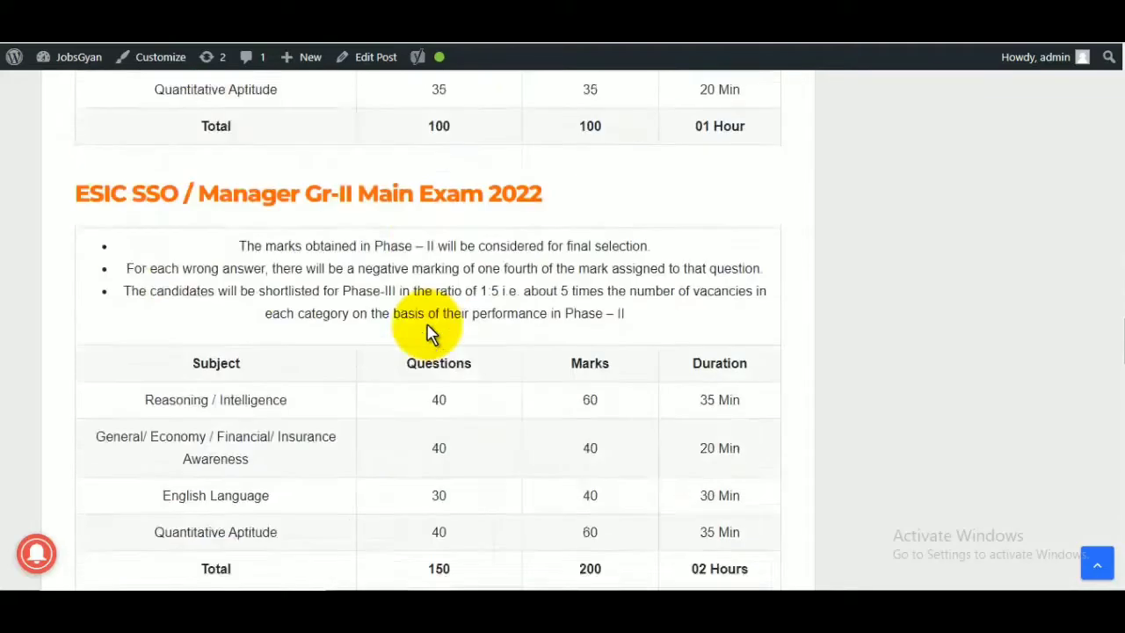
{"action": "scroll", "coordinate": [413, 342], "scroll_direction": "down", "scroll_amount": 2}
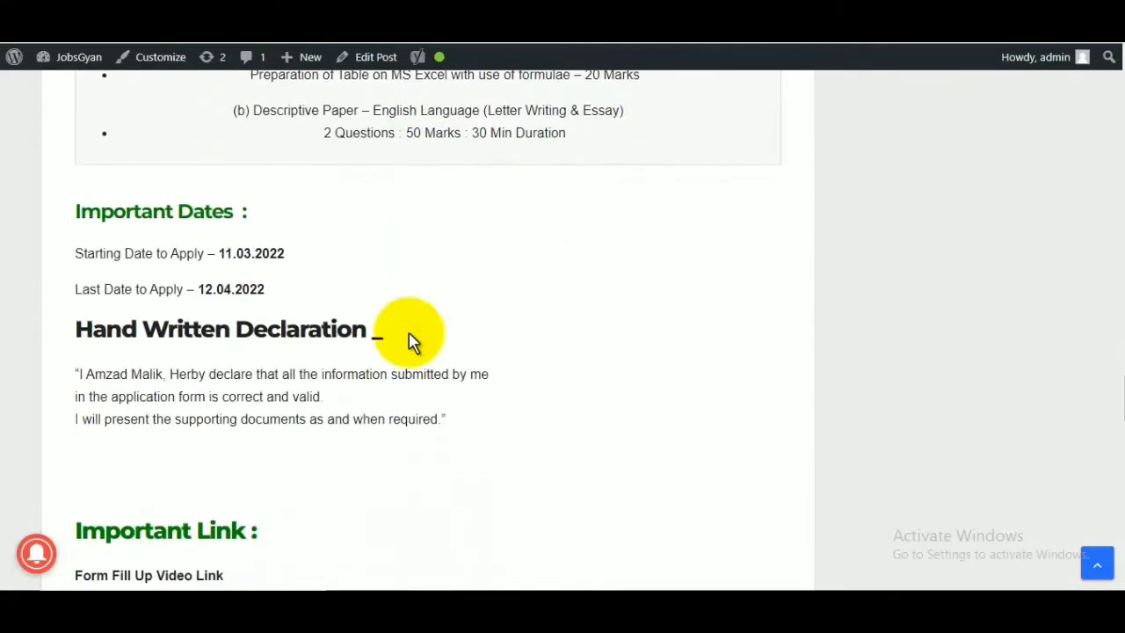
{"action": "scroll", "coordinate": [409, 334], "scroll_direction": "down", "scroll_amount": 3}
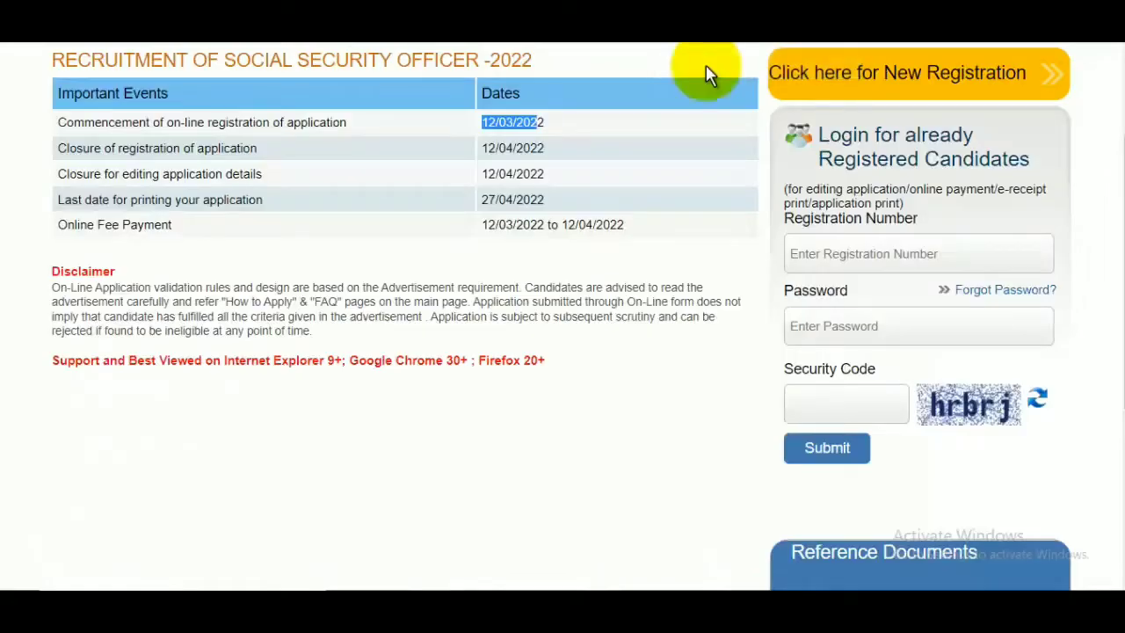
{"action": "scroll", "coordinate": [710, 76], "scroll_direction": "up", "scroll_amount": 2}
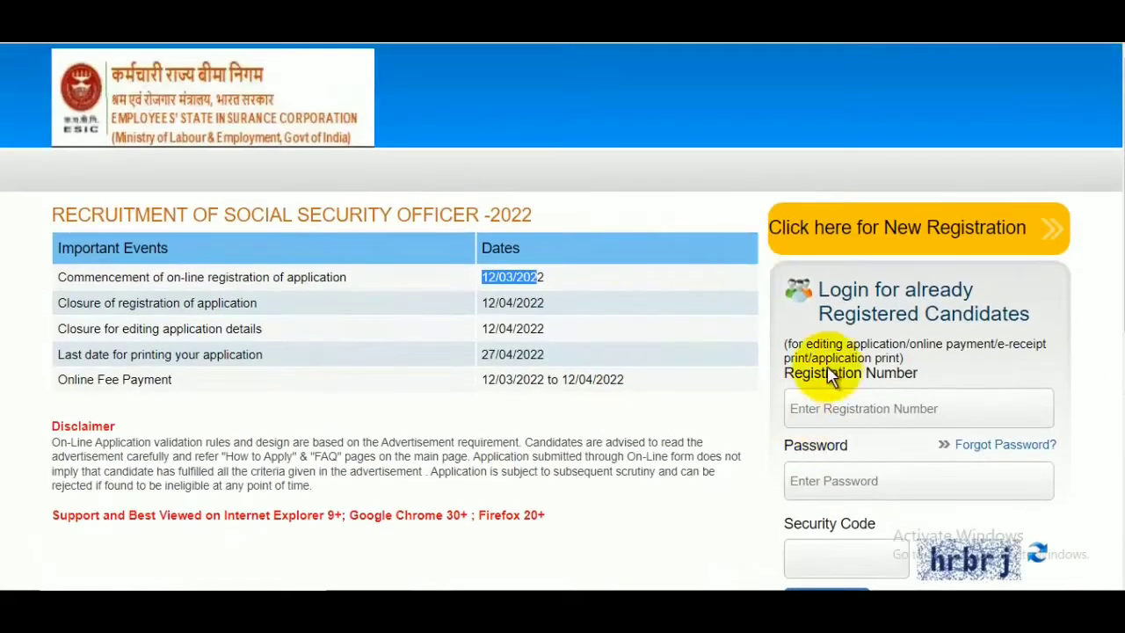
Start a new registration on the ESIC recruitment site and enter and confirm the candidate's first and last names.
{"action": "left_click", "coordinate": [1087, 335]}
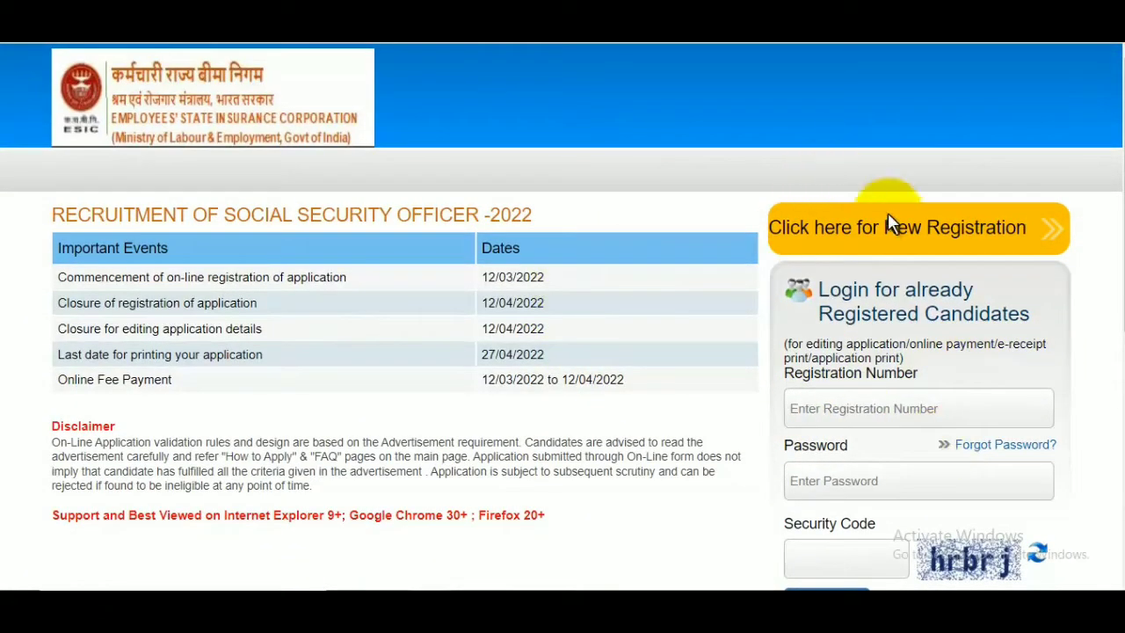
{"action": "left_click", "coordinate": [909, 253]}
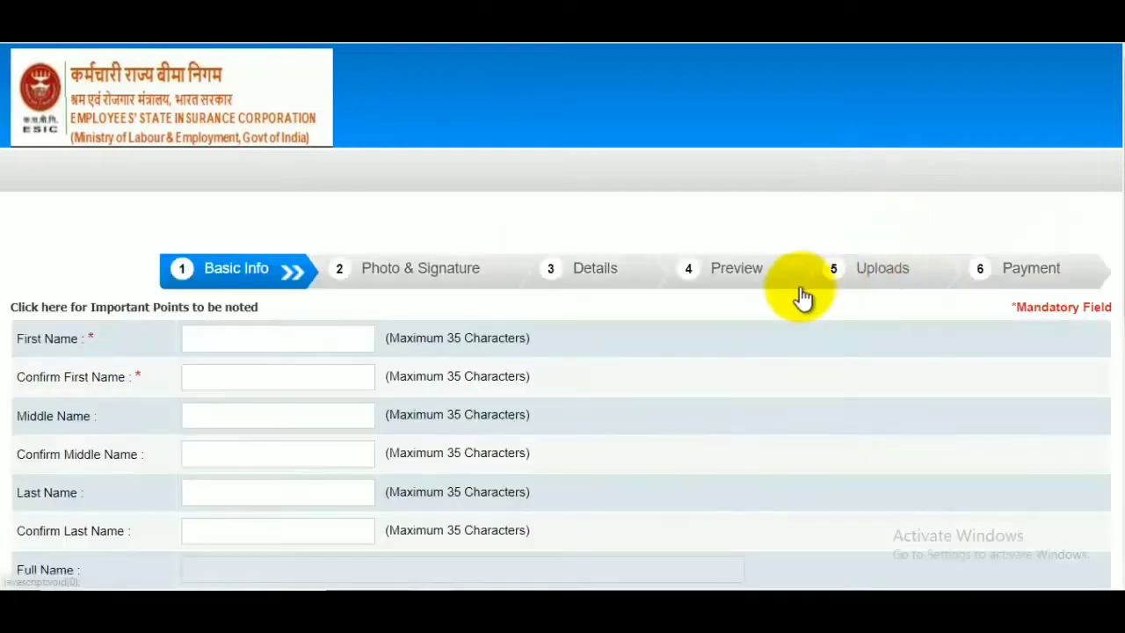
{"action": "scroll", "coordinate": [331, 252], "scroll_direction": "down", "scroll_amount": 2}
{"action": "left_click", "coordinate": [251, 171]}
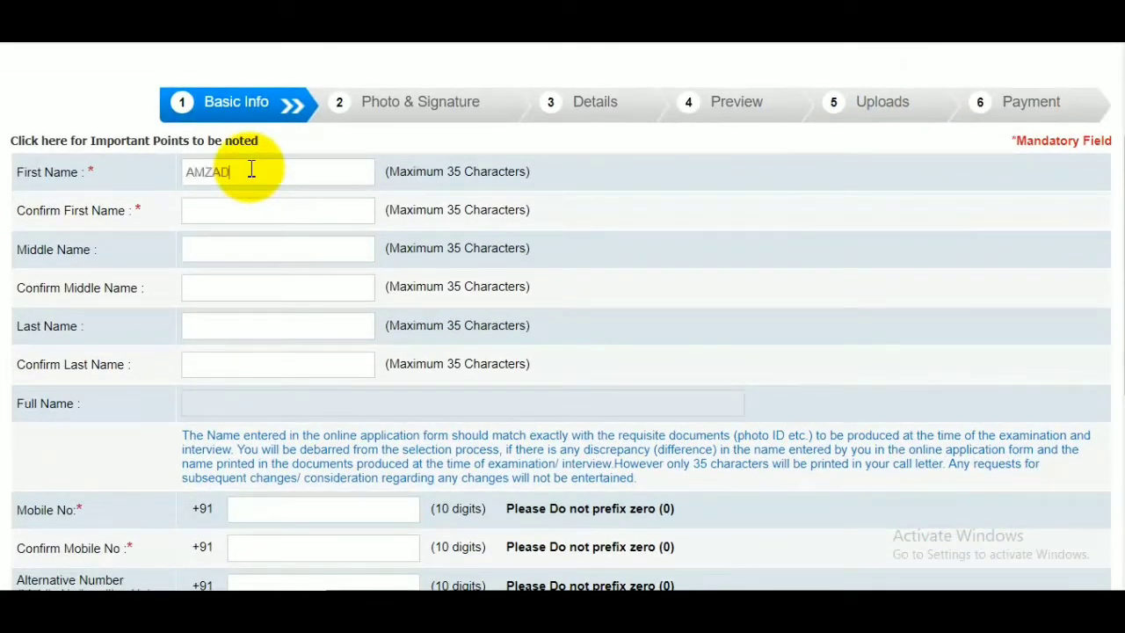
{"action": "left_click", "coordinate": [239, 200]}
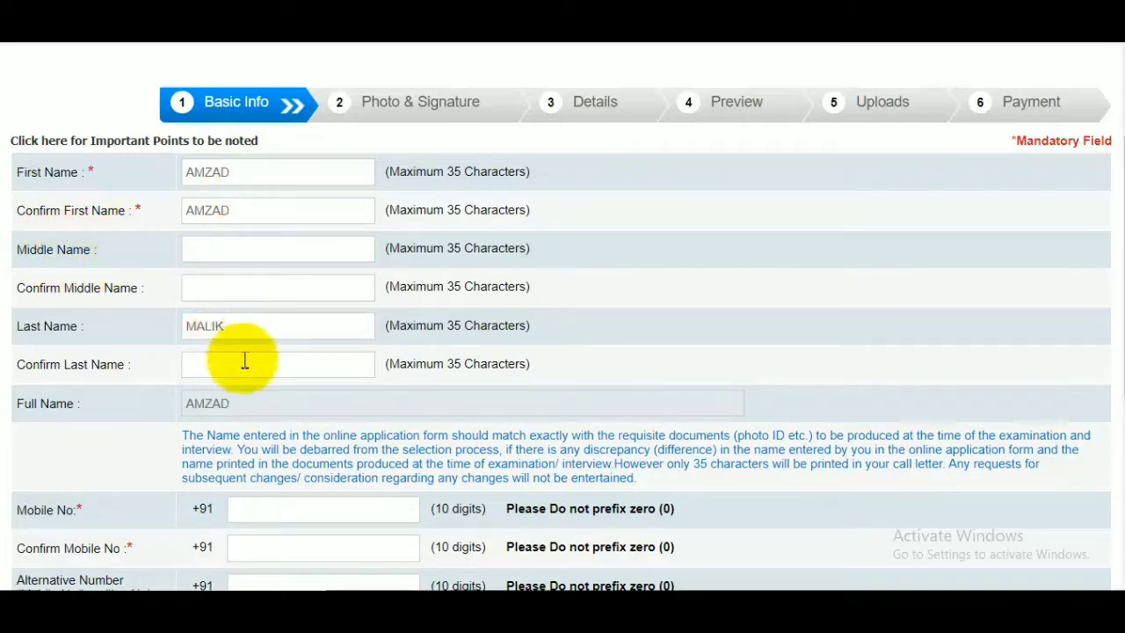
{"action": "left_click", "coordinate": [250, 367]}
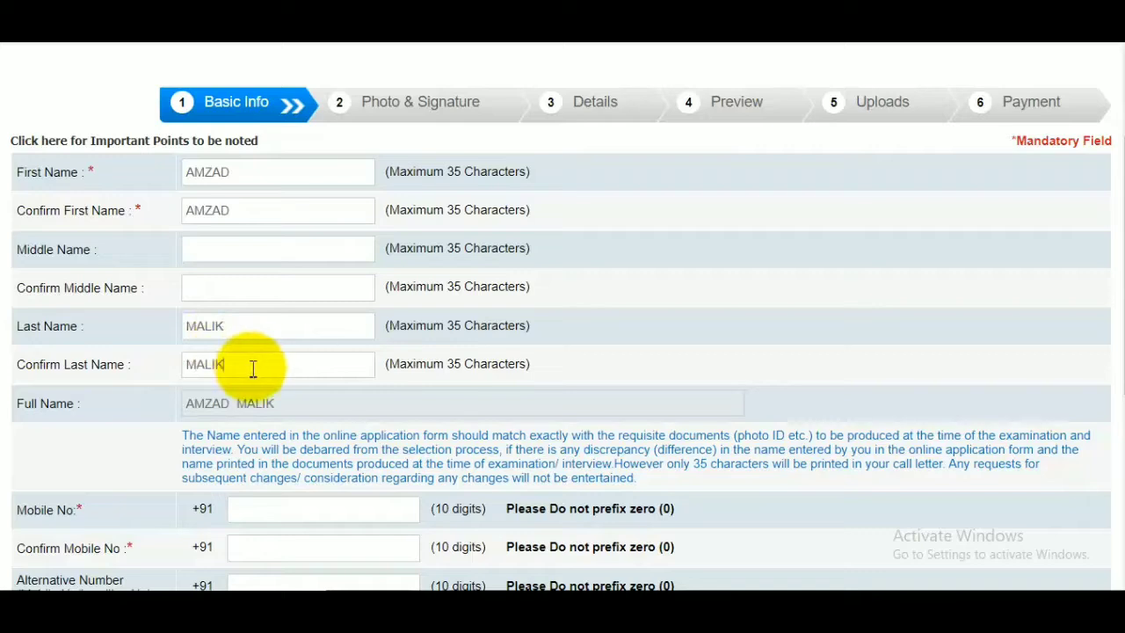
Fill in the candidate's e-mail ID with the gmail.com domain and confirm the full e-mail address.
{"action": "scroll", "coordinate": [254, 368], "scroll_direction": "down", "scroll_amount": 1}
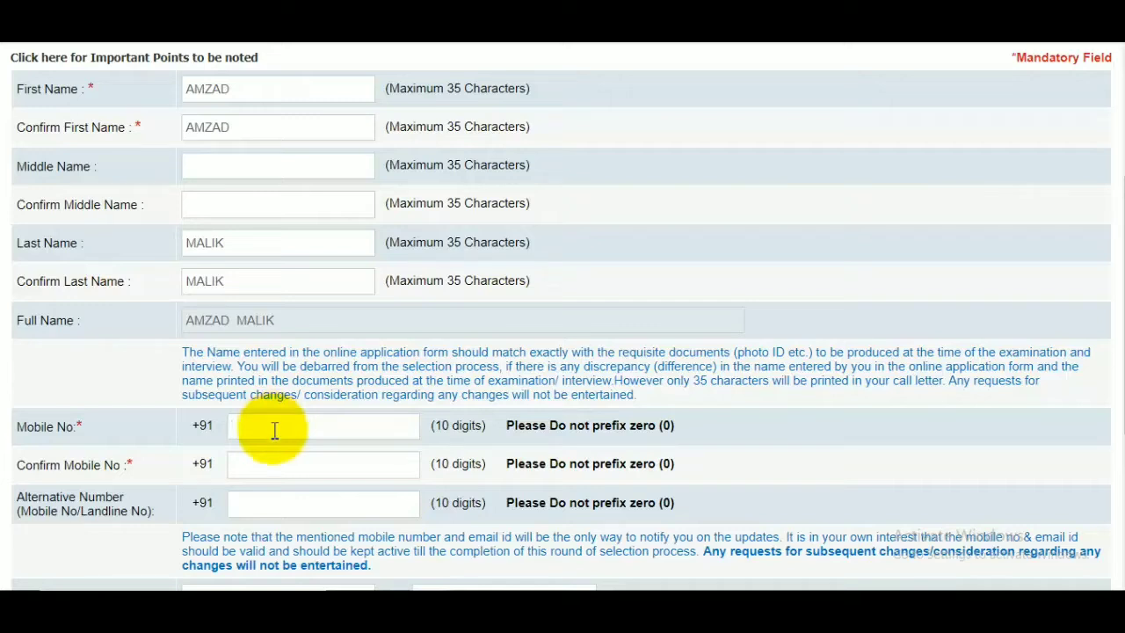
{"action": "left_click", "coordinate": [269, 459]}
{"action": "scroll", "coordinate": [324, 440], "scroll_direction": "down", "scroll_amount": 2}
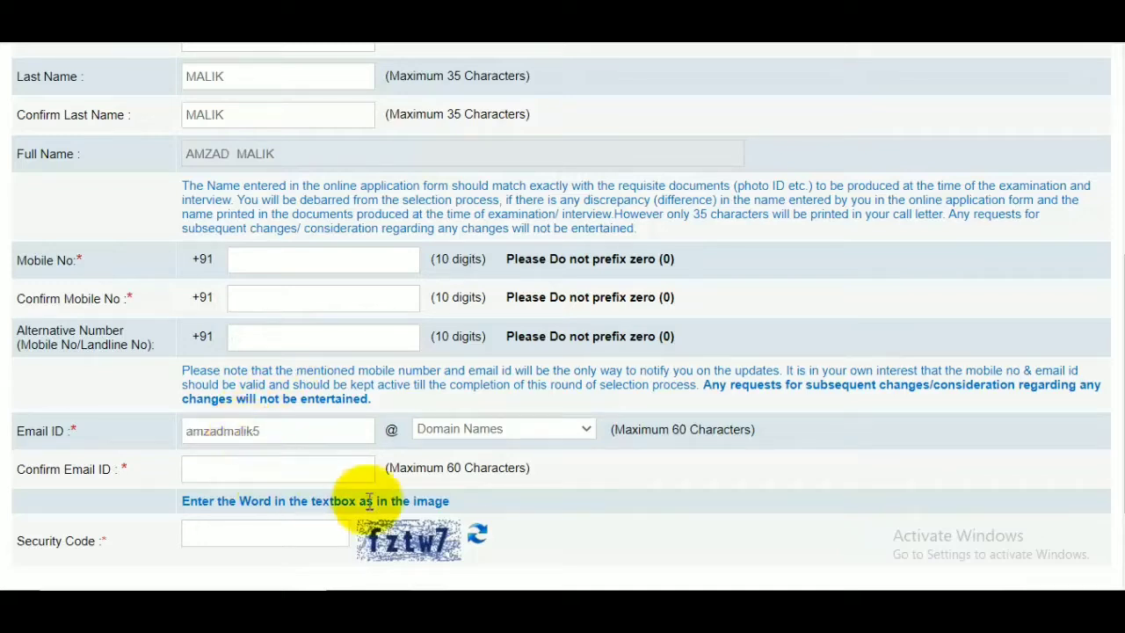
{"action": "left_click", "coordinate": [504, 434]}
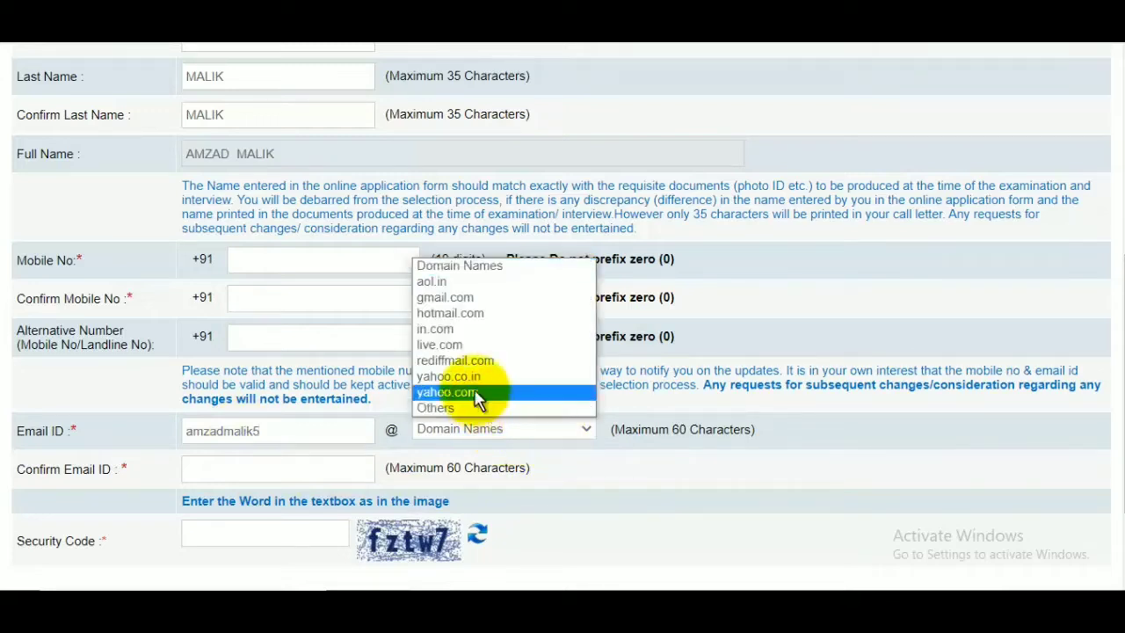
{"action": "left_click", "coordinate": [461, 301]}
{"action": "left_click", "coordinate": [244, 462]}
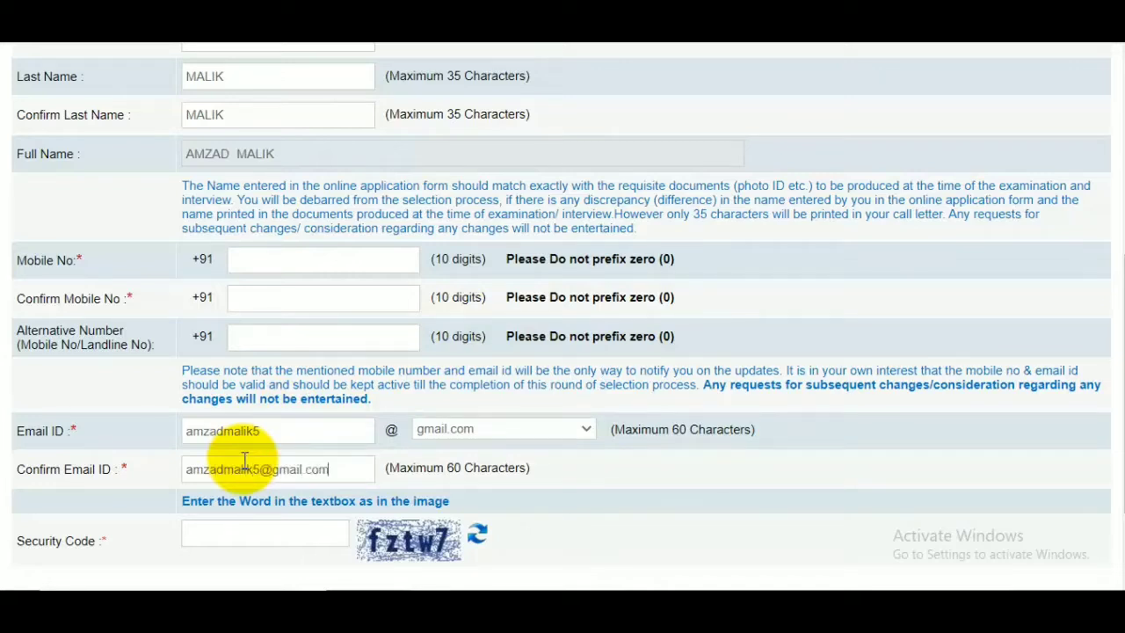
Check the basic details, fill in the security code from the image, and save to continue to Photo & Signature.
{"action": "scroll", "coordinate": [390, 427], "scroll_direction": "up", "scroll_amount": 5}
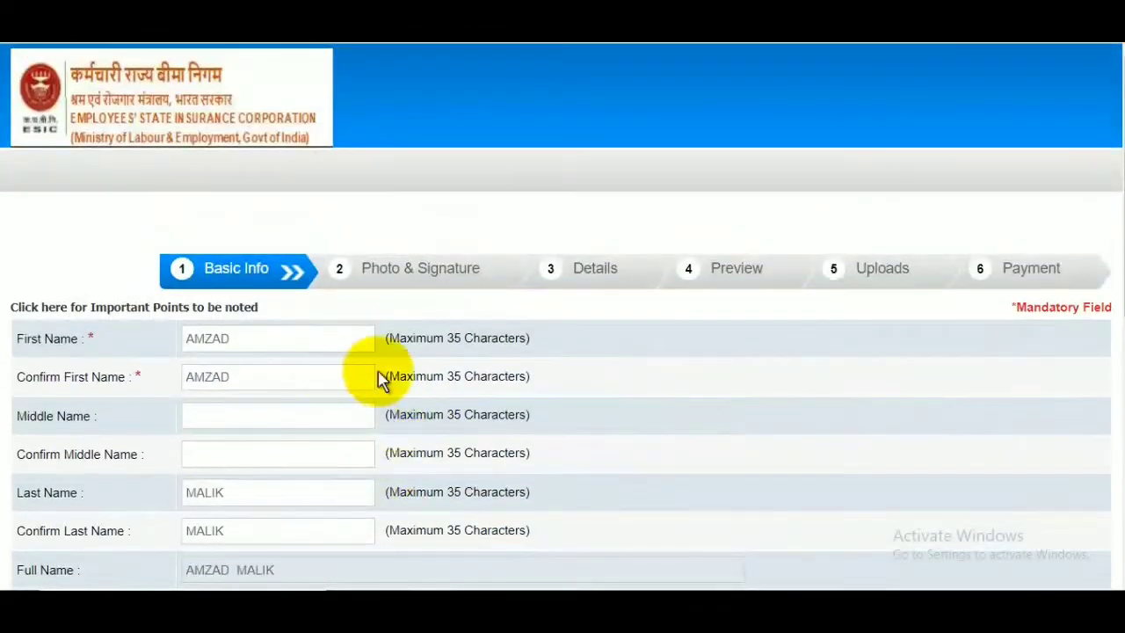
{"action": "scroll", "coordinate": [378, 378], "scroll_direction": "down", "scroll_amount": 5}
{"action": "left_click", "coordinate": [279, 439]}
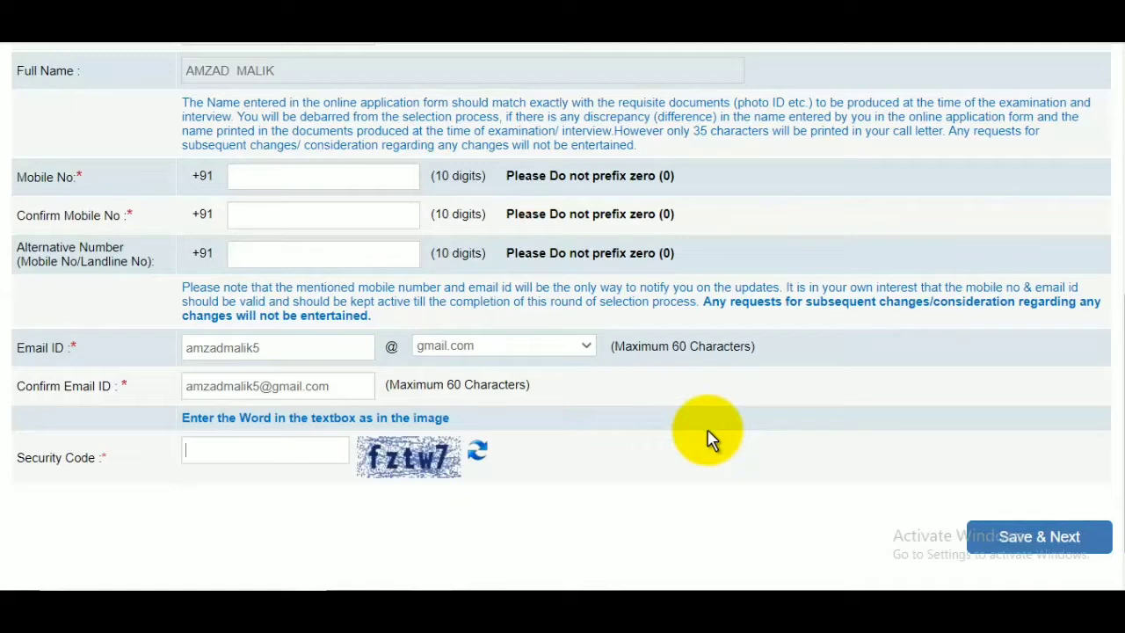
{"action": "left_click", "coordinate": [1022, 548]}
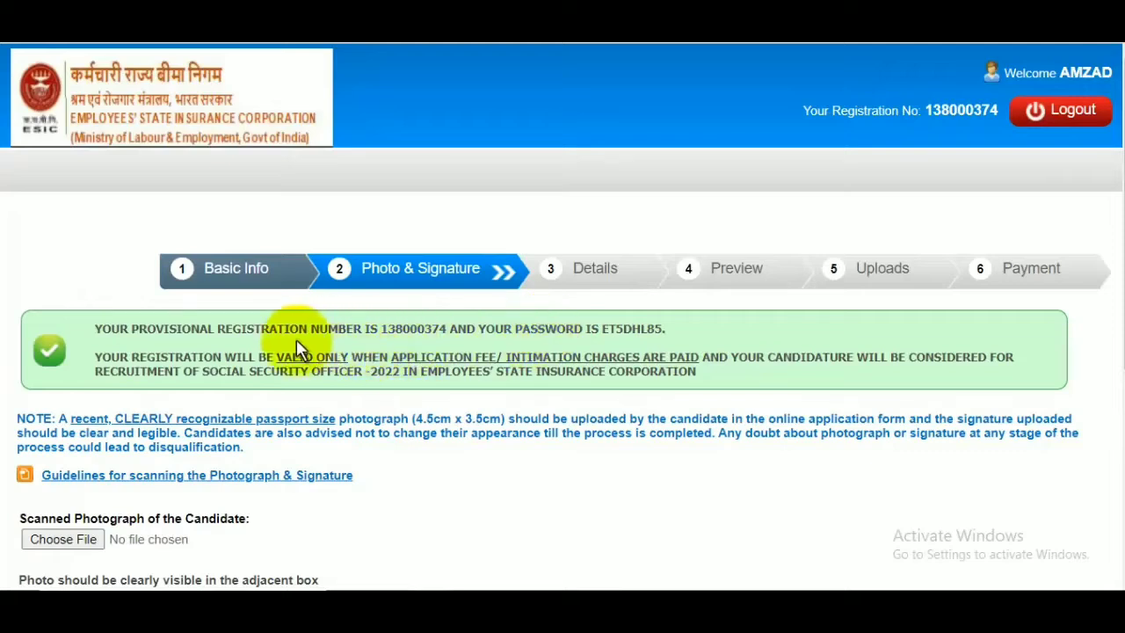
Review the provisional registration notice and read the guidelines for scanning the photograph and signature.
{"action": "left_click_drag", "start_coordinate": [269, 329], "coordinate": [532, 329]}
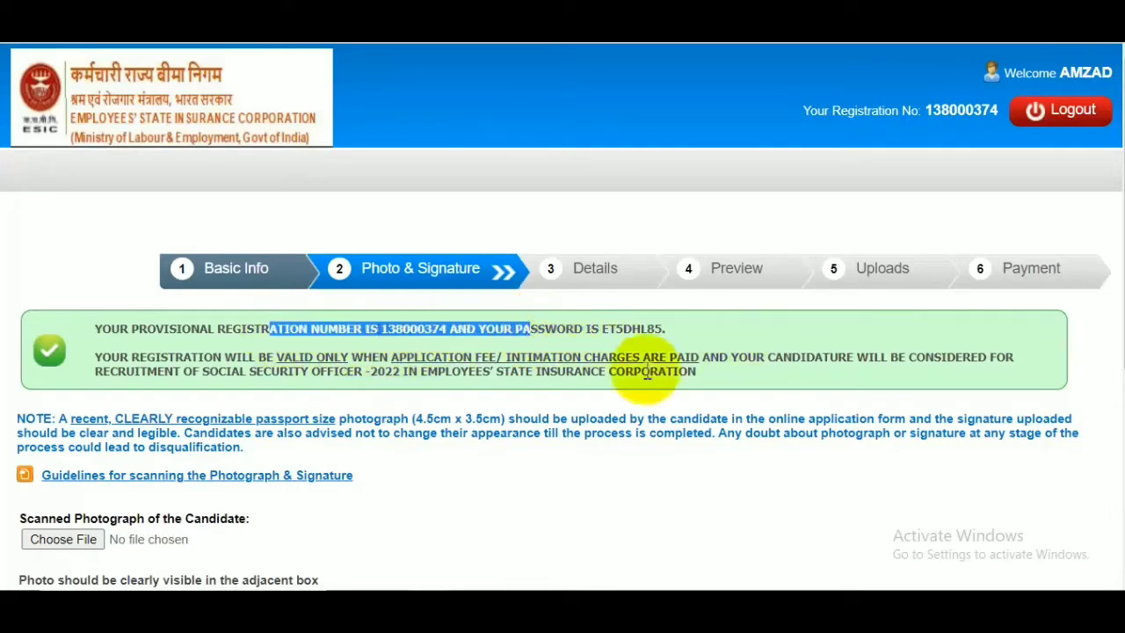
{"action": "left_click", "coordinate": [449, 340]}
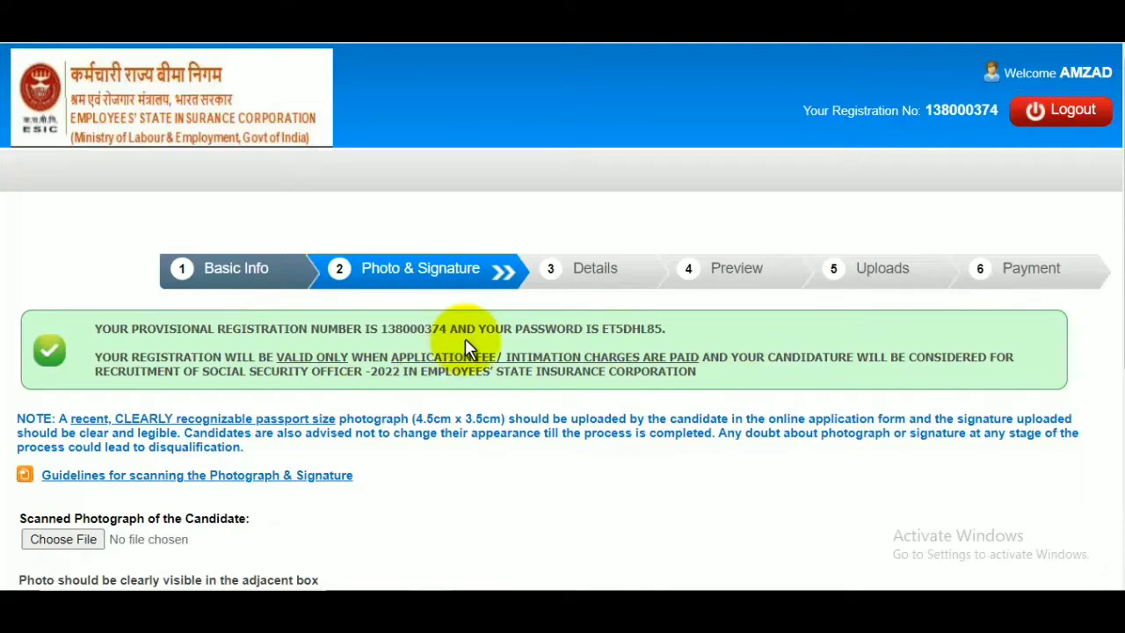
{"action": "scroll", "coordinate": [444, 386], "scroll_direction": "down", "scroll_amount": 1}
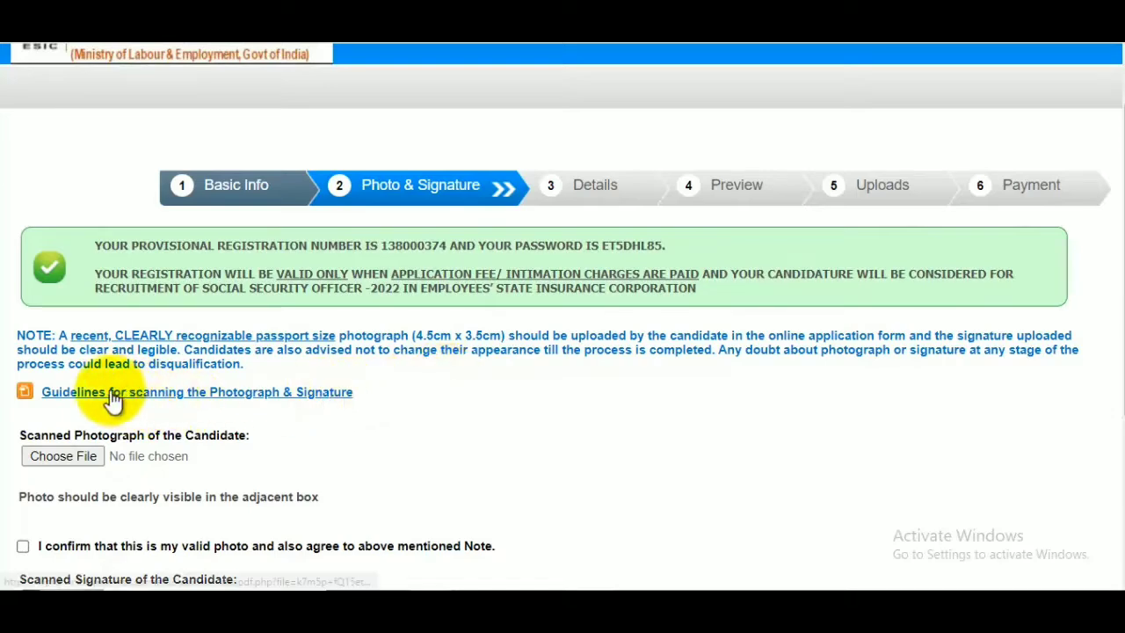
{"action": "left_click", "coordinate": [197, 392]}
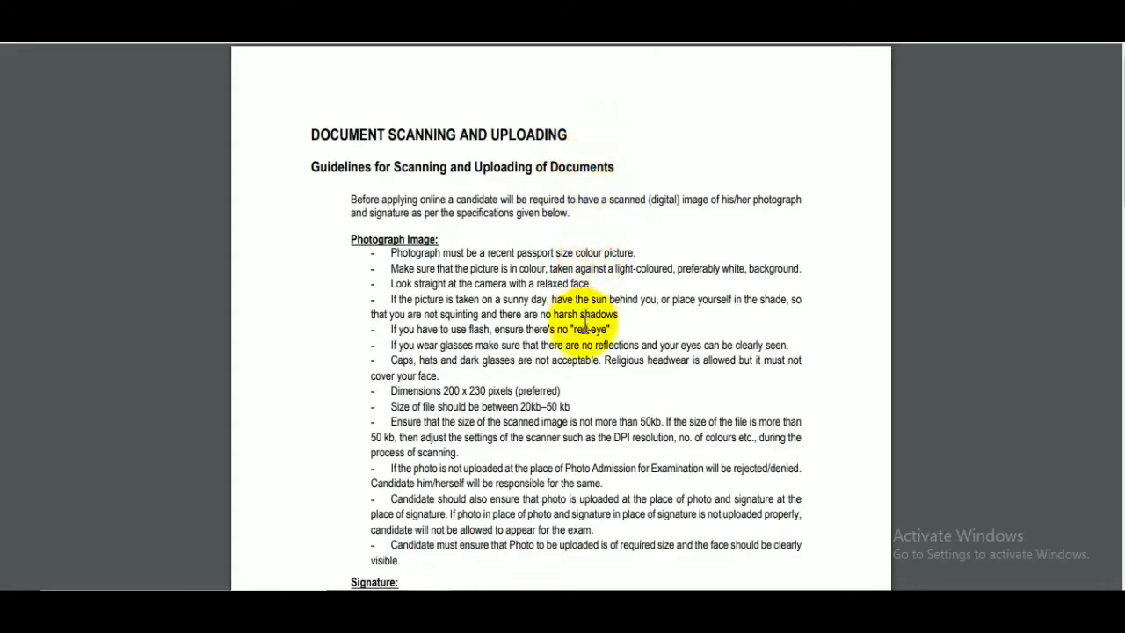
{"action": "scroll", "coordinate": [593, 345], "scroll_direction": "down", "scroll_amount": 3}
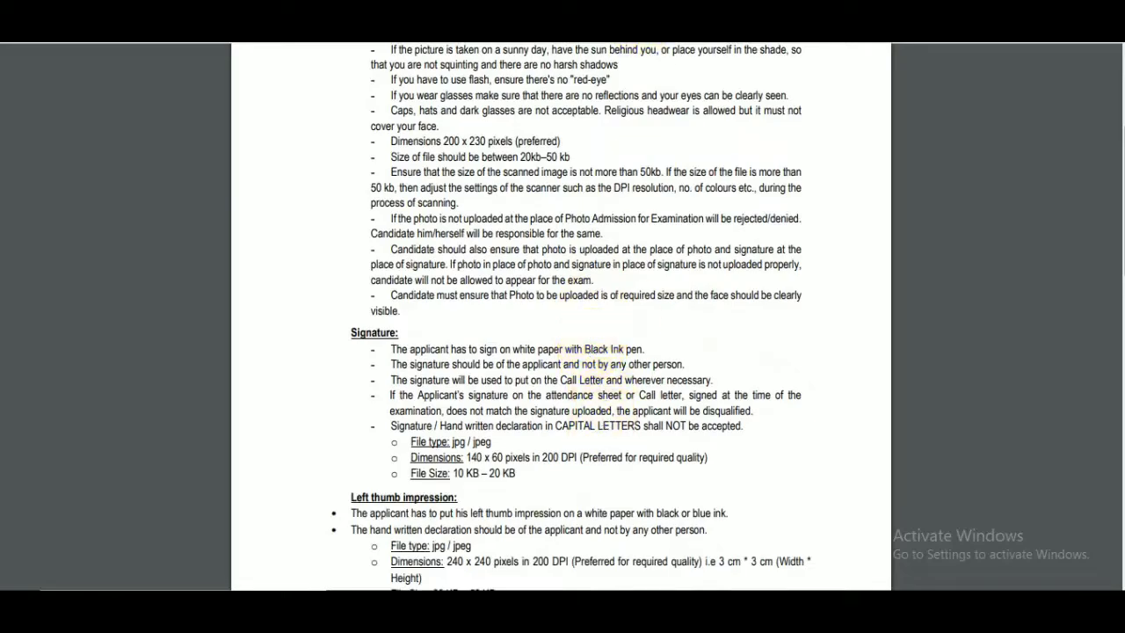
{"action": "left_click", "coordinate": [638, 7]}
Upload the AssamTET image from the Pictures folder as the candidate's scanned photograph and confirm that the photo is valid.
{"action": "scroll", "coordinate": [633, 235], "scroll_direction": "down", "scroll_amount": 2}
{"action": "left_click", "coordinate": [75, 289]}
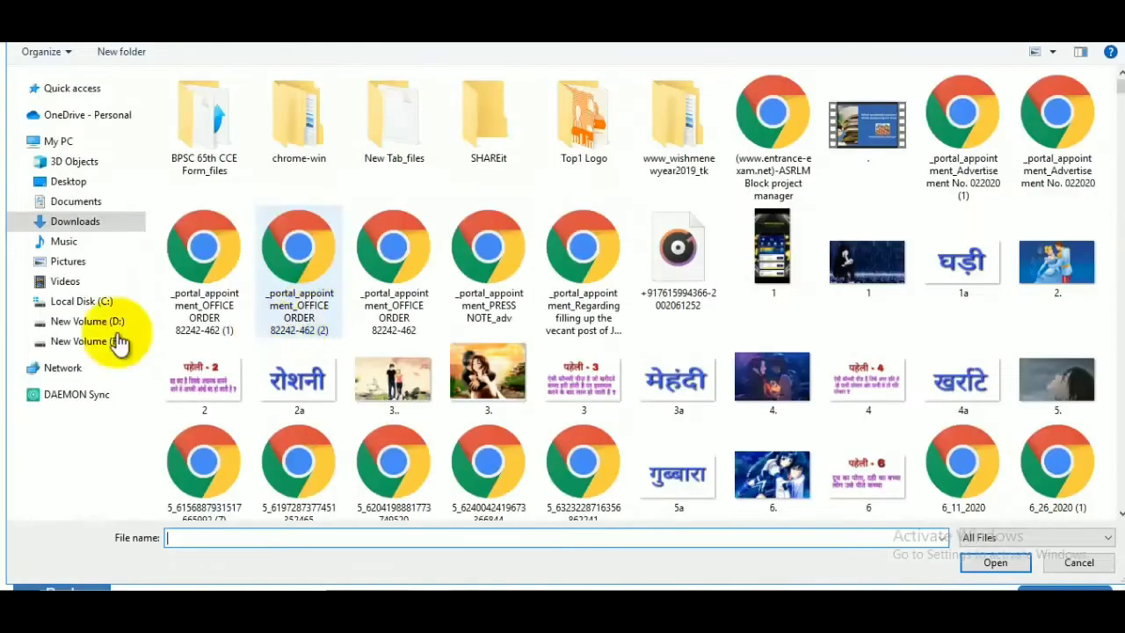
{"action": "left_click", "coordinate": [44, 261]}
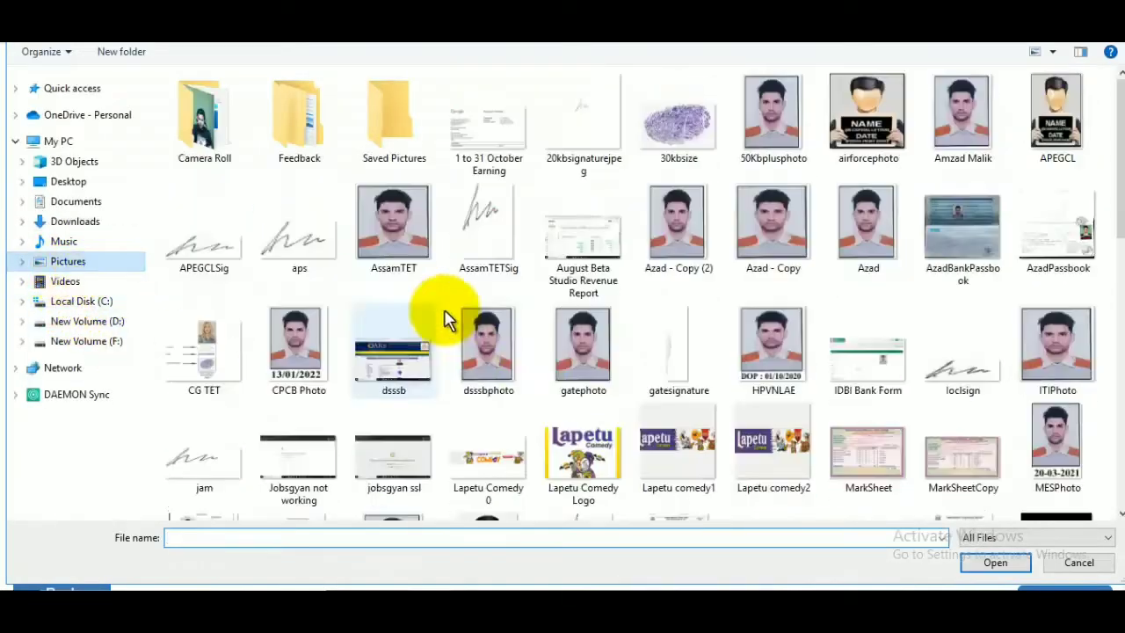
{"action": "left_click", "coordinate": [389, 264]}
{"action": "left_click", "coordinate": [1011, 561]}
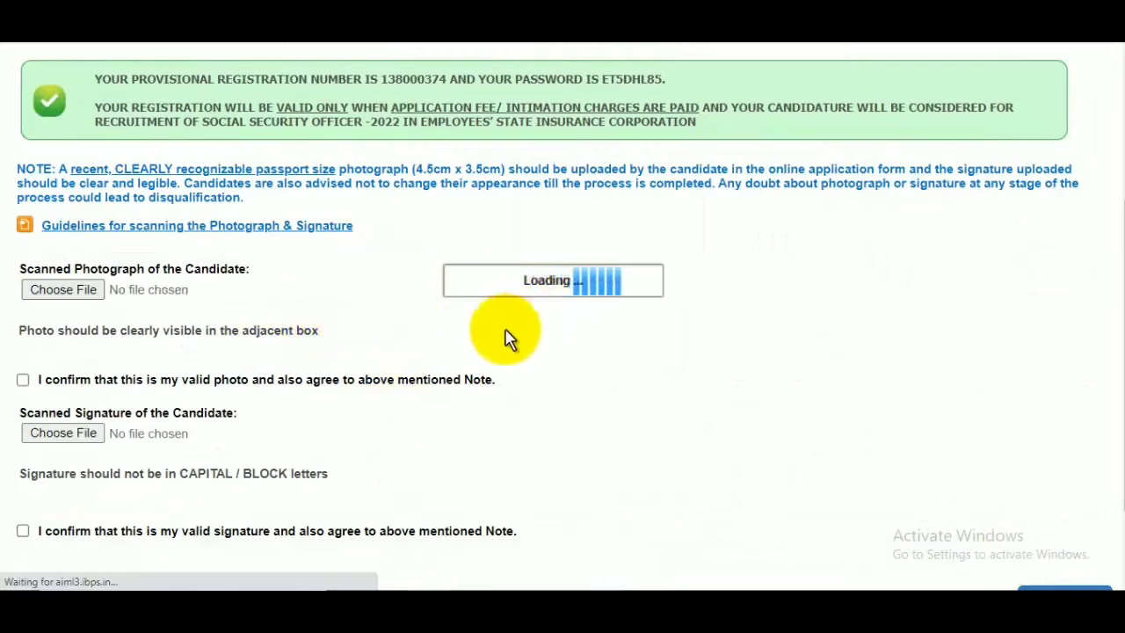
{"action": "scroll", "coordinate": [534, 334], "scroll_direction": "down", "scroll_amount": 3}
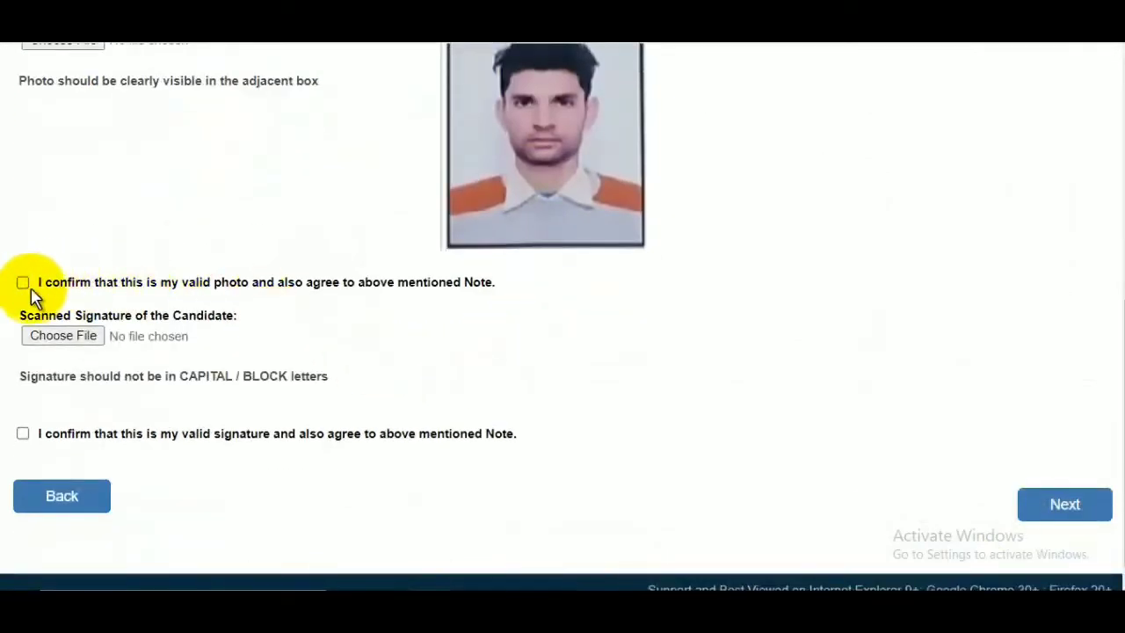
{"action": "left_click", "coordinate": [23, 283]}
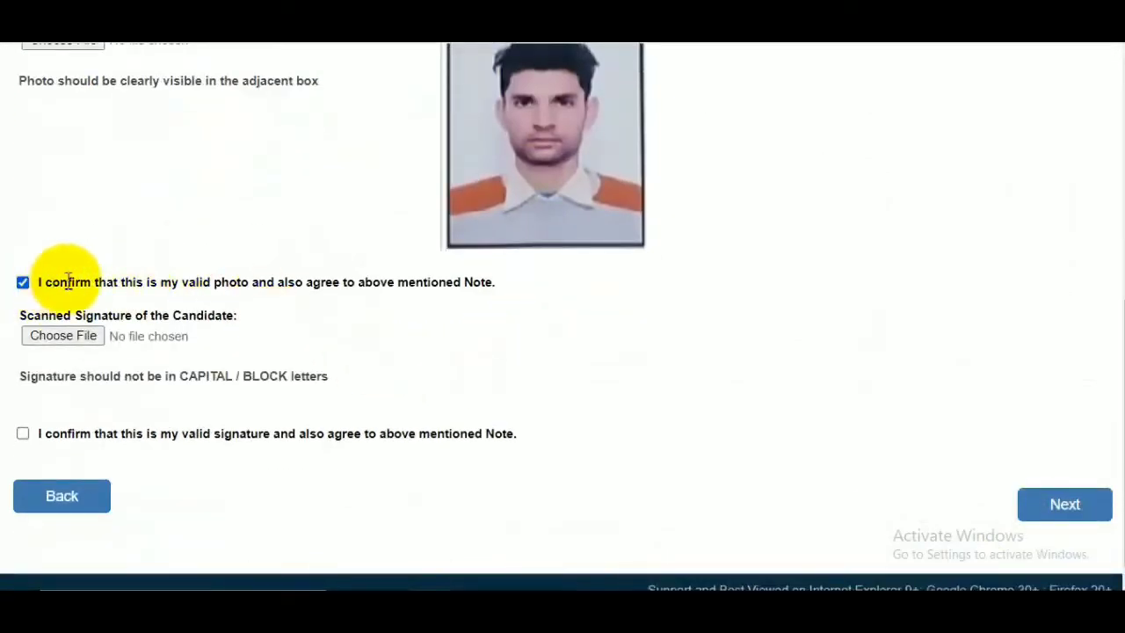
Upload the Signature image as the candidate's scanned signature, confirm it is valid, and continue to Details.
{"action": "left_click", "coordinate": [75, 337]}
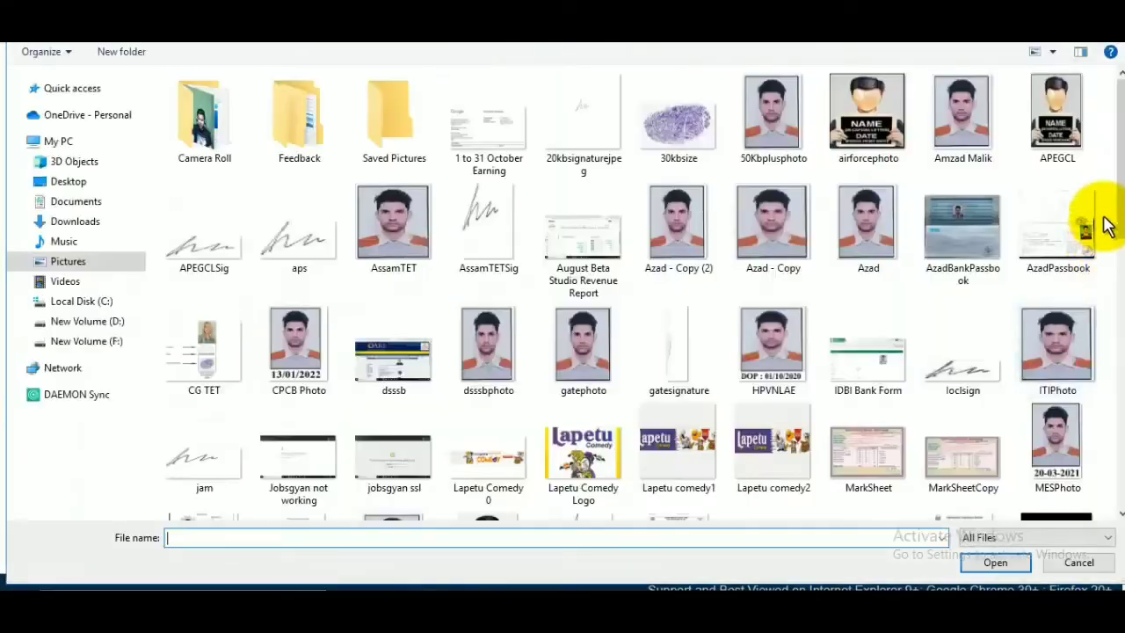
{"action": "left_click_drag", "start_coordinate": [1121, 163], "coordinate": [1116, 363]}
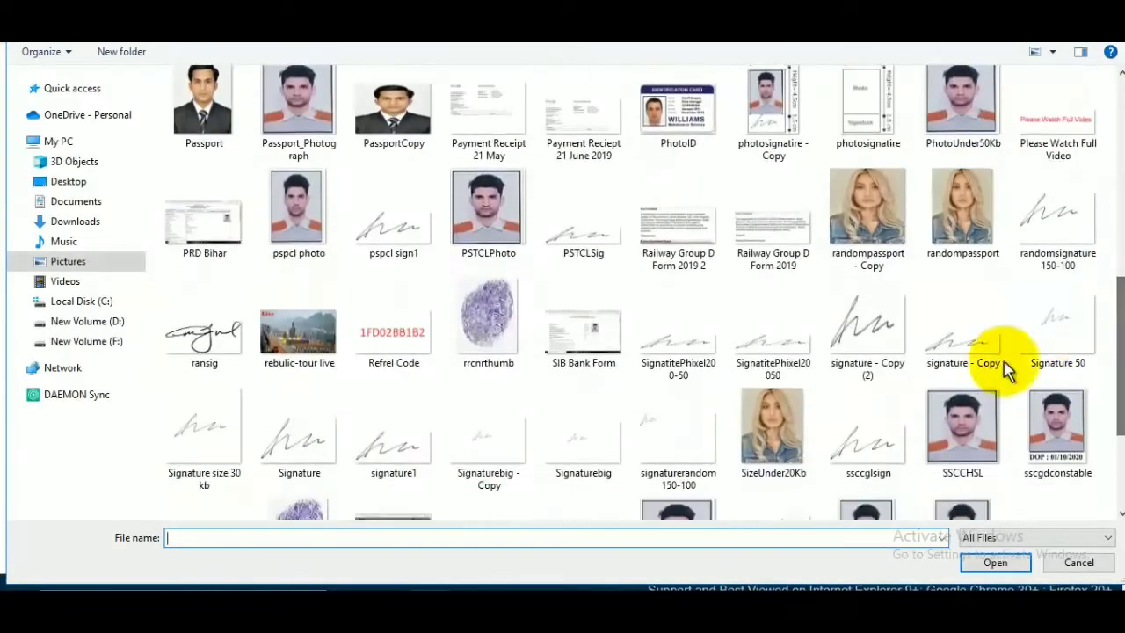
{"action": "left_click", "coordinate": [299, 435]}
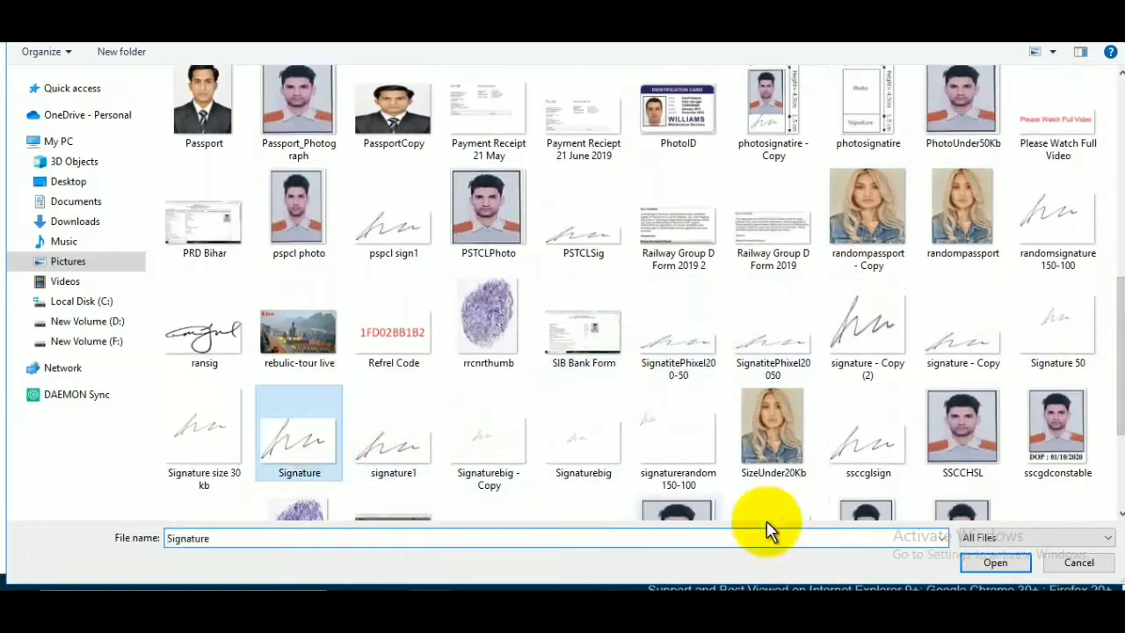
{"action": "left_click", "coordinate": [982, 562]}
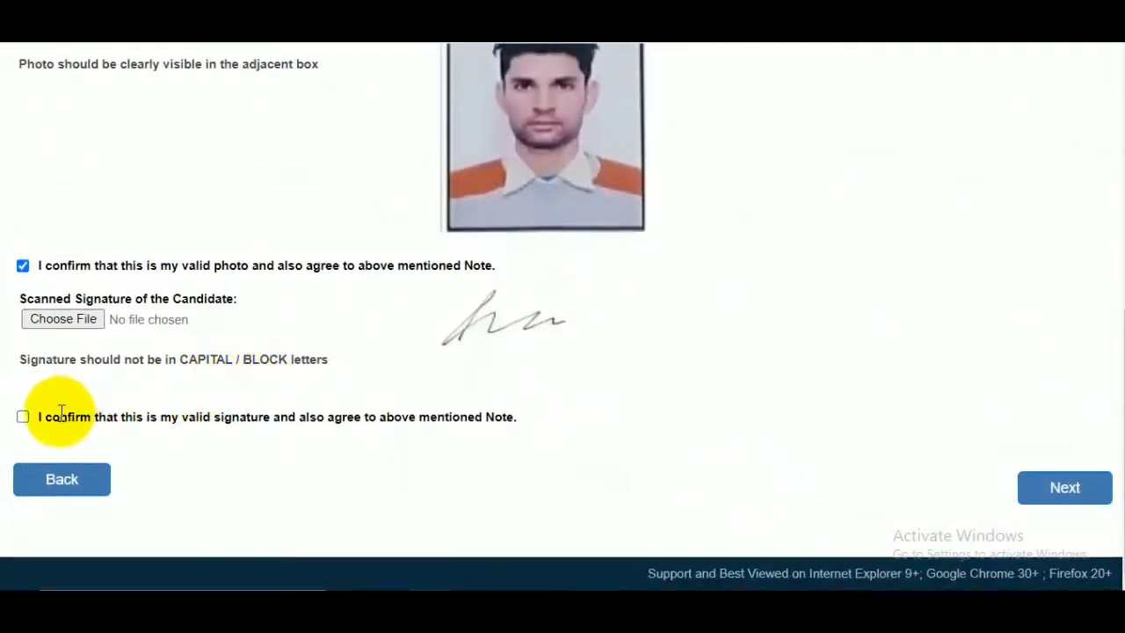
{"action": "left_click", "coordinate": [24, 419]}
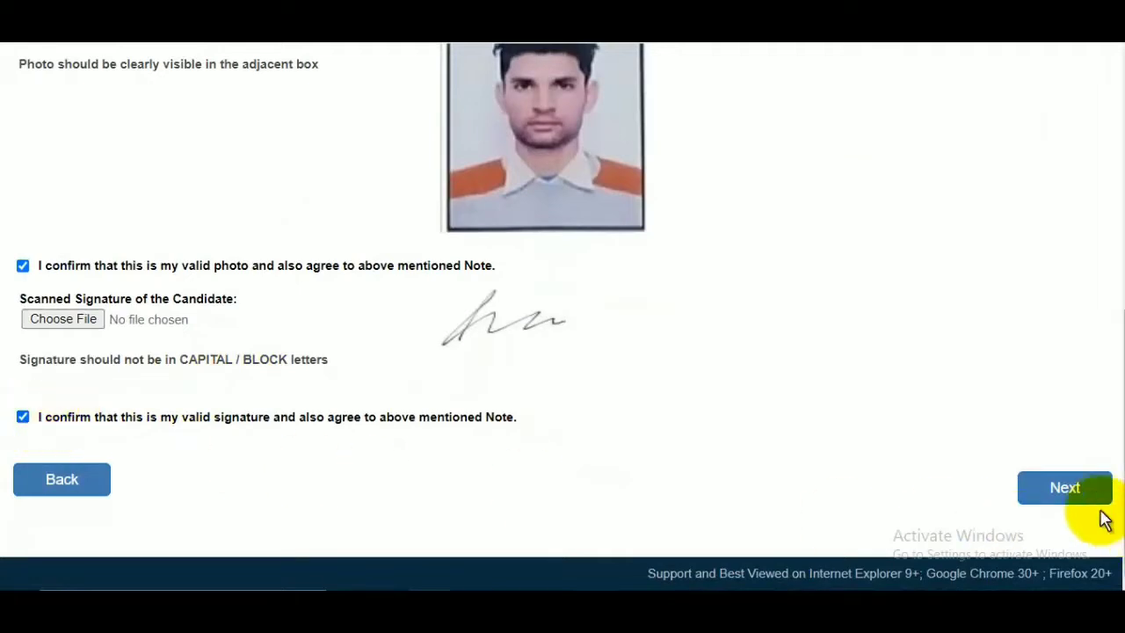
{"action": "left_click", "coordinate": [1072, 501]}
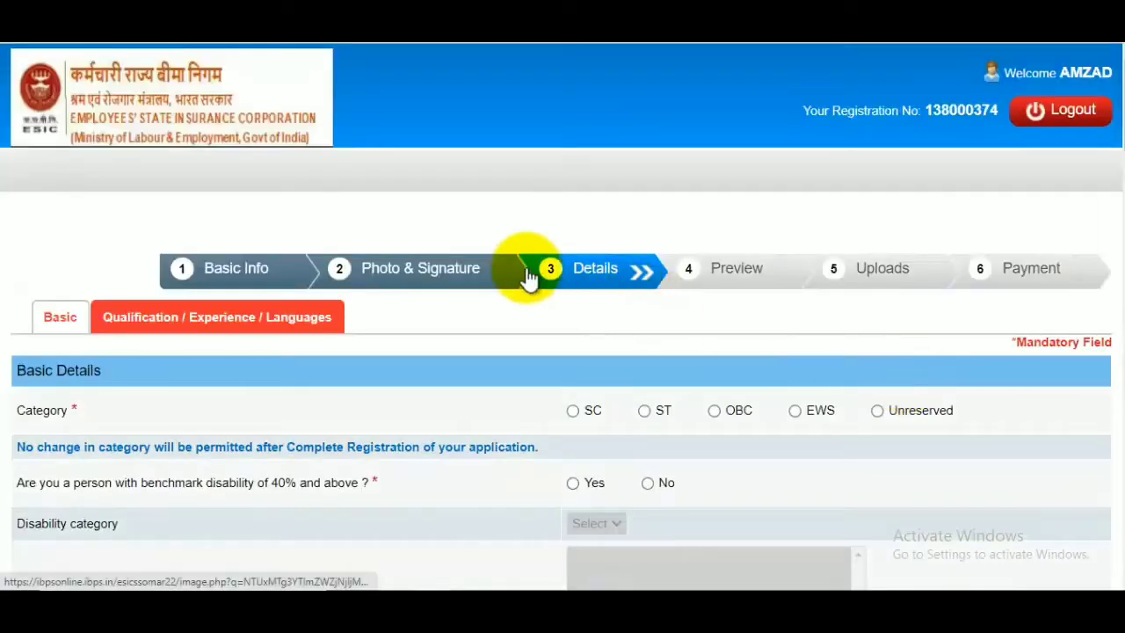
Set the category to OBC and answer No to the benchmark disability question.
{"action": "scroll", "coordinate": [528, 299], "scroll_direction": "down", "scroll_amount": 2}
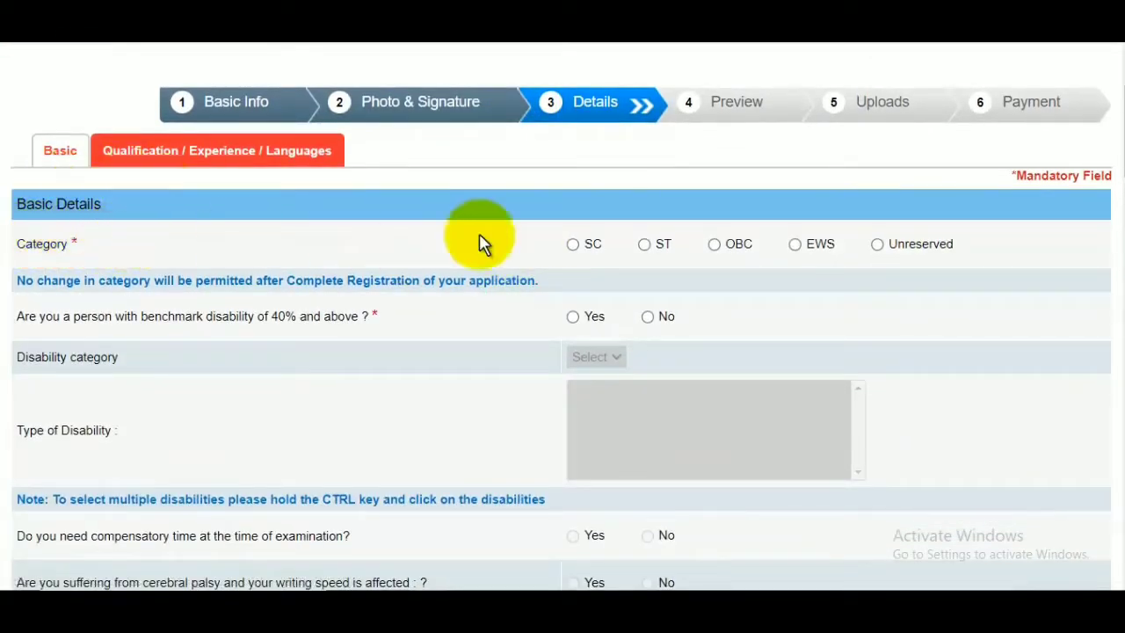
{"action": "left_click", "coordinate": [715, 246]}
{"action": "left_click", "coordinate": [714, 205]}
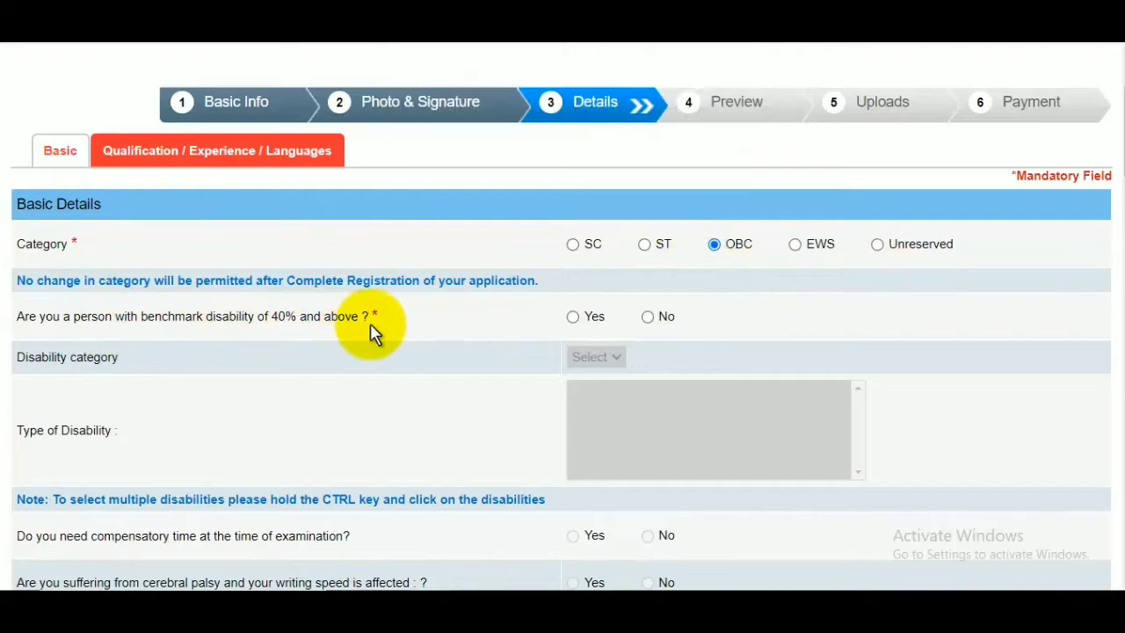
{"action": "left_click", "coordinate": [649, 318]}
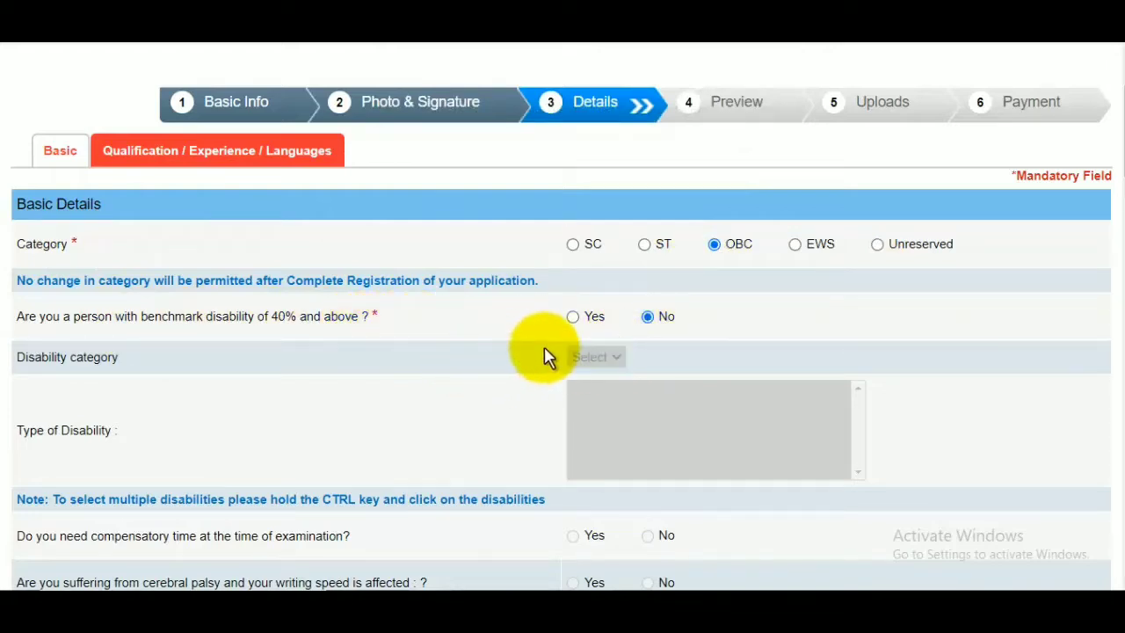
Set religion to Muslim, religious minority to Yes, and ESIC employee / government servant with 3 years of service to No.
{"action": "scroll", "coordinate": [422, 313], "scroll_direction": "down", "scroll_amount": 2}
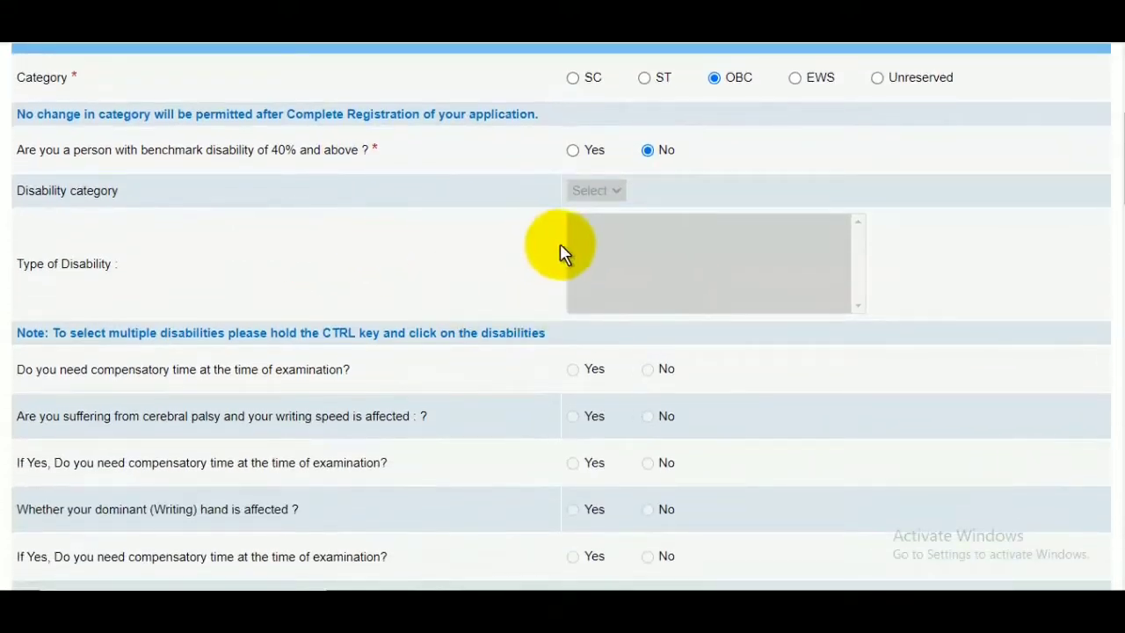
{"action": "scroll", "coordinate": [463, 314], "scroll_direction": "down", "scroll_amount": 3}
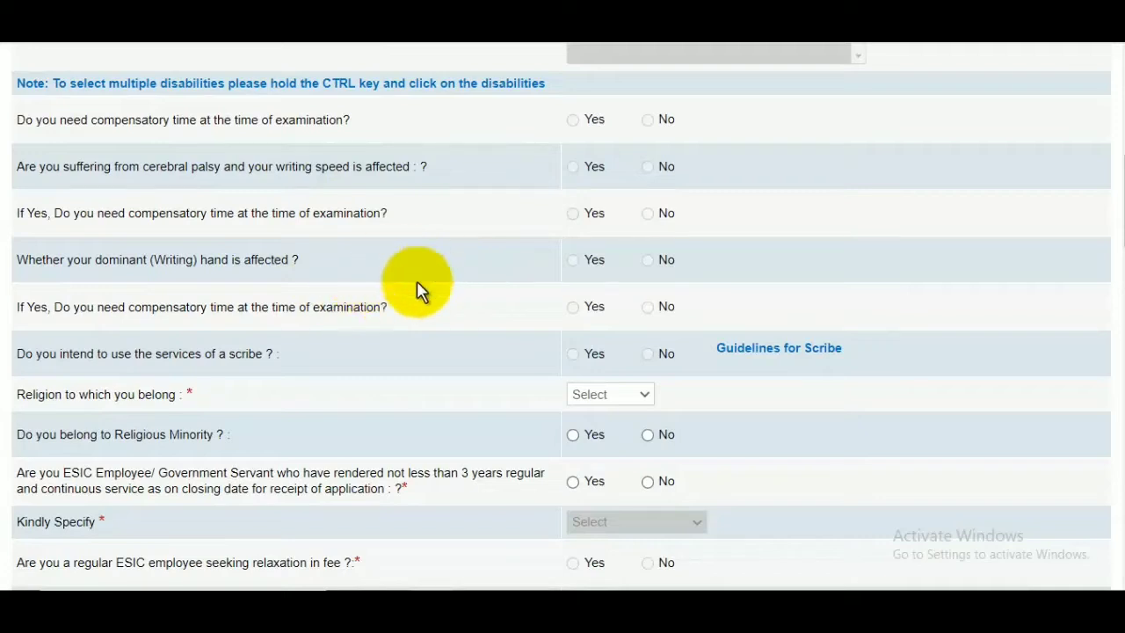
{"action": "scroll", "coordinate": [402, 321], "scroll_direction": "down", "scroll_amount": 1}
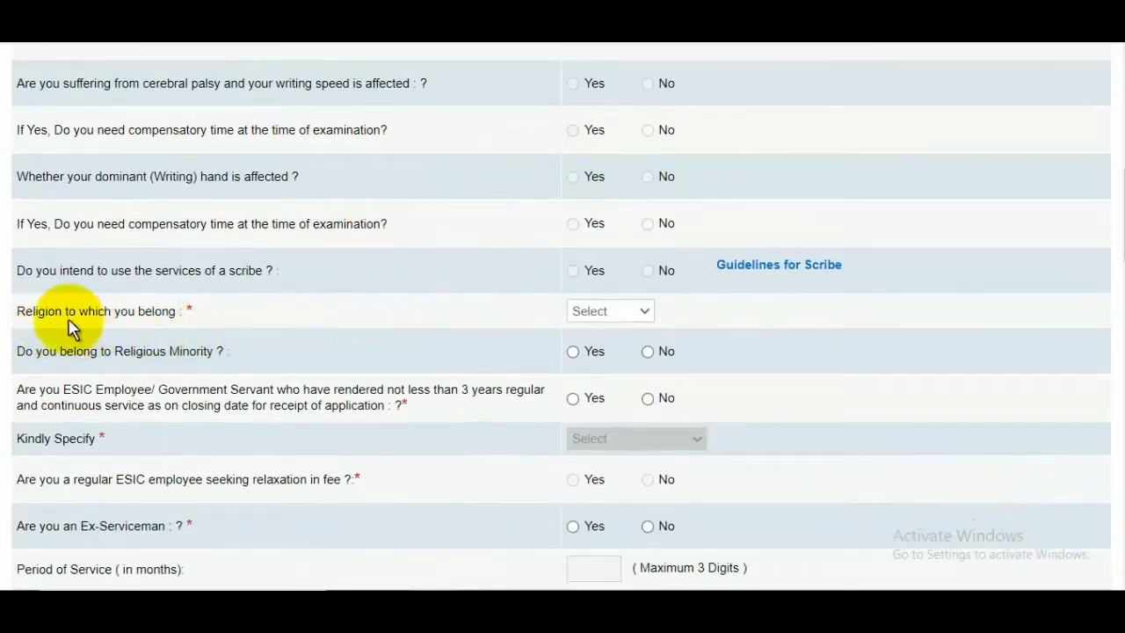
{"action": "left_click", "coordinate": [618, 314]}
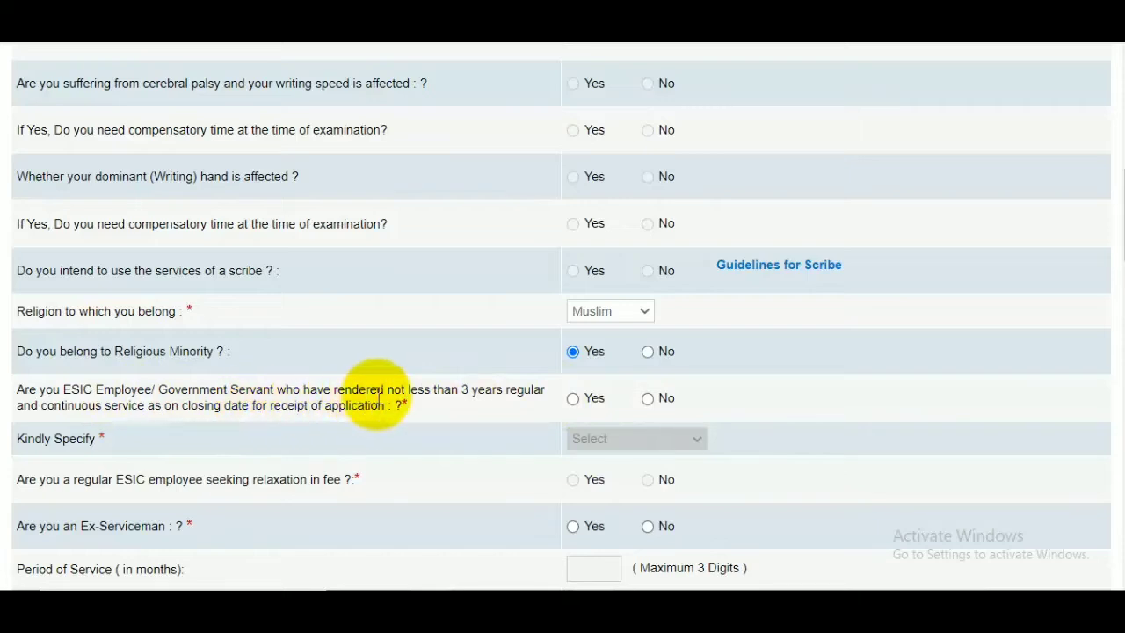
{"action": "left_click", "coordinate": [660, 410]}
Answer No to being an Ex-Serviceman and No to any other category for relaxation in age.
{"action": "scroll", "coordinate": [695, 403], "scroll_direction": "down", "scroll_amount": 2}
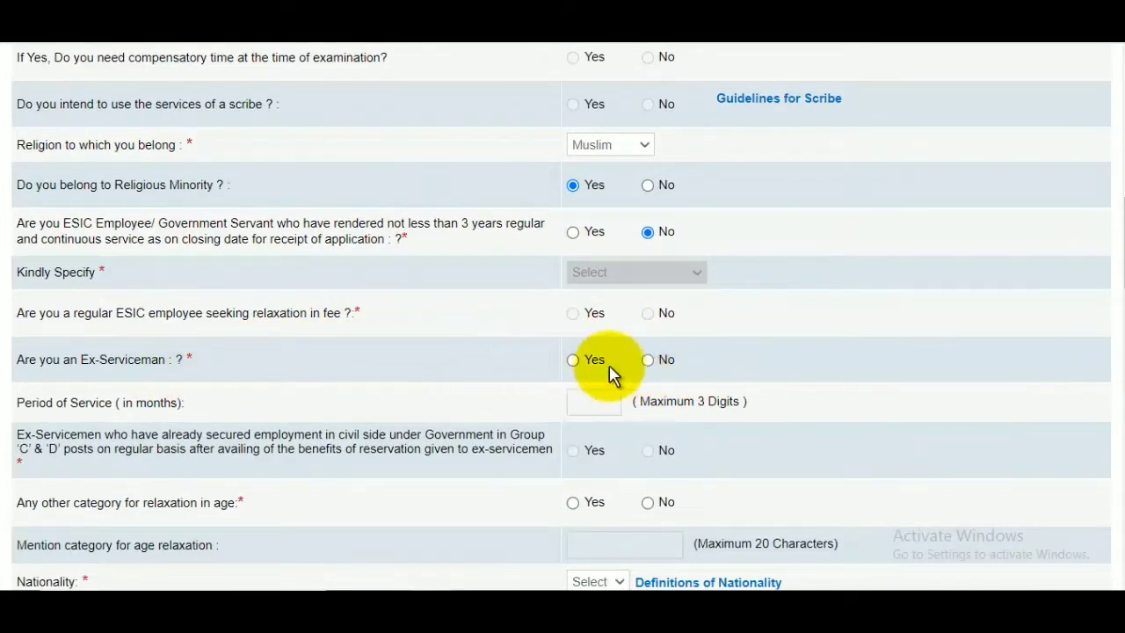
{"action": "left_click", "coordinate": [649, 361]}
{"action": "scroll", "coordinate": [670, 362], "scroll_direction": "down", "scroll_amount": 2}
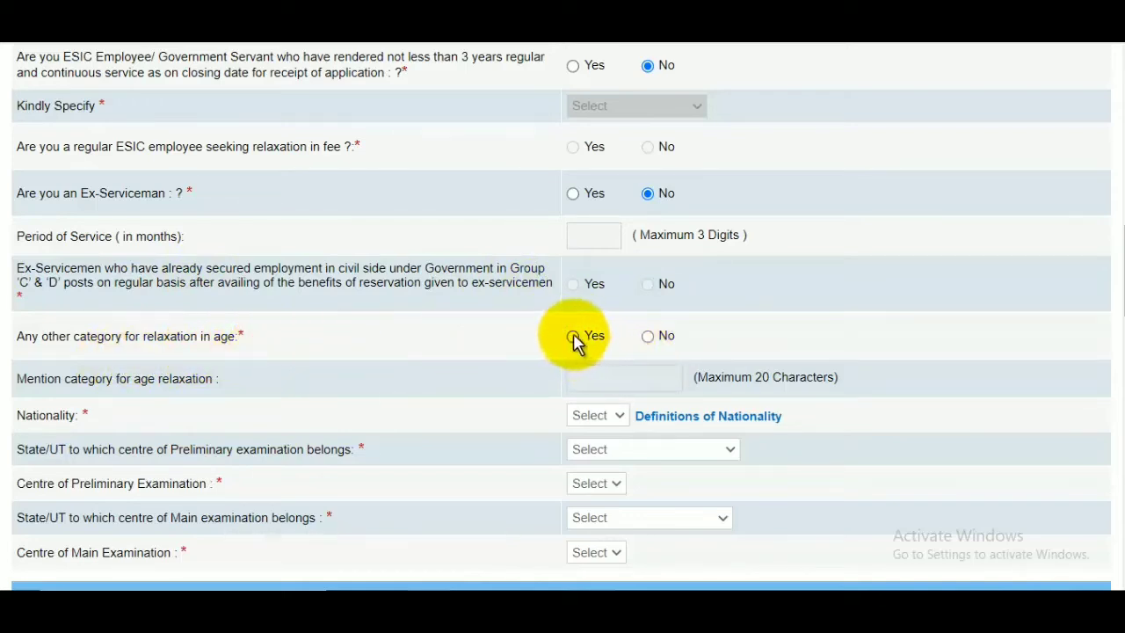
{"action": "left_click", "coordinate": [648, 337]}
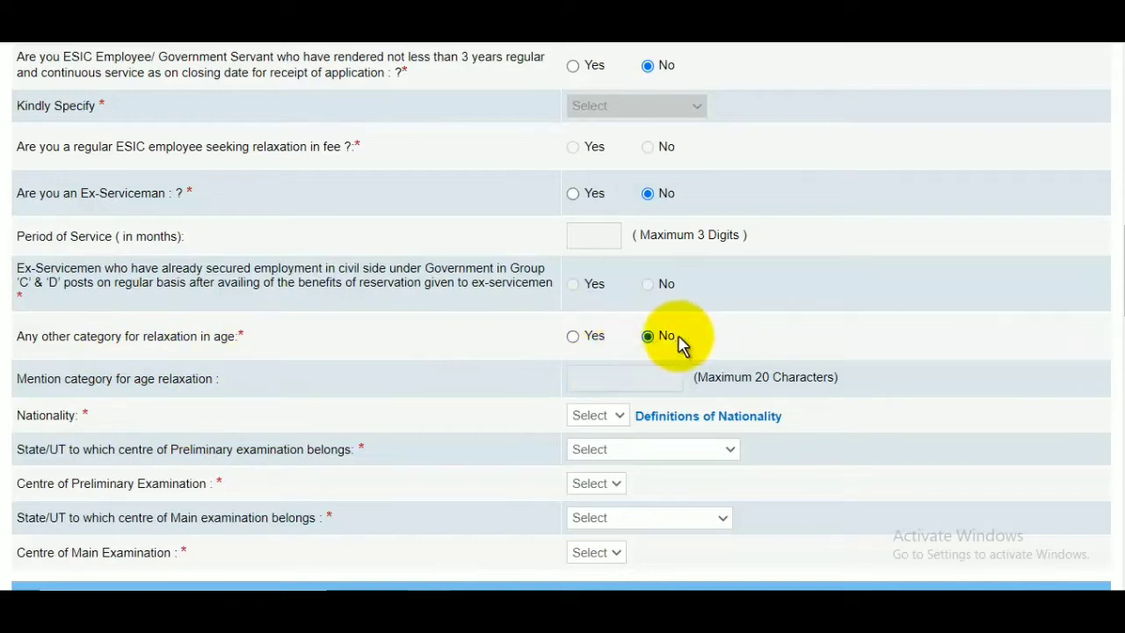
Set nationality to Indian and choose Meerut in Uttar Pradesh as the Preliminary examination centre.
{"action": "scroll", "coordinate": [684, 343], "scroll_direction": "down", "scroll_amount": 2}
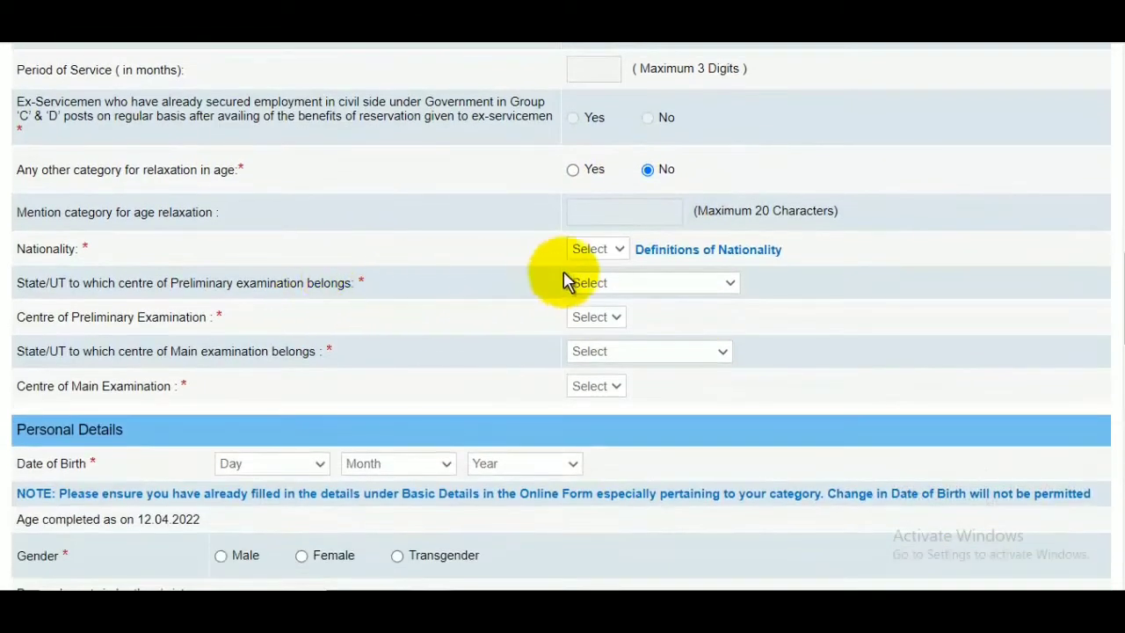
{"action": "left_click", "coordinate": [603, 255]}
{"action": "left_click", "coordinate": [598, 285]}
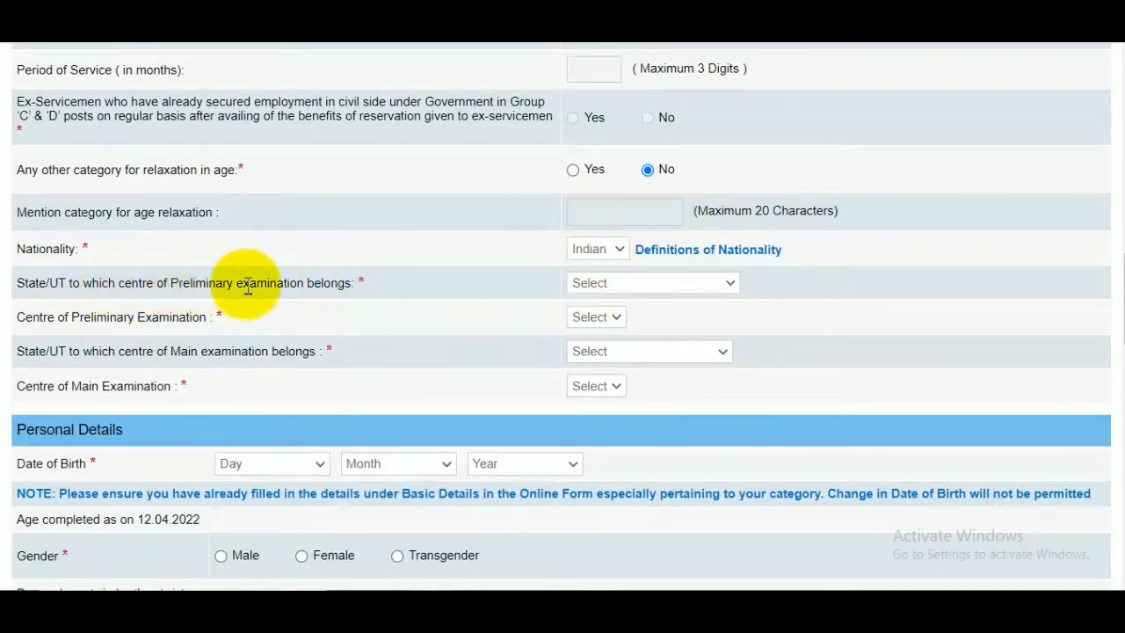
{"action": "left_click", "coordinate": [648, 292]}
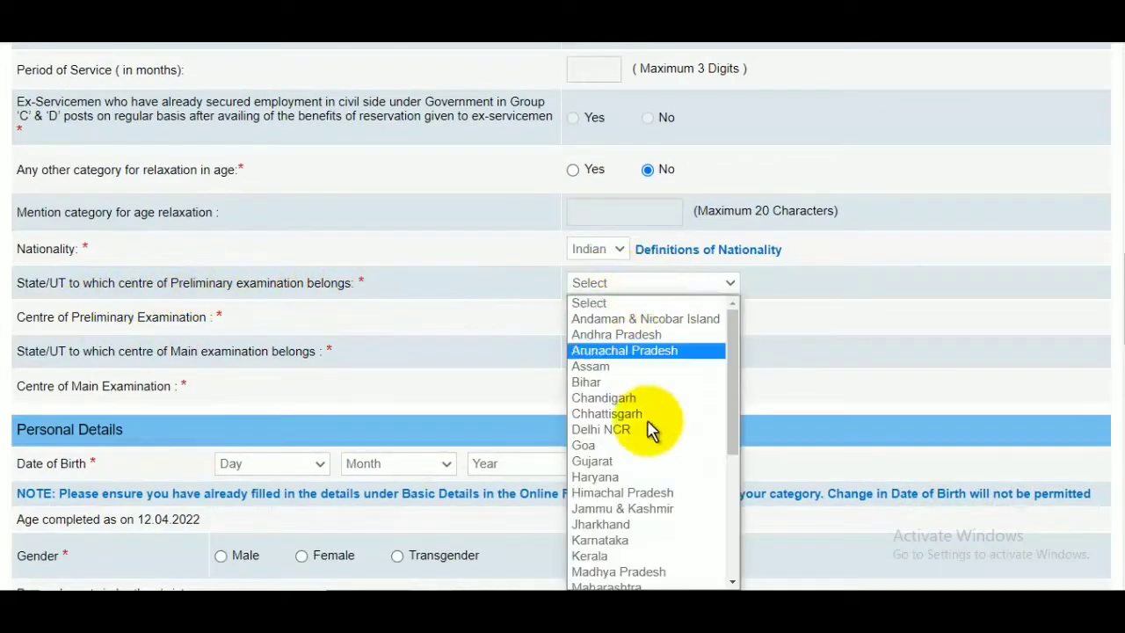
{"action": "scroll", "coordinate": [644, 482], "scroll_direction": "down", "scroll_amount": 3}
{"action": "left_click", "coordinate": [620, 519]}
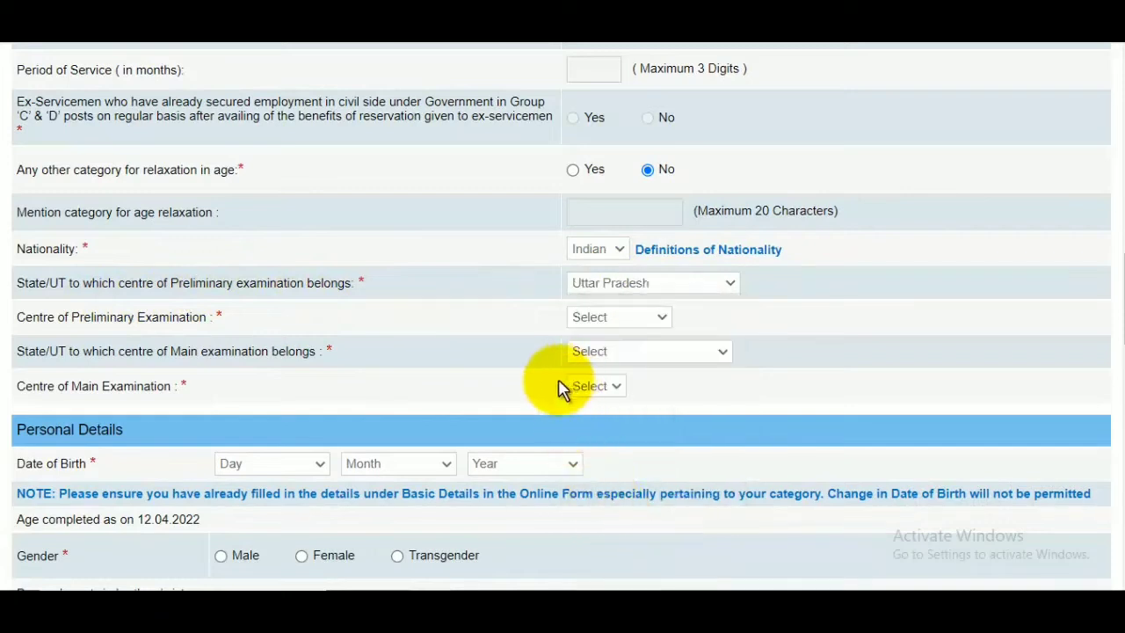
{"action": "left_click", "coordinate": [634, 320]}
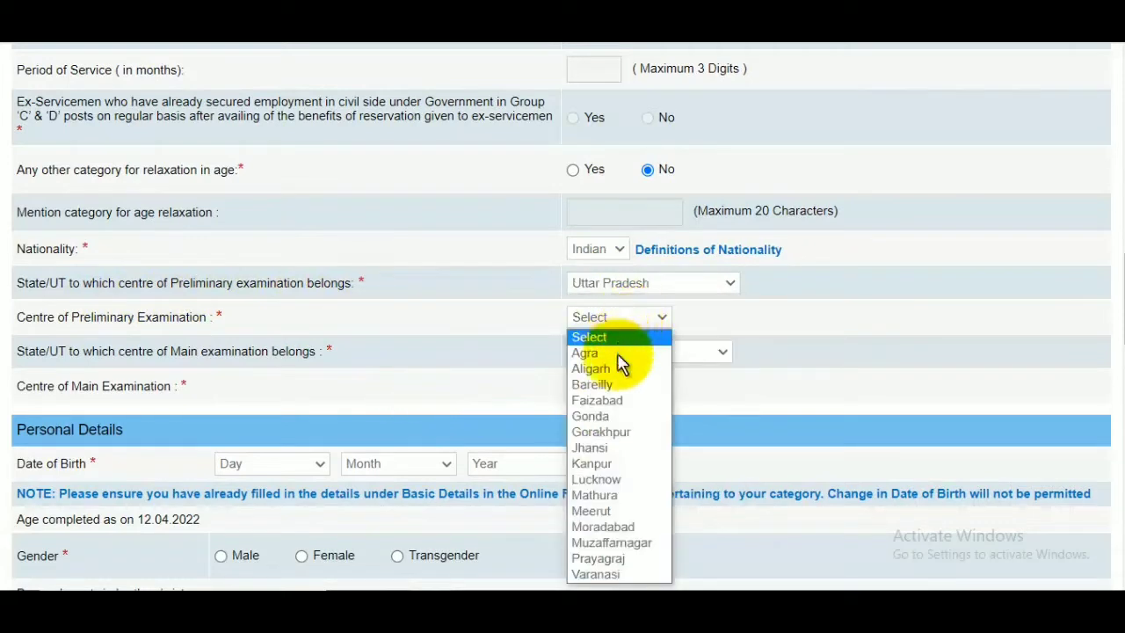
{"action": "left_click", "coordinate": [605, 516]}
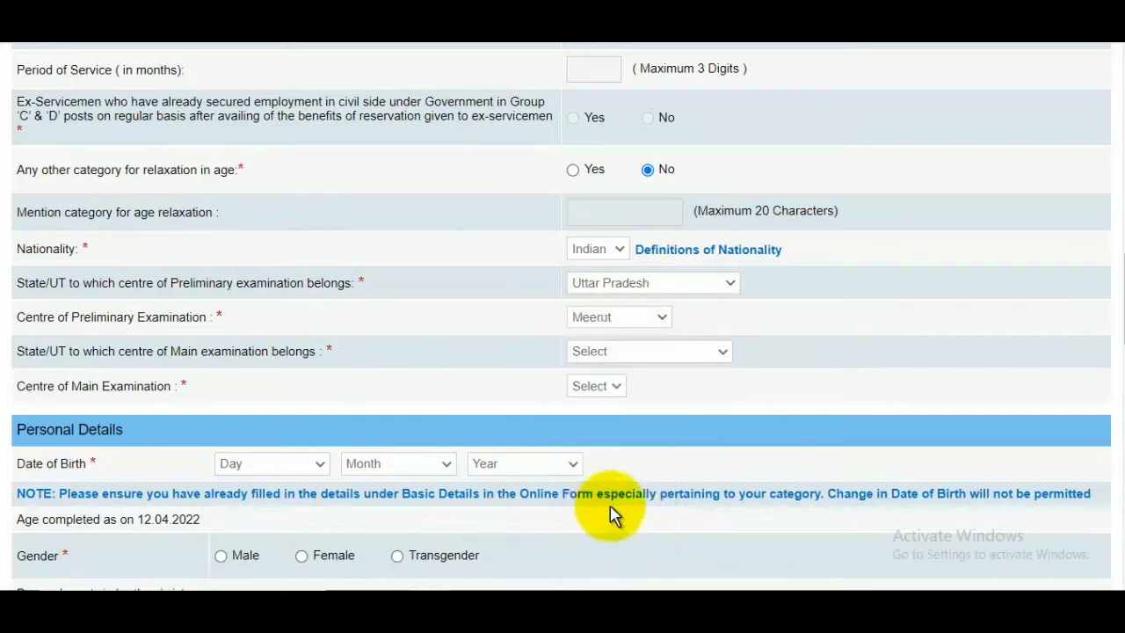
Choose LUCKNOW in UTTAR PRADESH as the Main examination centre.
{"action": "left_click", "coordinate": [614, 363]}
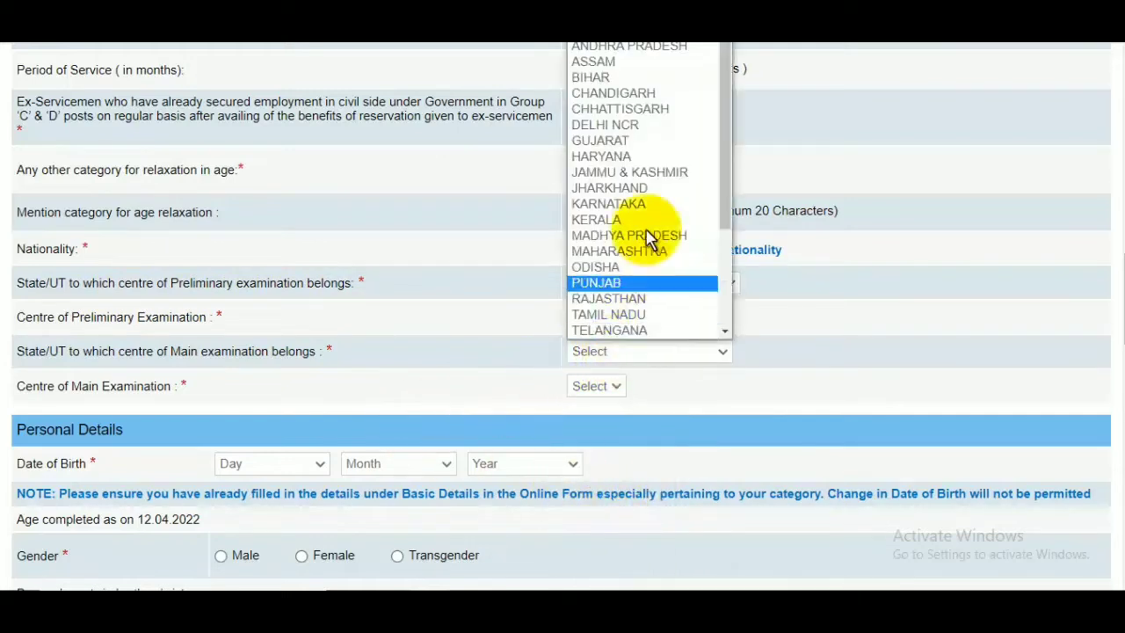
{"action": "scroll", "coordinate": [648, 255], "scroll_direction": "down", "scroll_amount": 3}
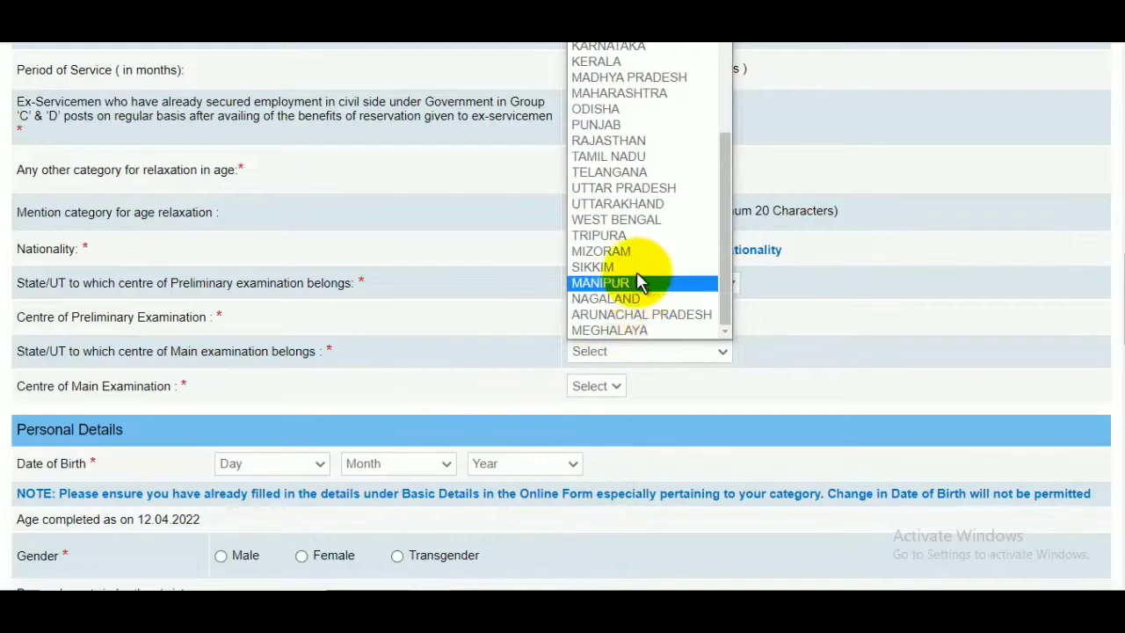
{"action": "left_click", "coordinate": [643, 188]}
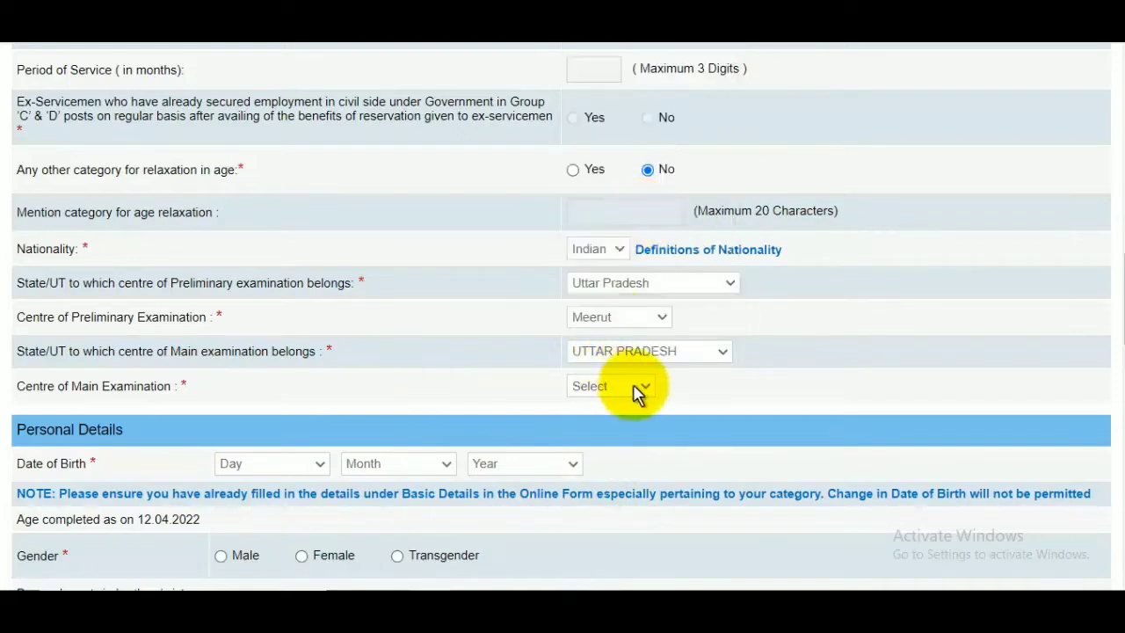
{"action": "left_click", "coordinate": [631, 390]}
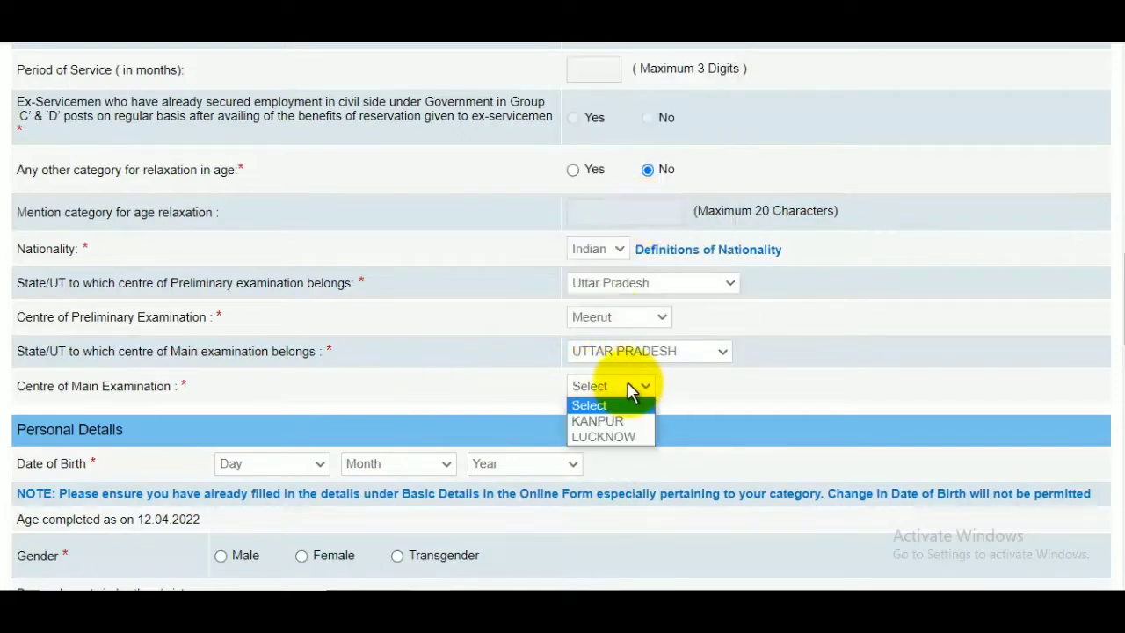
{"action": "left_click", "coordinate": [620, 438]}
Fill in the day, month and year of the candidate's date of birth under Personal Details.
{"action": "scroll", "coordinate": [651, 413], "scroll_direction": "down", "scroll_amount": 3}
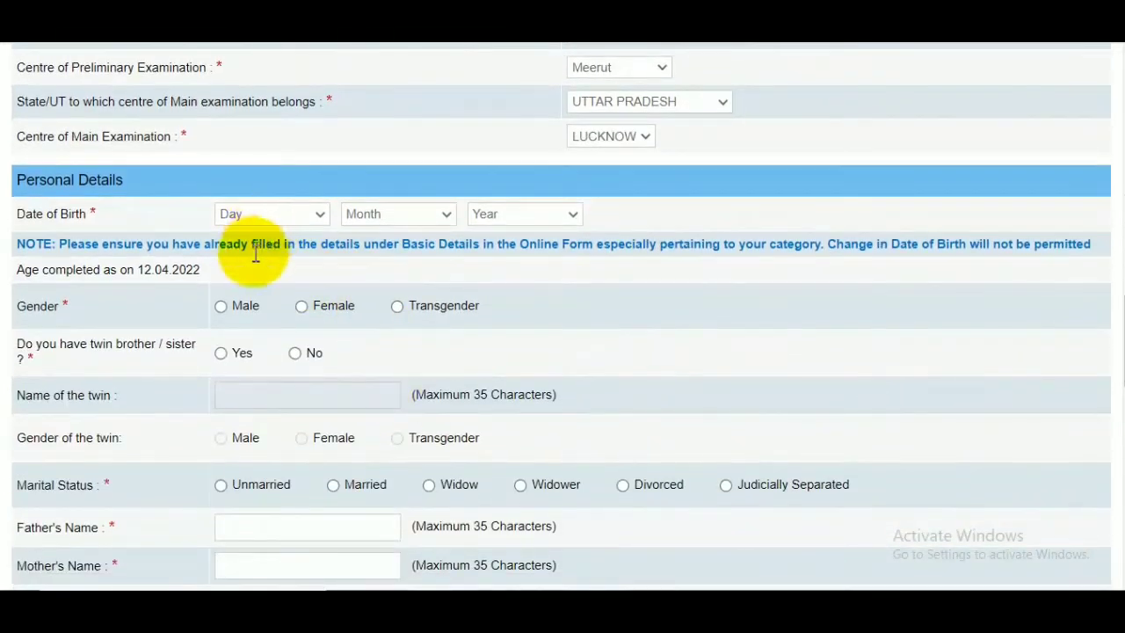
{"action": "left_click", "coordinate": [258, 215]}
{"action": "left_click", "coordinate": [259, 261]}
{"action": "left_click", "coordinate": [385, 216]}
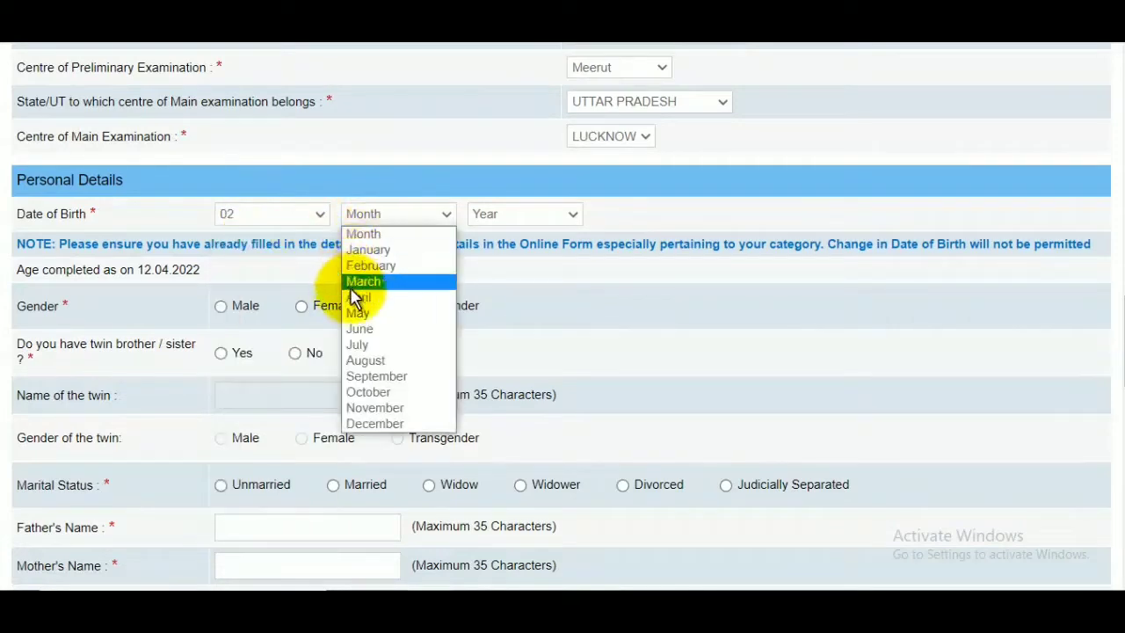
{"action": "left_click", "coordinate": [368, 312]}
{"action": "left_click", "coordinate": [514, 224]}
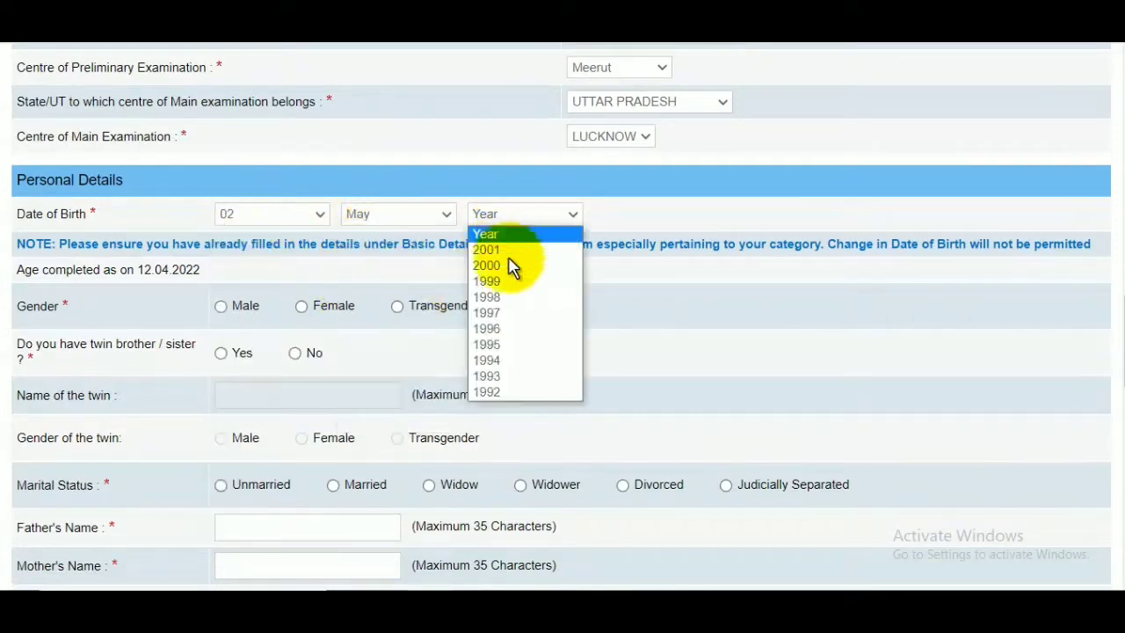
{"action": "left_click", "coordinate": [500, 314]}
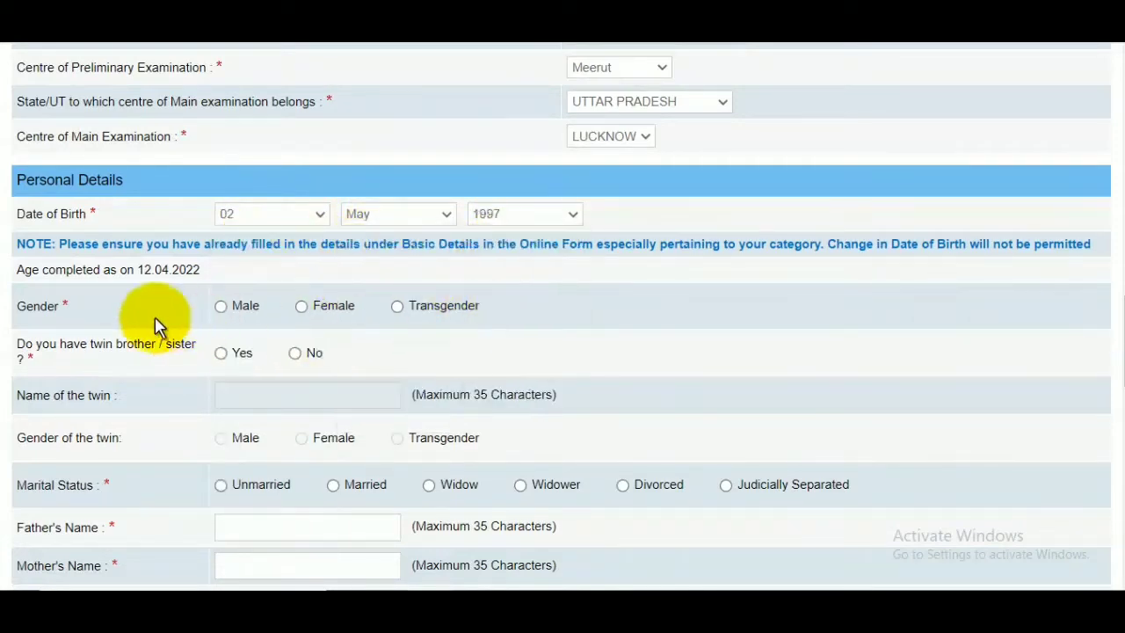
Set gender to Male, answer No to having a twin brother or sister, and set marital status to Unmarried.
{"action": "left_click", "coordinate": [222, 307]}
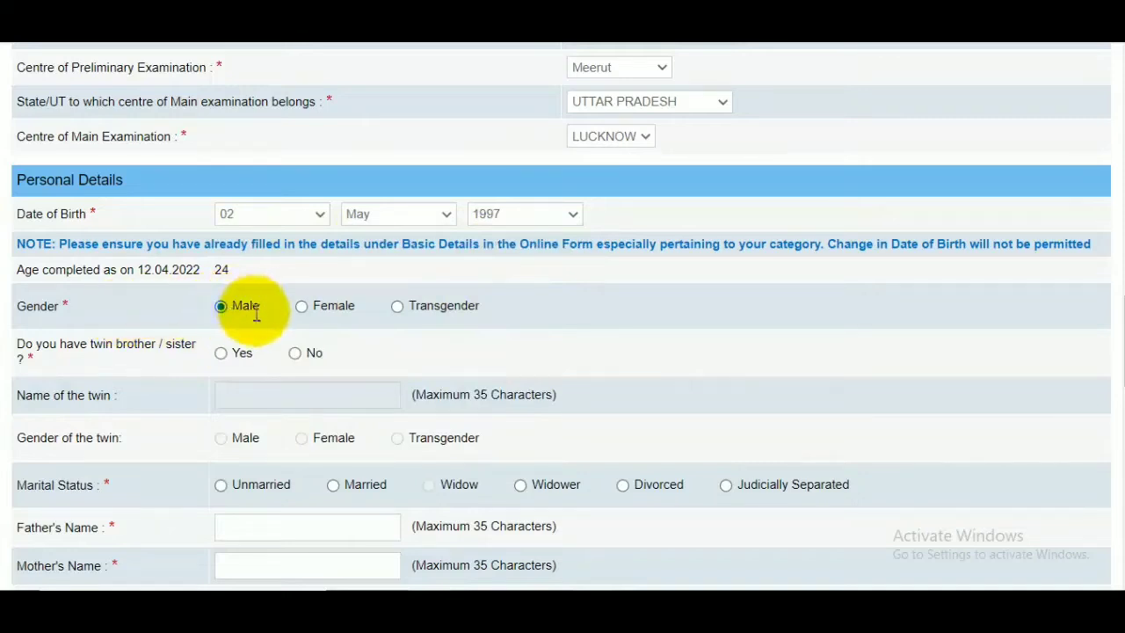
{"action": "left_click", "coordinate": [296, 354]}
{"action": "scroll", "coordinate": [369, 374], "scroll_direction": "down", "scroll_amount": 2}
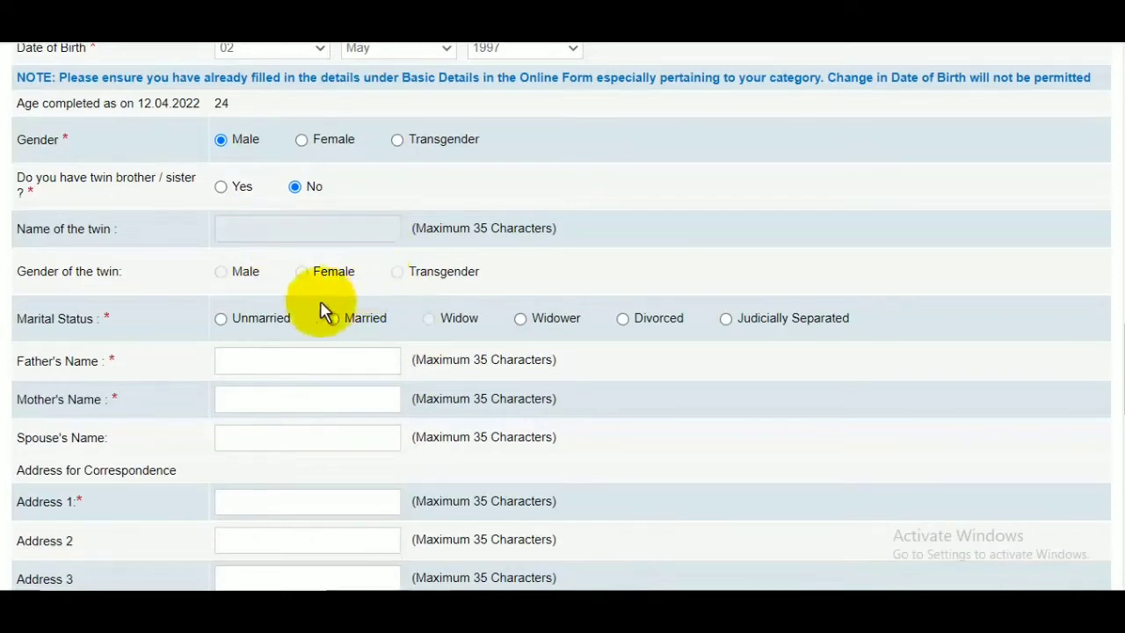
{"action": "left_click", "coordinate": [221, 318]}
Fill in the father's name and the mother's name under Personal Details.
{"action": "scroll", "coordinate": [251, 326], "scroll_direction": "down", "scroll_amount": 2}
{"action": "left_click", "coordinate": [264, 197]}
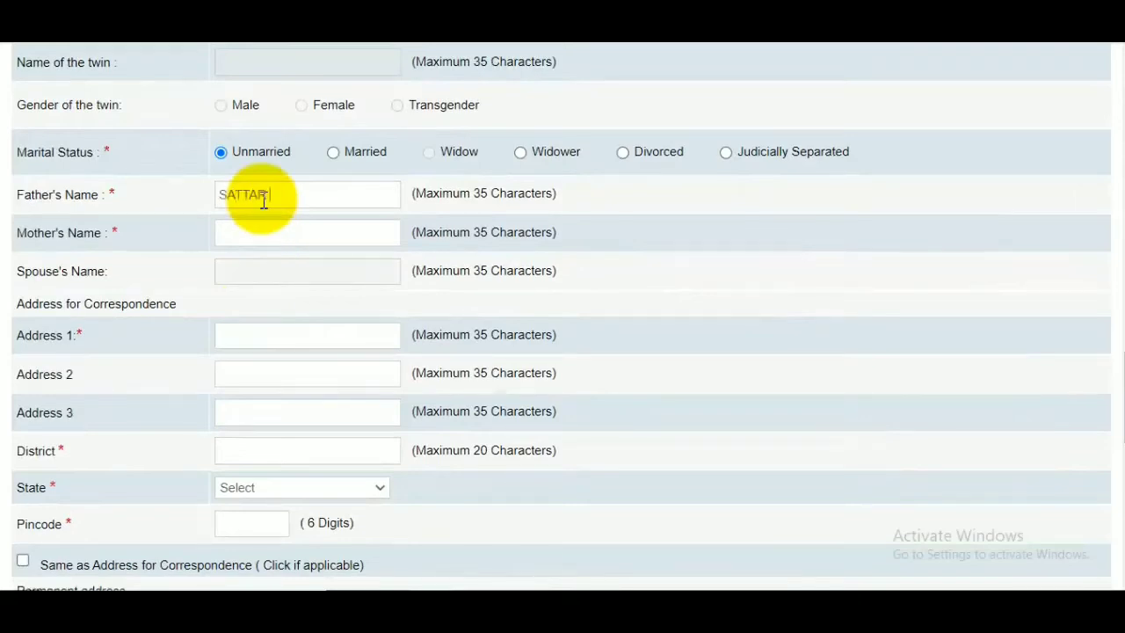
{"action": "scroll", "coordinate": [263, 201], "scroll_direction": "up", "scroll_amount": 1}
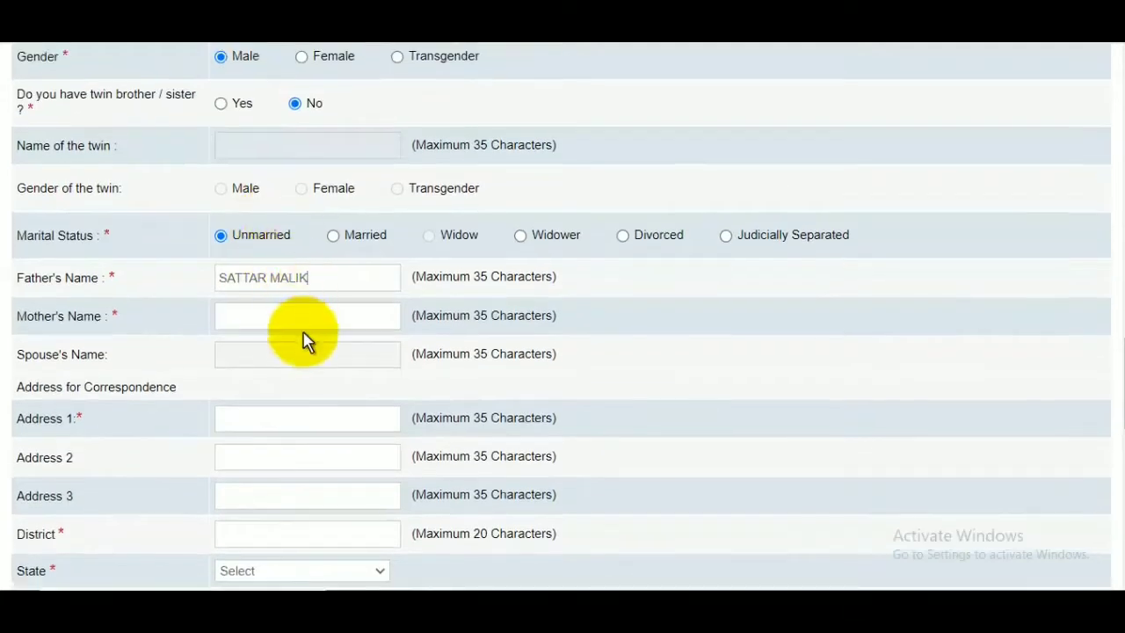
{"action": "left_click", "coordinate": [300, 318]}
{"action": "type", "text": "SAZADA"}
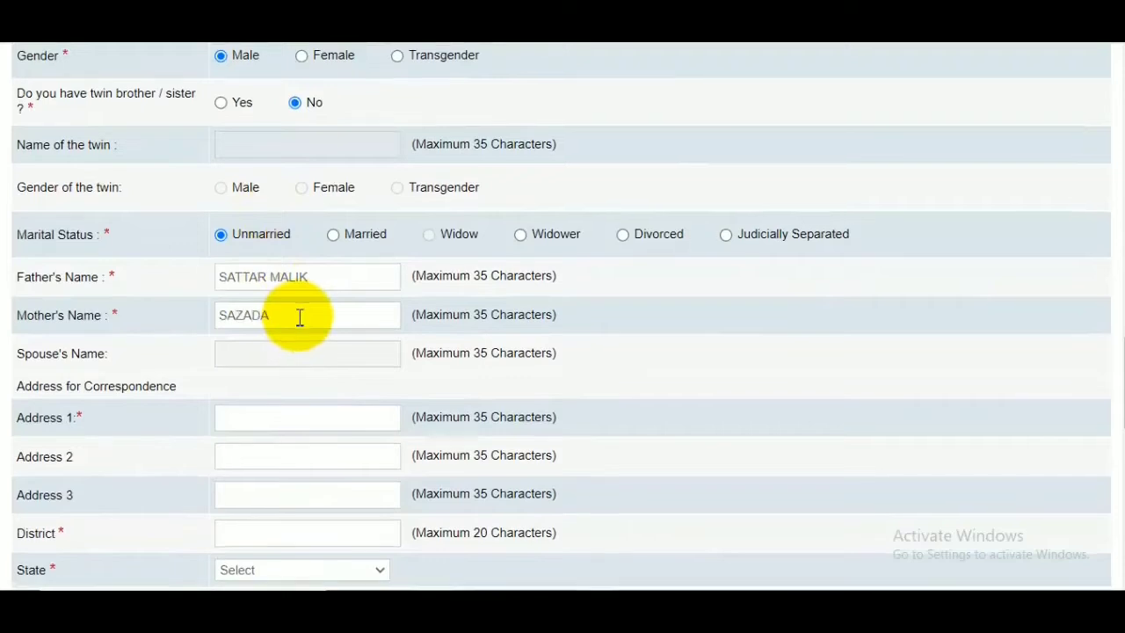
Fill in the candidate's correspondence address with the first address line, district, state and pincode.
{"action": "scroll", "coordinate": [299, 316], "scroll_direction": "down", "scroll_amount": 2}
{"action": "left_click", "coordinate": [270, 254]}
{"action": "type", "text": "Sawan"}
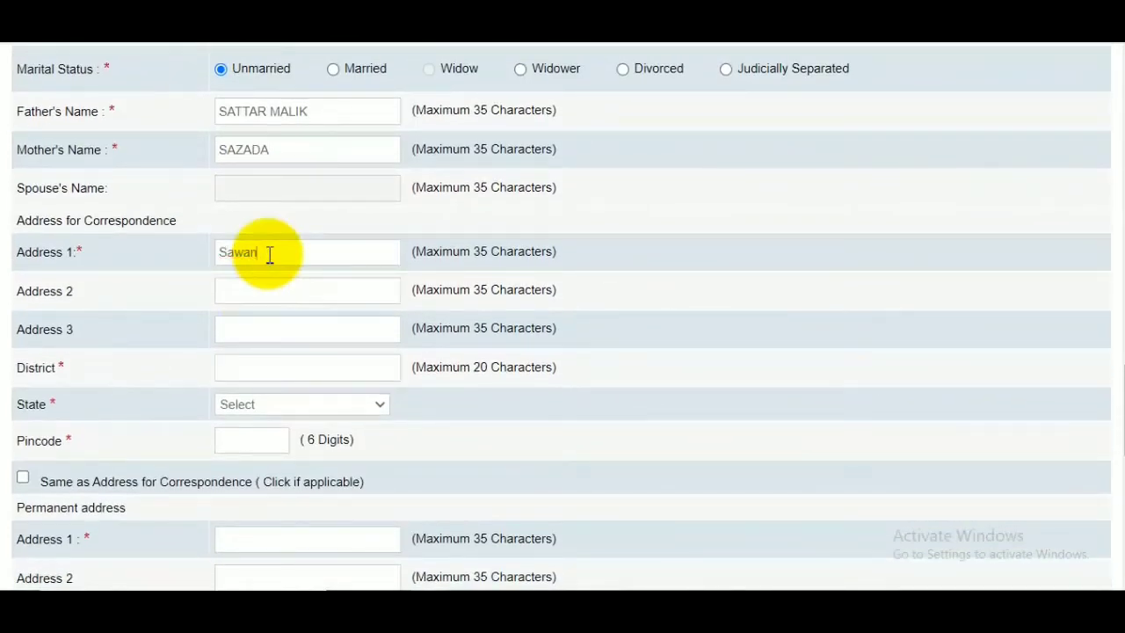
{"action": "type", "text": "t Khedi"}
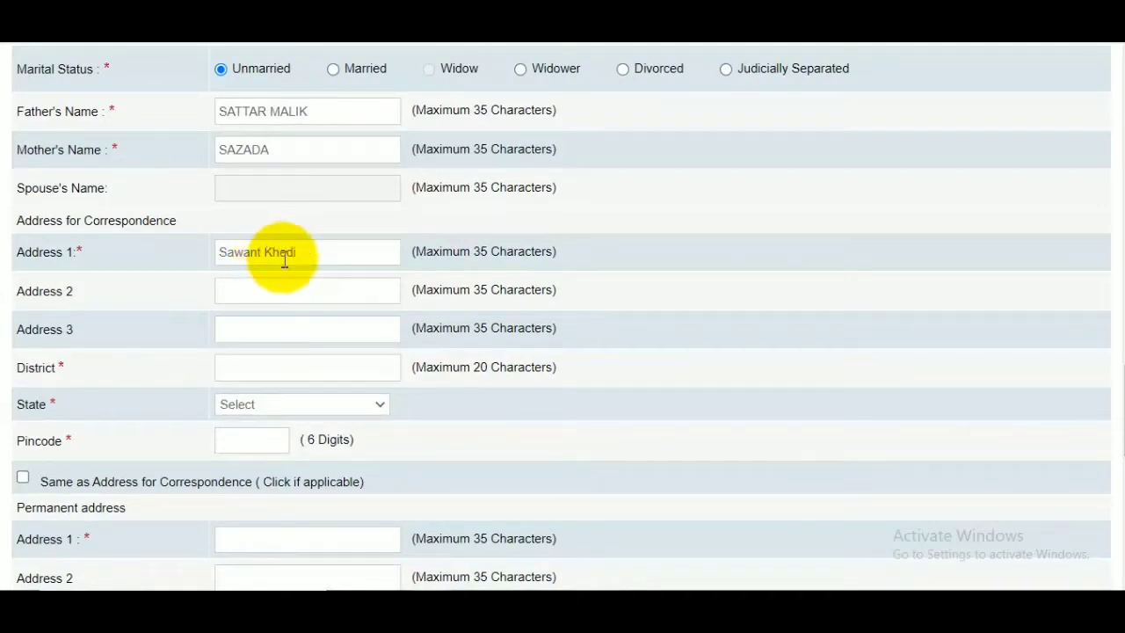
{"action": "left_click", "coordinate": [378, 328]}
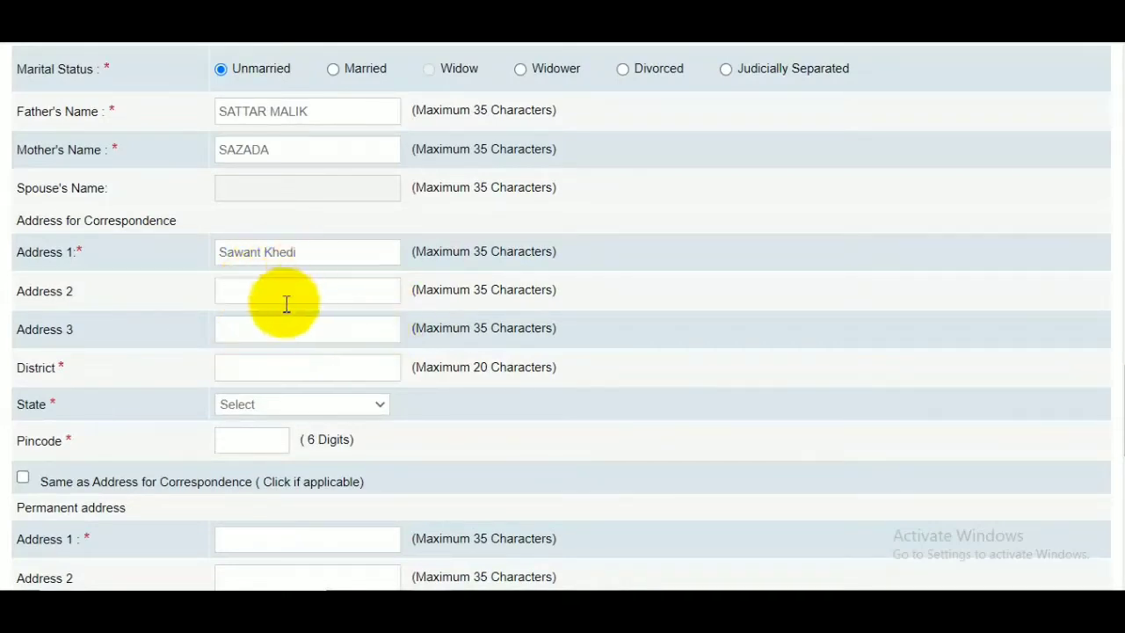
{"action": "left_click", "coordinate": [275, 360]}
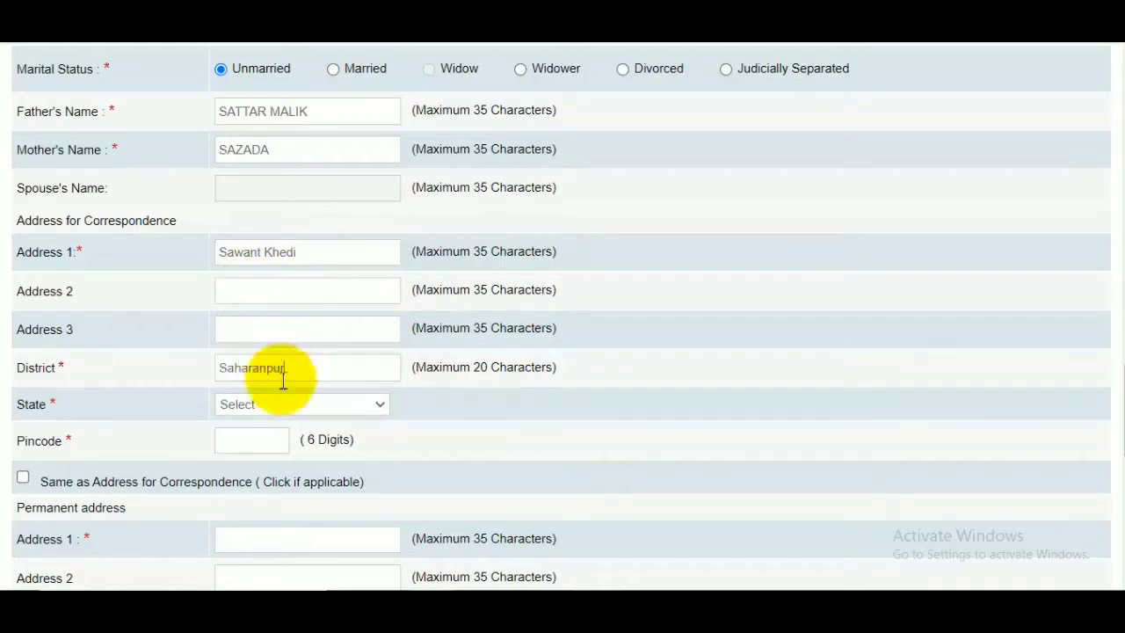
{"action": "left_click", "coordinate": [283, 409]}
{"action": "scroll", "coordinate": [305, 299], "scroll_direction": "down", "scroll_amount": 1}
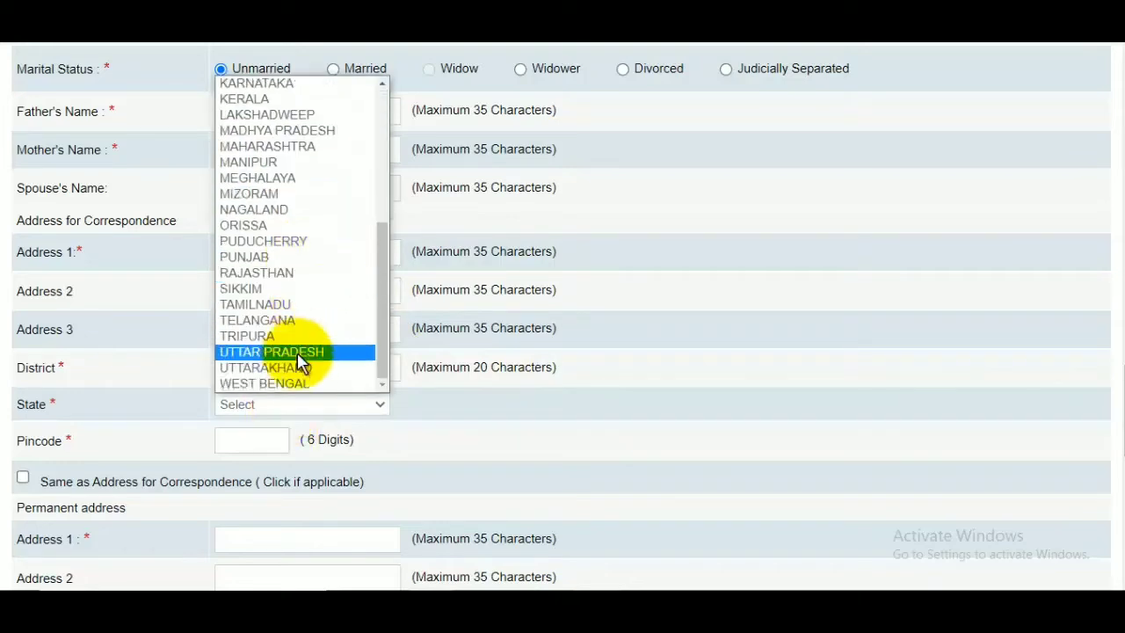
{"action": "left_click", "coordinate": [298, 353]}
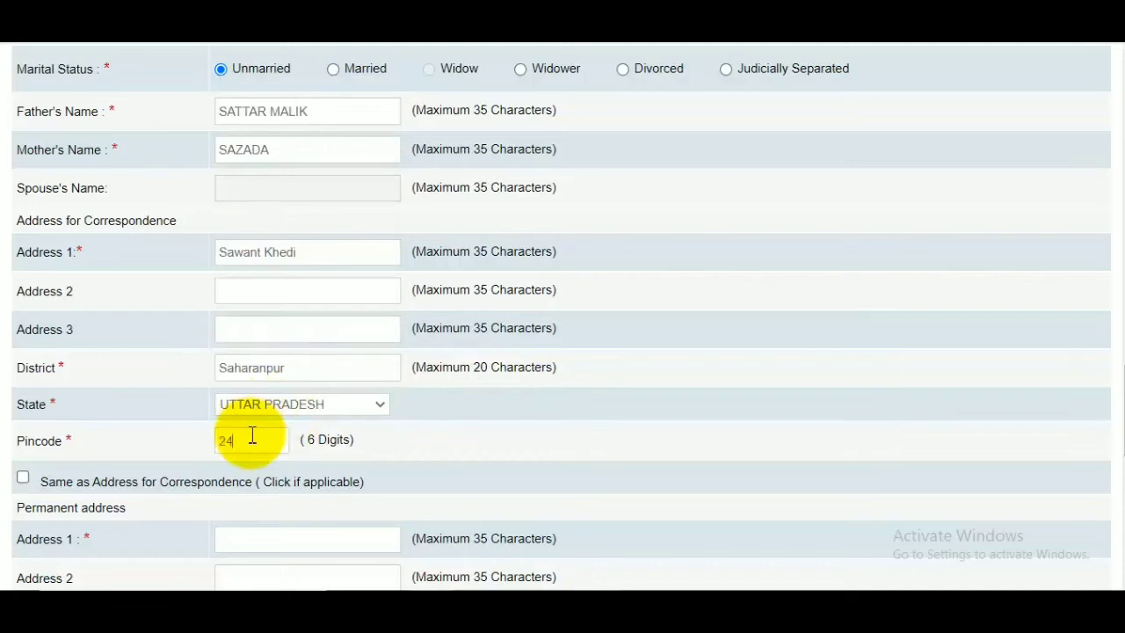
Mark the permanent address as same as the address for correspondence, and save the basic details to continue to the qualification page.
{"action": "scroll", "coordinate": [151, 422], "scroll_direction": "down", "scroll_amount": 2}
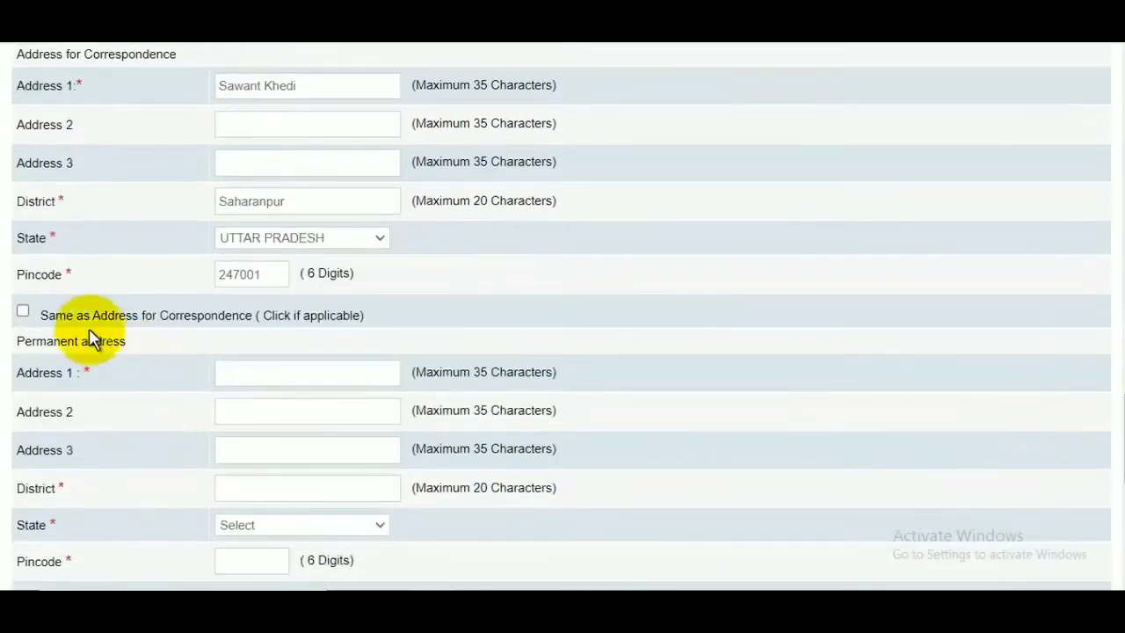
{"action": "left_click", "coordinate": [23, 311]}
{"action": "scroll", "coordinate": [413, 374], "scroll_direction": "down", "scroll_amount": 4}
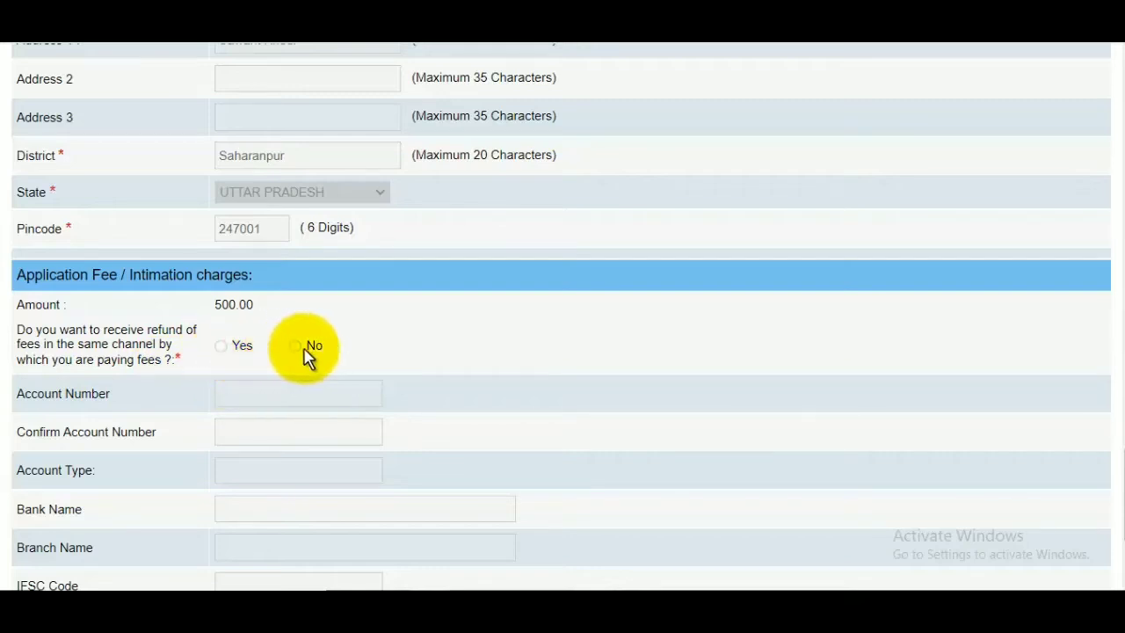
{"action": "scroll", "coordinate": [297, 352], "scroll_direction": "down", "scroll_amount": 2}
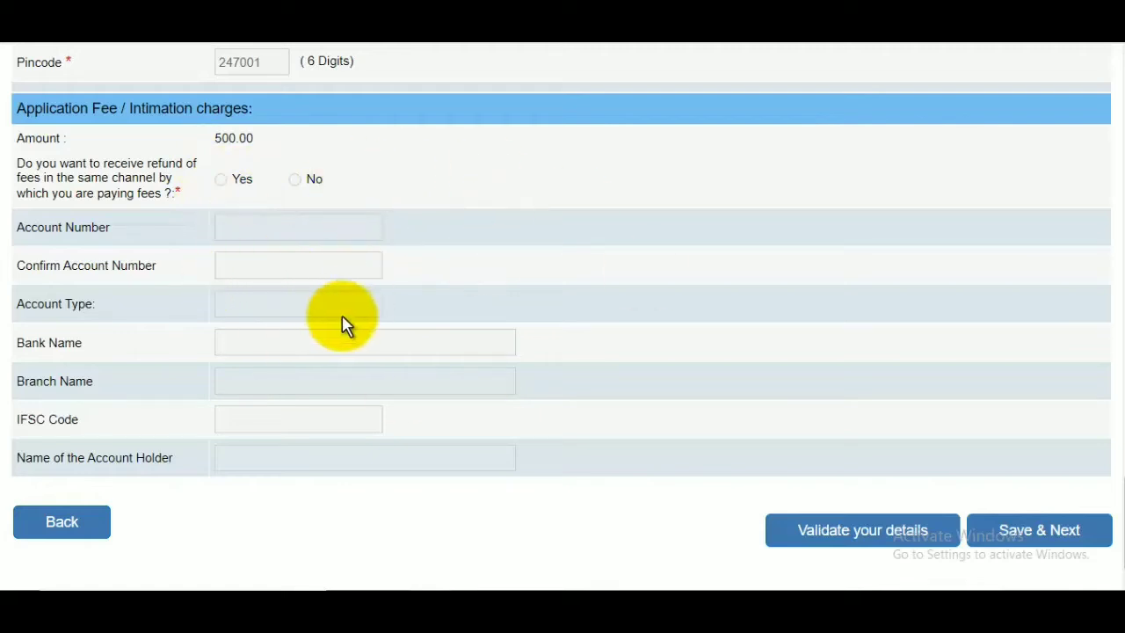
{"action": "scroll", "coordinate": [778, 354], "scroll_direction": "down", "scroll_amount": 1}
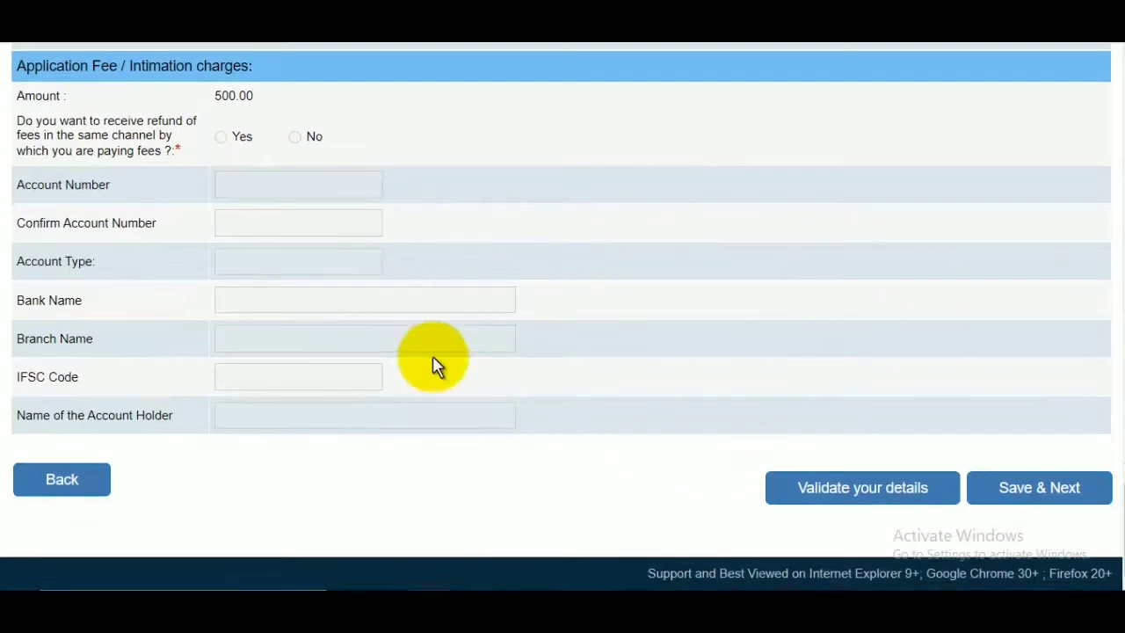
{"action": "left_click", "coordinate": [1040, 495]}
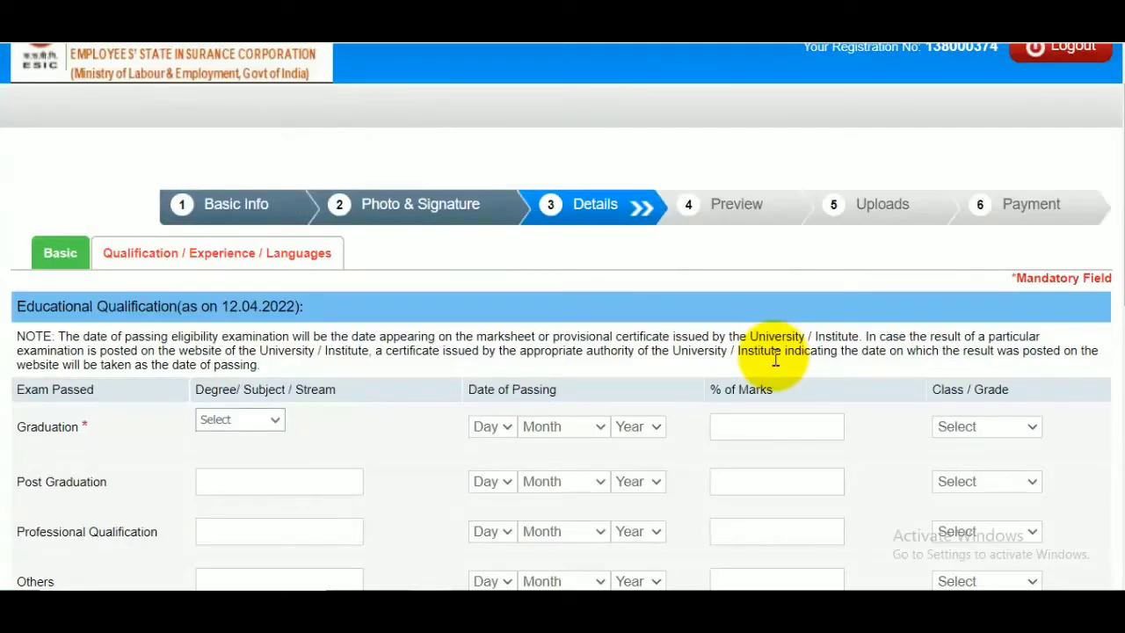
For Graduation, choose Law as the degree stream and 05 May 2017 as the date of passing.
{"action": "scroll", "coordinate": [732, 343], "scroll_direction": "down", "scroll_amount": 2}
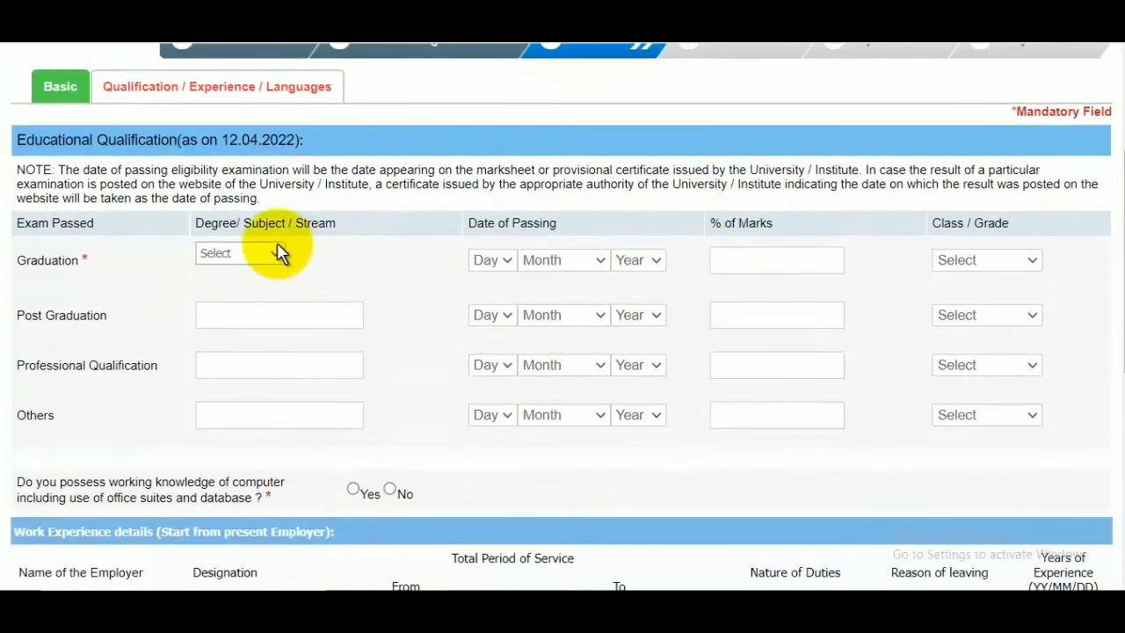
{"action": "left_click", "coordinate": [233, 256]}
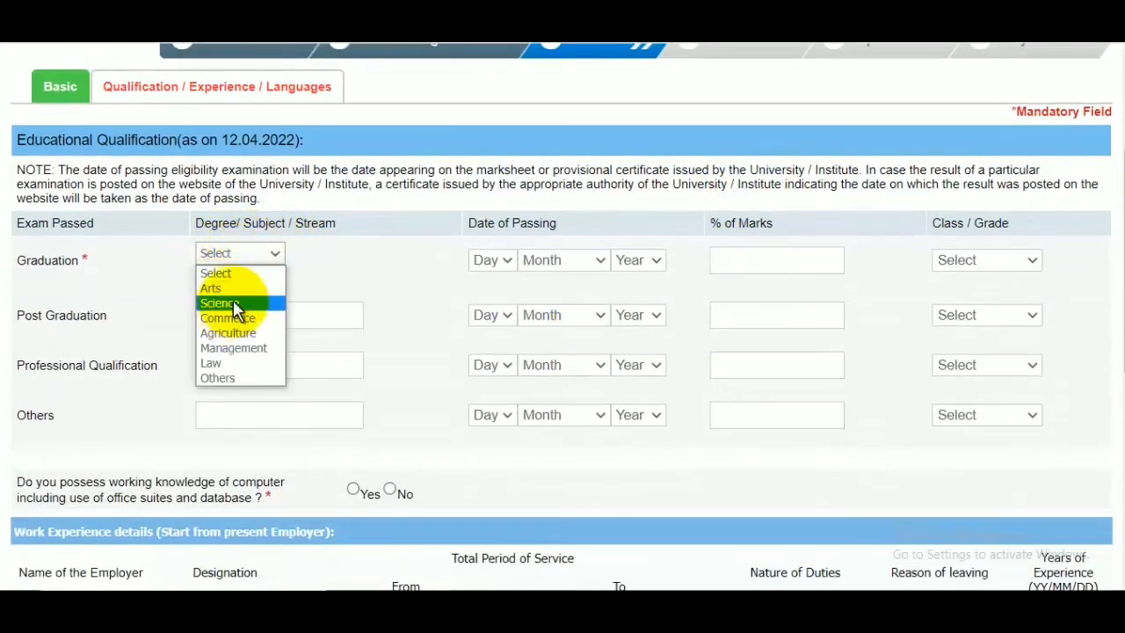
{"action": "left_click", "coordinate": [226, 365]}
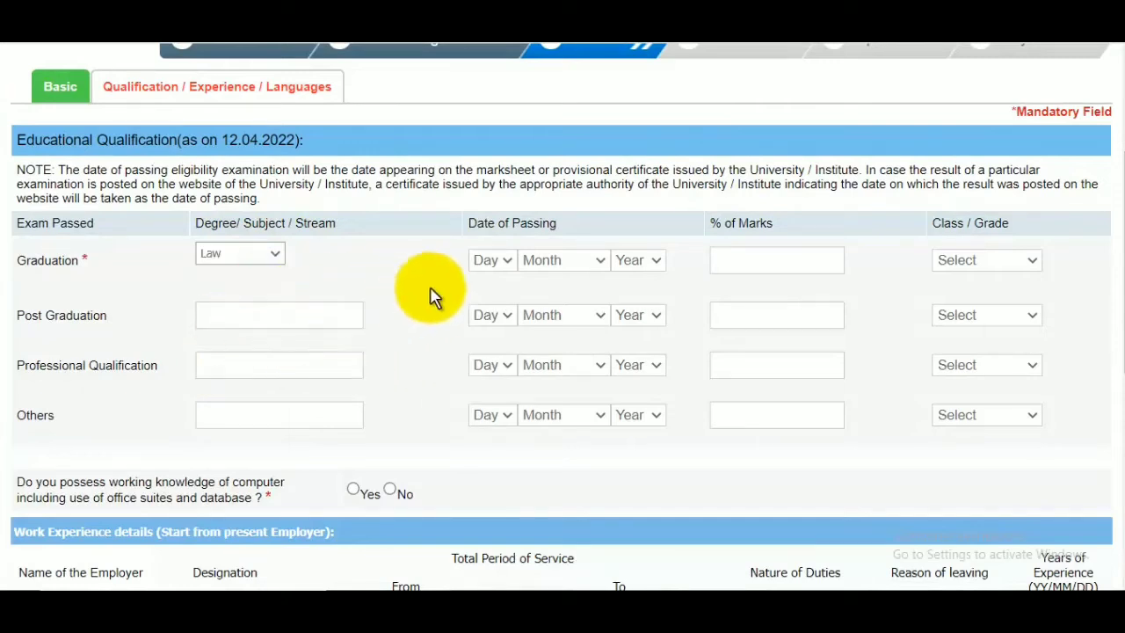
{"action": "left_click", "coordinate": [488, 262]}
{"action": "left_click", "coordinate": [485, 370]}
{"action": "left_click", "coordinate": [557, 262]}
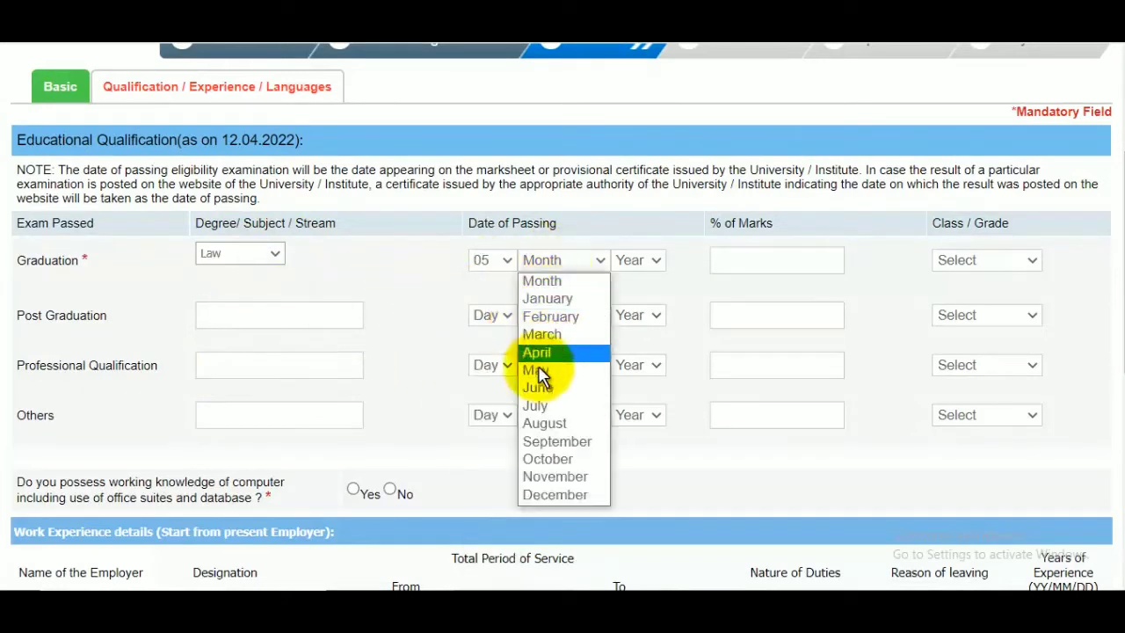
{"action": "left_click", "coordinate": [538, 370]}
{"action": "left_click", "coordinate": [626, 262]}
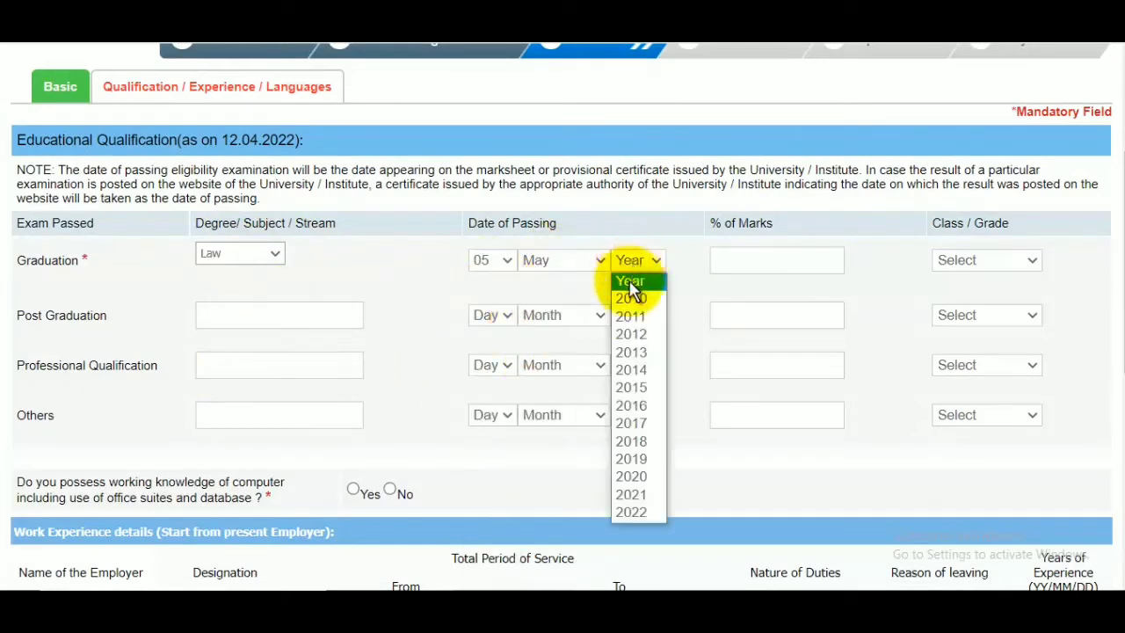
{"action": "left_click", "coordinate": [646, 423]}
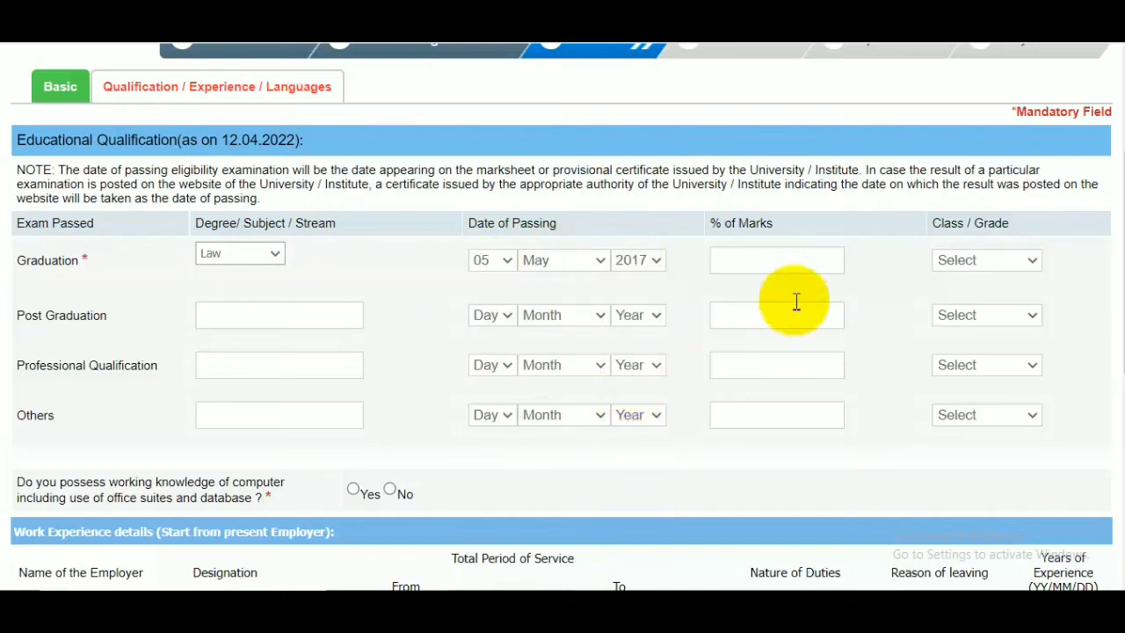
Set the Graduation marks to 93 percent and the class to First Class.
{"action": "left_click", "coordinate": [795, 269]}
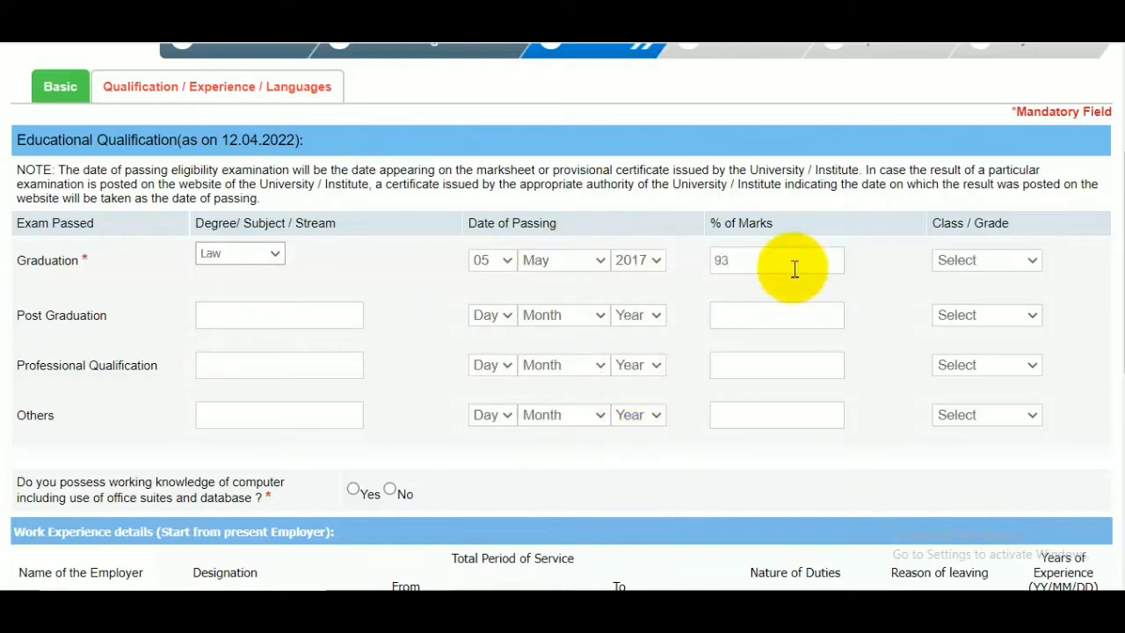
{"action": "left_click", "coordinate": [1018, 264]}
{"action": "left_click", "coordinate": [972, 299]}
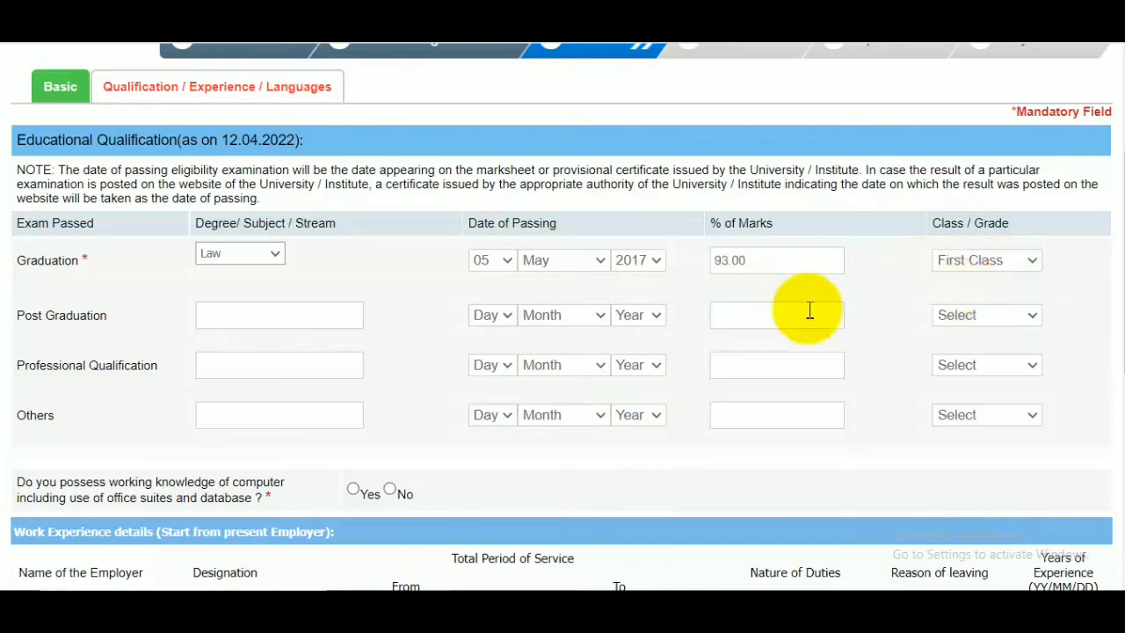
Answer Yes to possessing working knowledge of computer including office suites and database, leaving the optional qualification rows blank.
{"action": "left_click", "coordinate": [276, 320]}
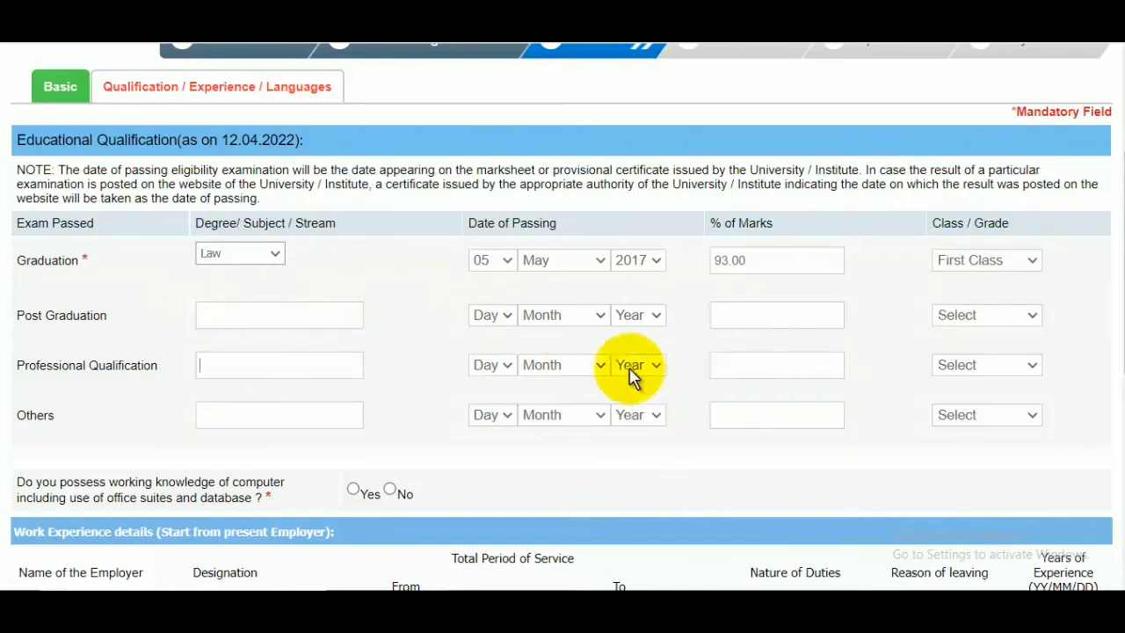
{"action": "scroll", "coordinate": [471, 369], "scroll_direction": "down", "scroll_amount": 1}
{"action": "left_click", "coordinate": [277, 331]}
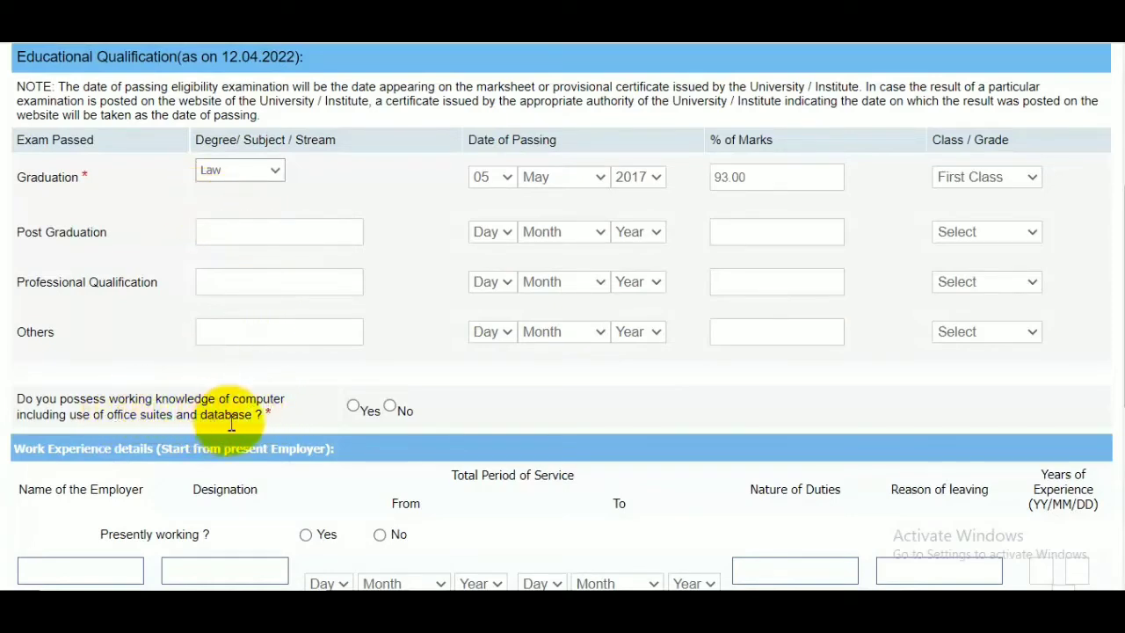
{"action": "left_click", "coordinate": [352, 406]}
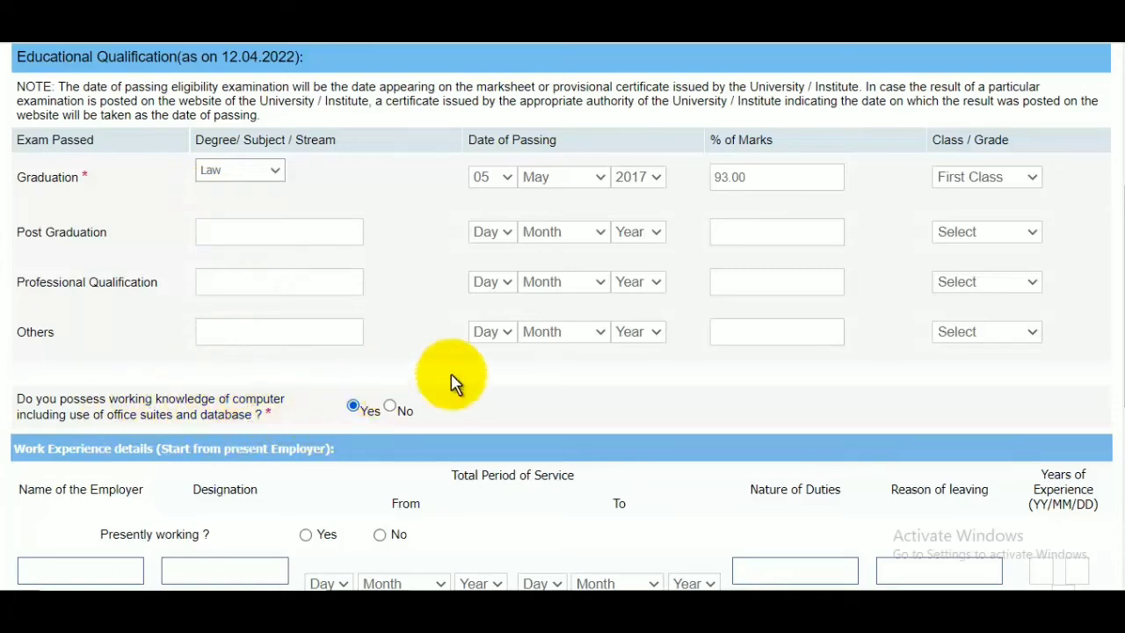
Examine the Work Experience fields for employer name, designation, period of service and nature of duties.
{"action": "scroll", "coordinate": [520, 364], "scroll_direction": "down", "scroll_amount": 2}
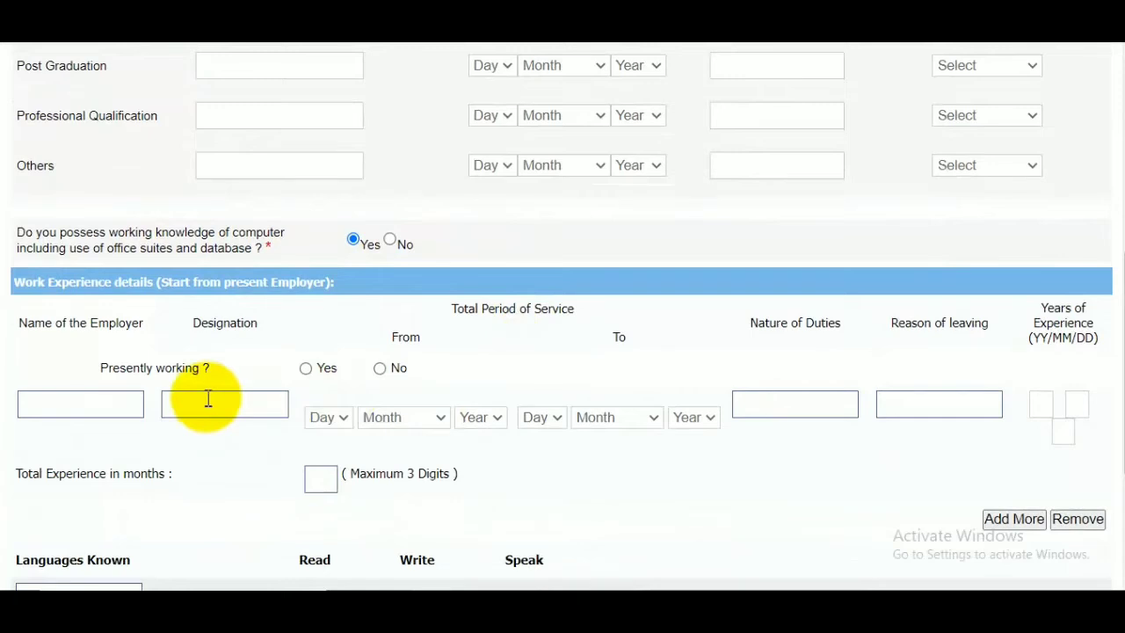
{"action": "scroll", "coordinate": [220, 369], "scroll_direction": "down", "scroll_amount": 2}
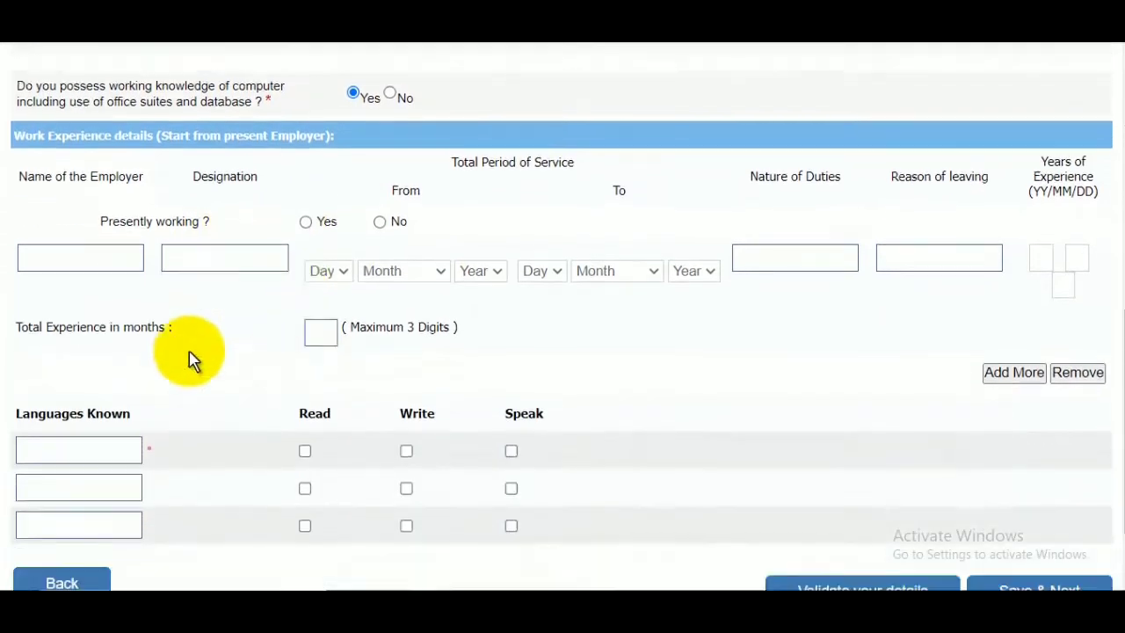
{"action": "left_click", "coordinate": [83, 252]}
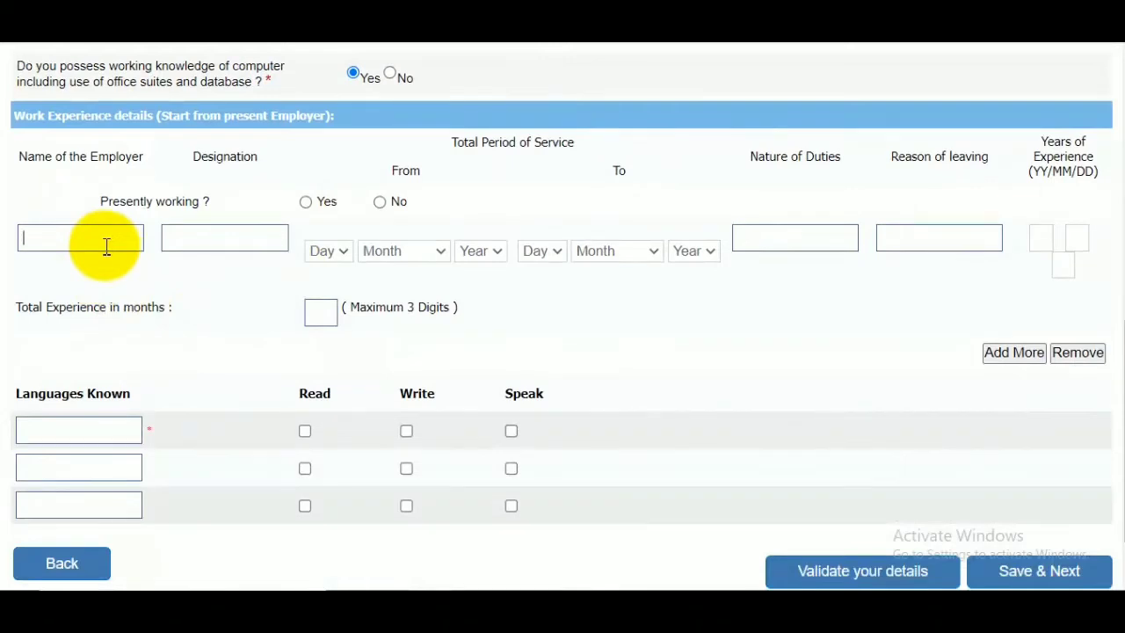
{"action": "left_click", "coordinate": [243, 239]}
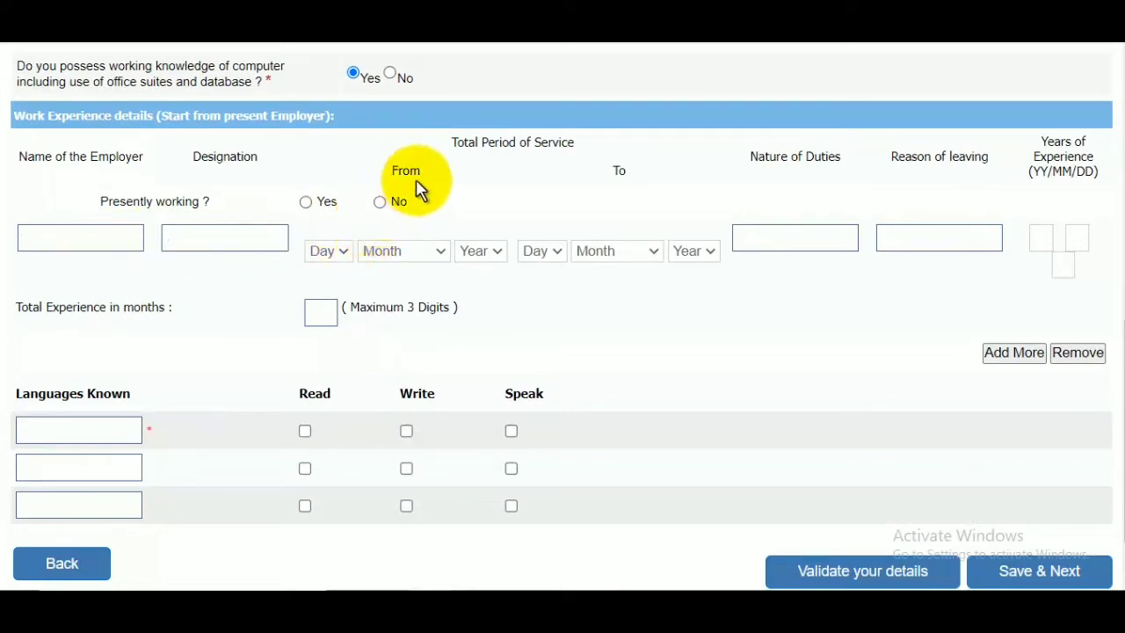
{"action": "left_click", "coordinate": [327, 248]}
{"action": "left_click", "coordinate": [468, 248]}
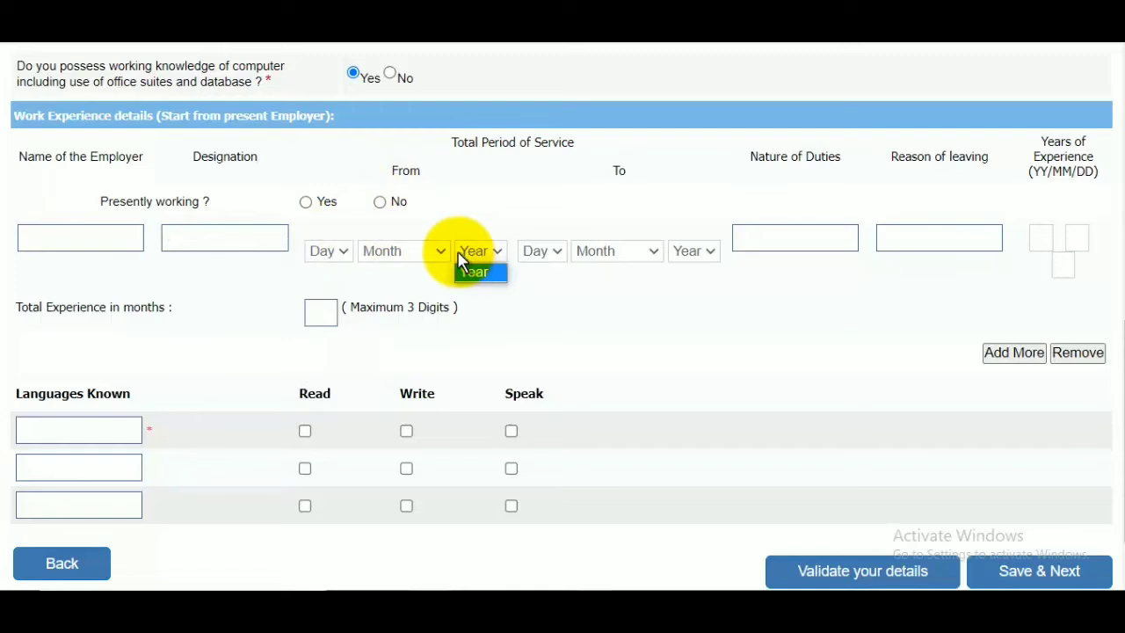
{"action": "left_click", "coordinate": [555, 255]}
{"action": "left_click", "coordinate": [648, 255]}
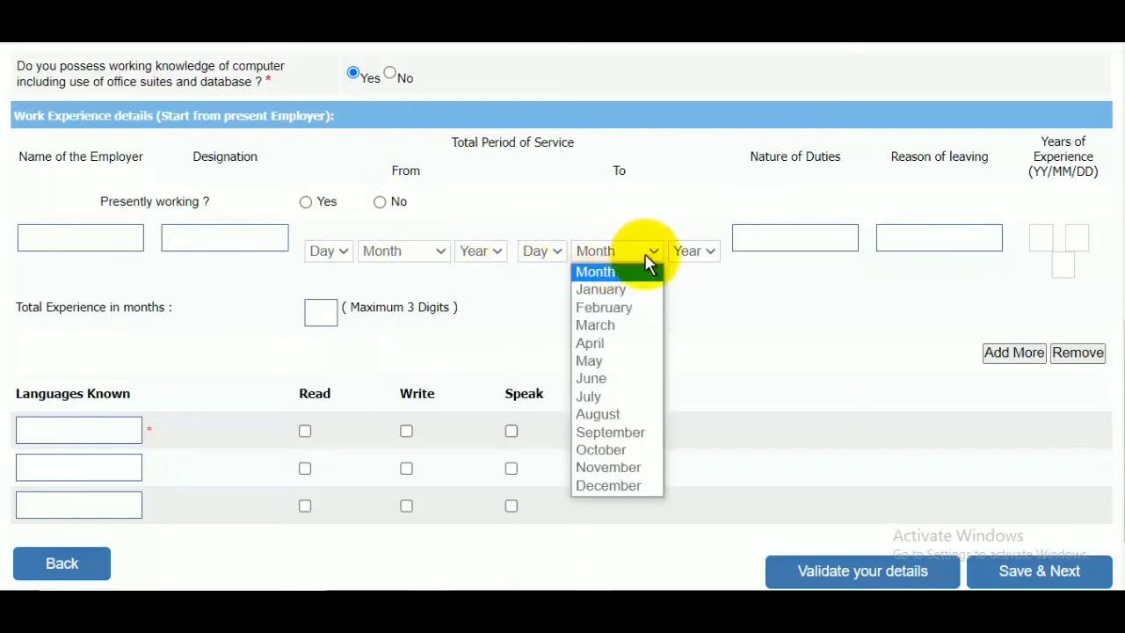
{"action": "left_click", "coordinate": [703, 255]}
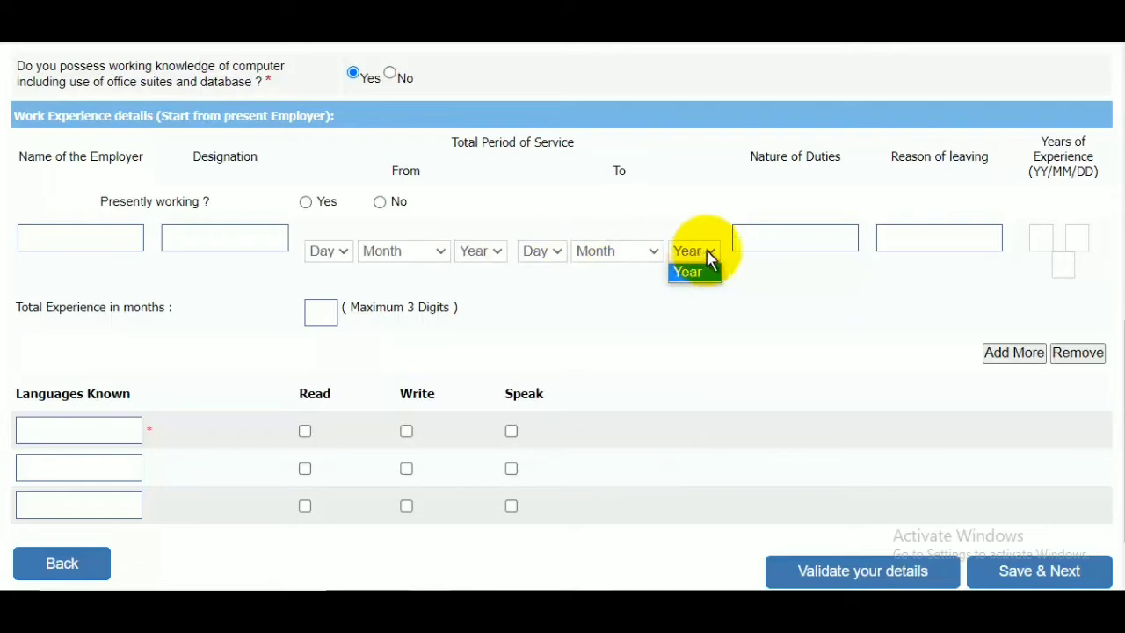
{"action": "left_click", "coordinate": [791, 239]}
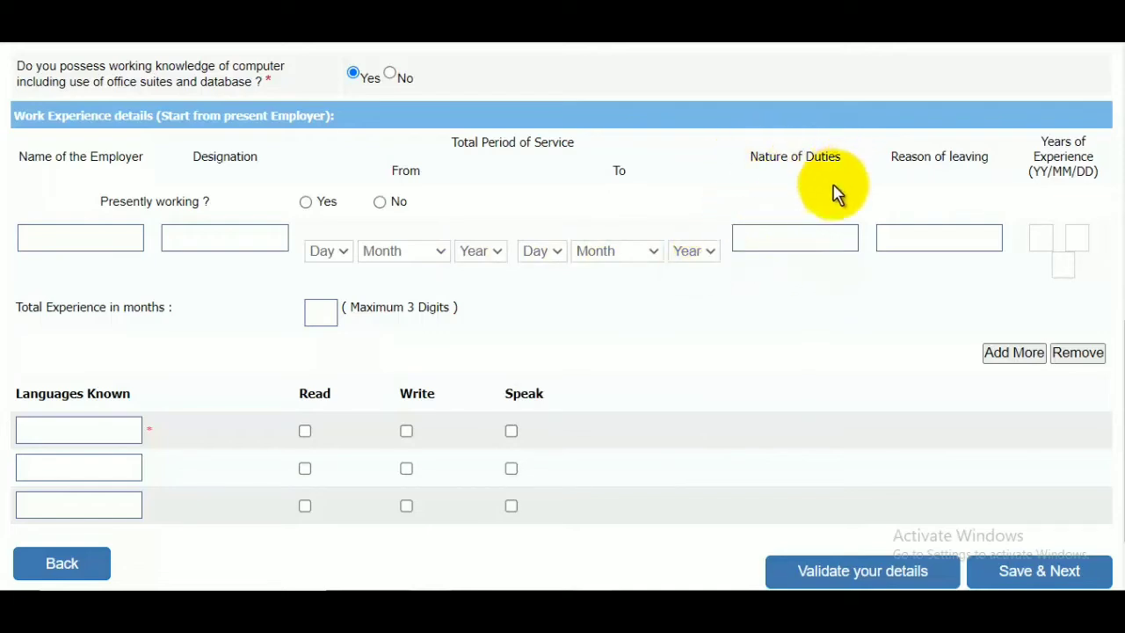
Leave the work experience blank and add Hindi as a known language with Read, Write and Speak ticked.
{"action": "left_click", "coordinate": [959, 240]}
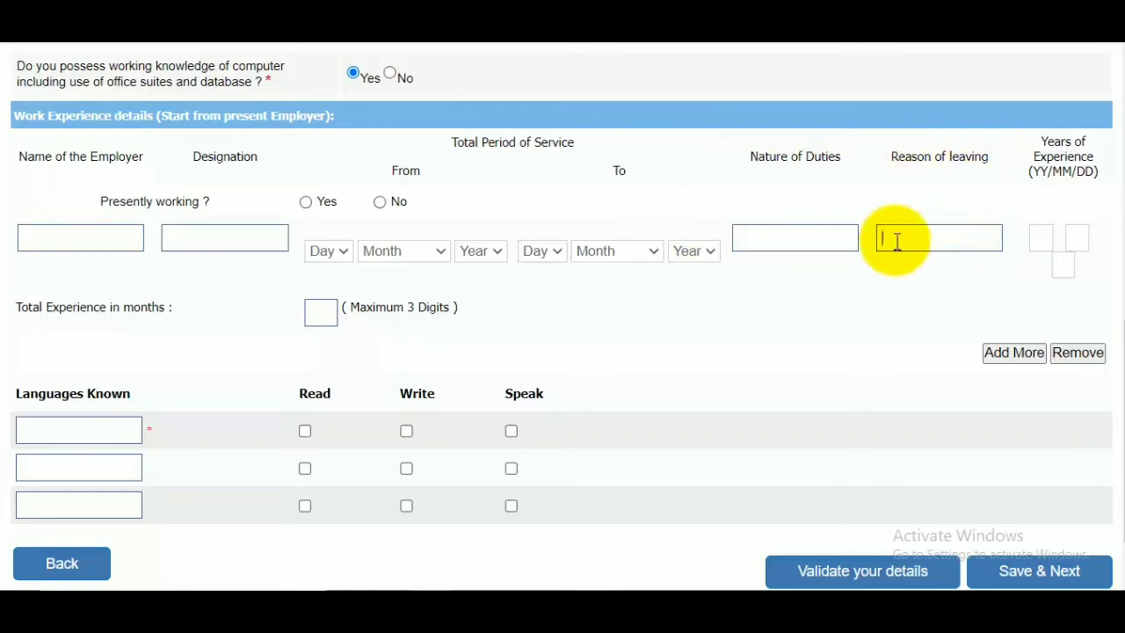
{"action": "scroll", "coordinate": [166, 360], "scroll_direction": "down", "scroll_amount": 1}
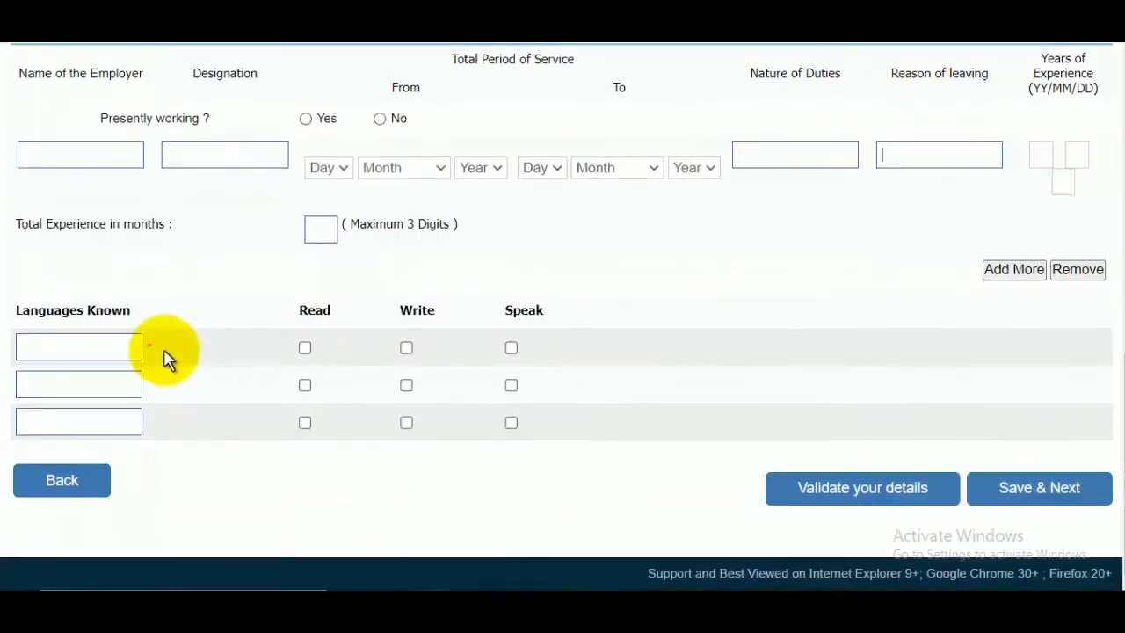
{"action": "left_click", "coordinate": [100, 342]}
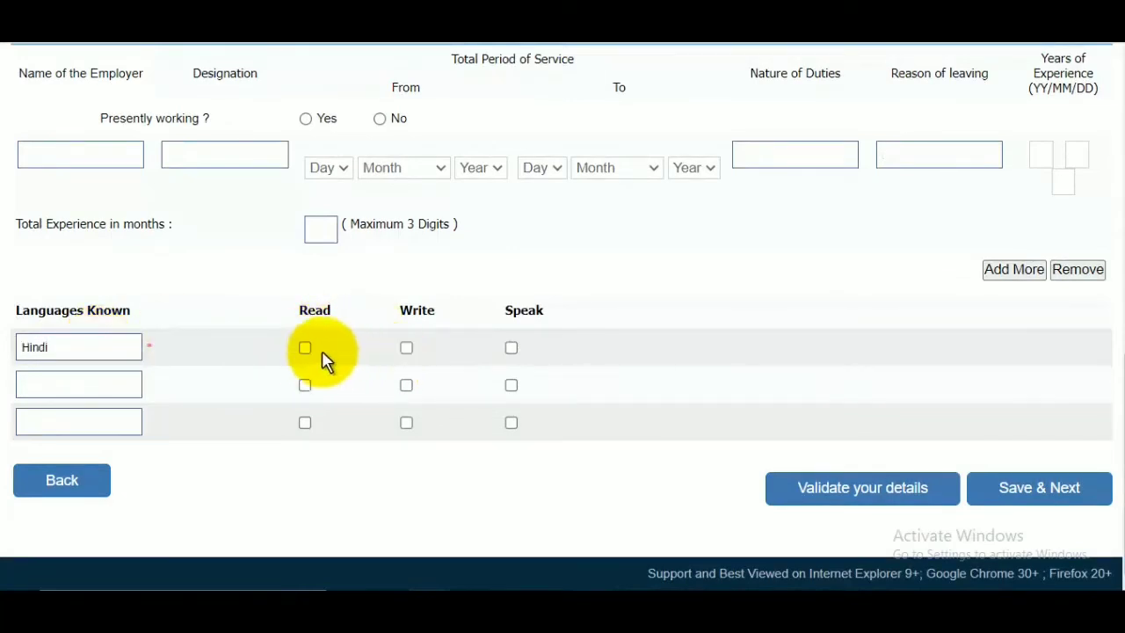
{"action": "left_click", "coordinate": [406, 348]}
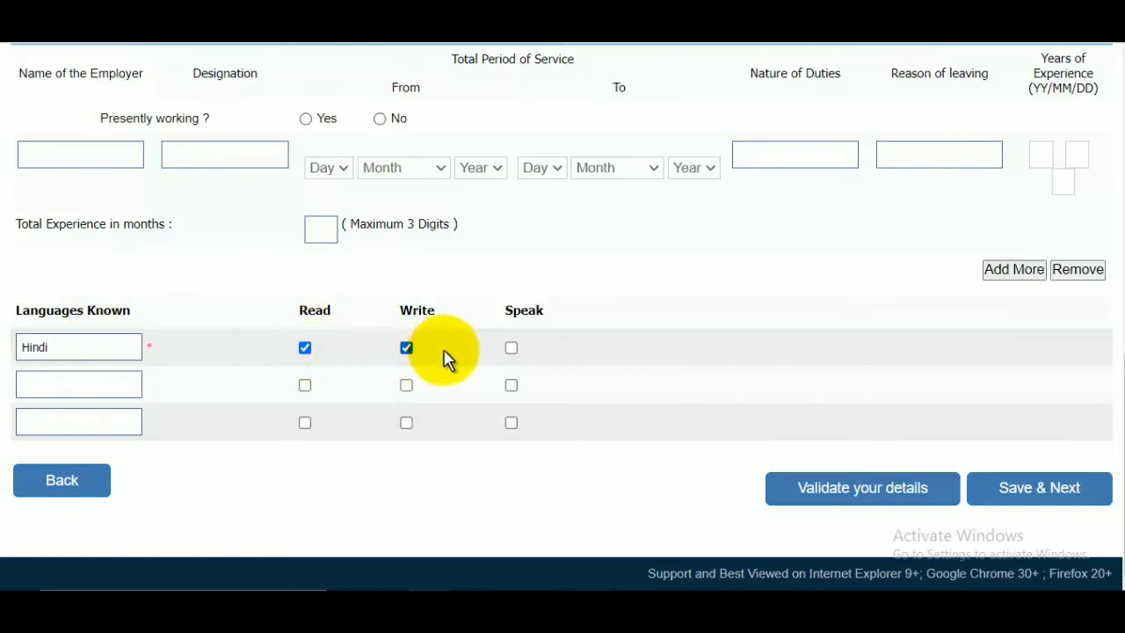
{"action": "left_click", "coordinate": [511, 348]}
Add English as the second known language with Read, Write and Speak ticked, and save the details page.
{"action": "left_click", "coordinate": [119, 377]}
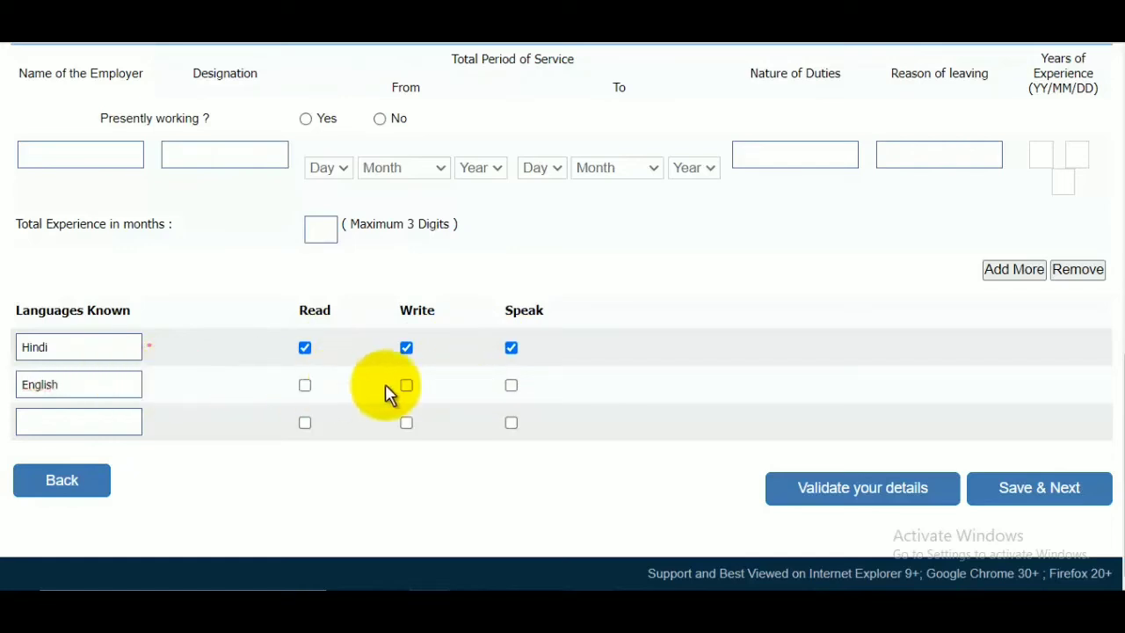
{"action": "left_click", "coordinate": [305, 386]}
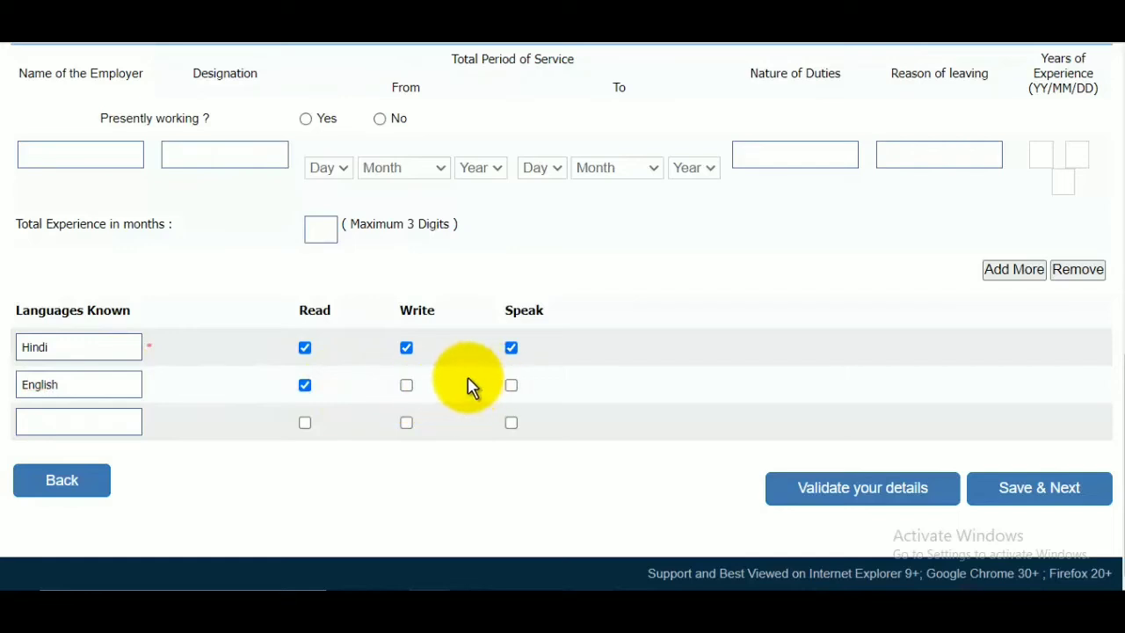
{"action": "left_click", "coordinate": [511, 386]}
{"action": "left_click", "coordinate": [407, 387]}
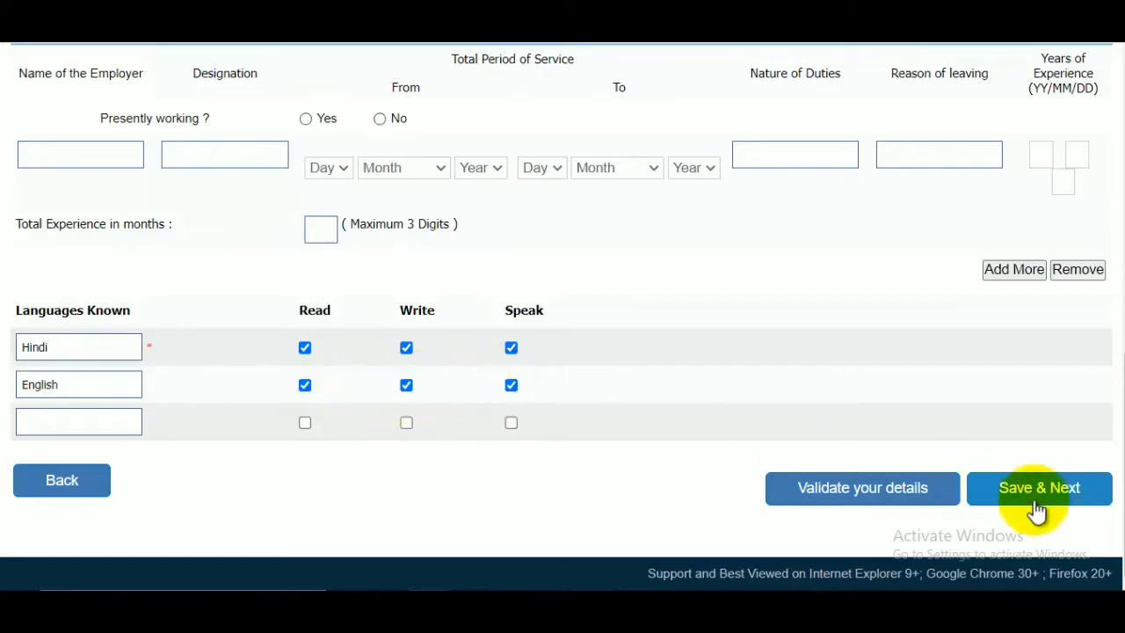
{"action": "left_click", "coordinate": [1062, 501]}
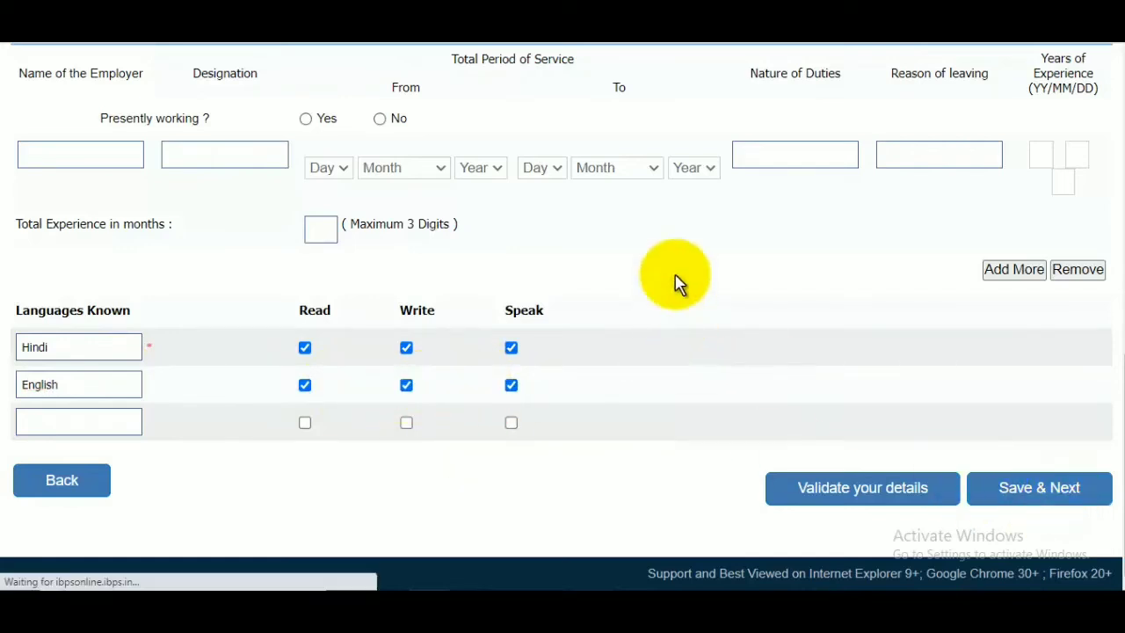
Review the registration preview, agree to the declaration, and complete the registration, accepting both confirmations.
{"action": "scroll", "coordinate": [677, 281], "scroll_direction": "down", "scroll_amount": 3}
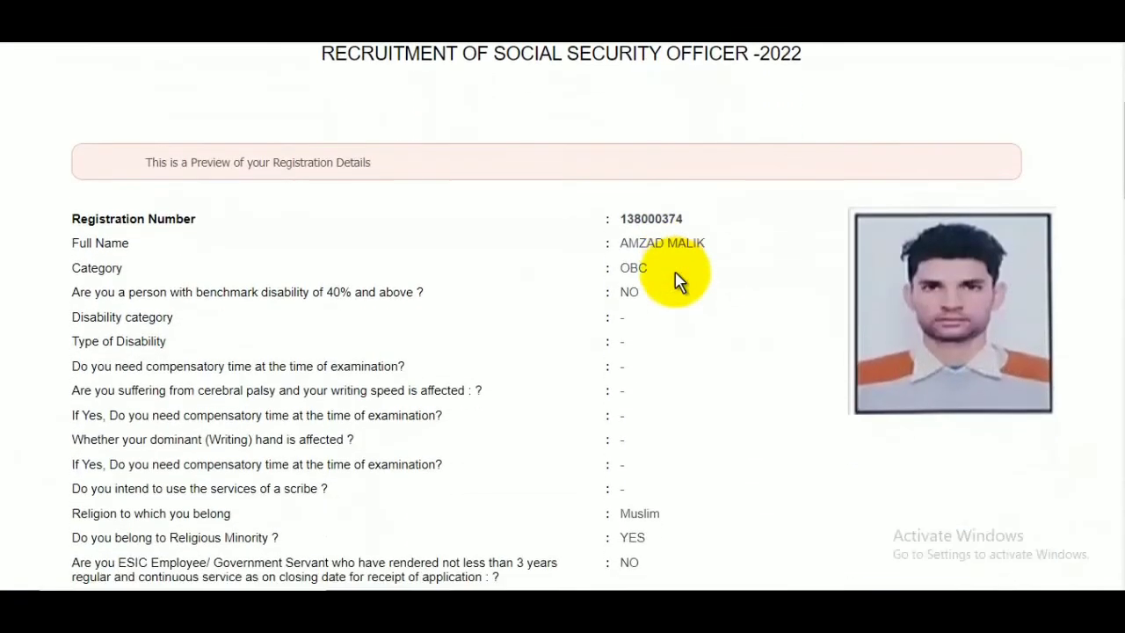
{"action": "scroll", "coordinate": [666, 301], "scroll_direction": "down", "scroll_amount": 15}
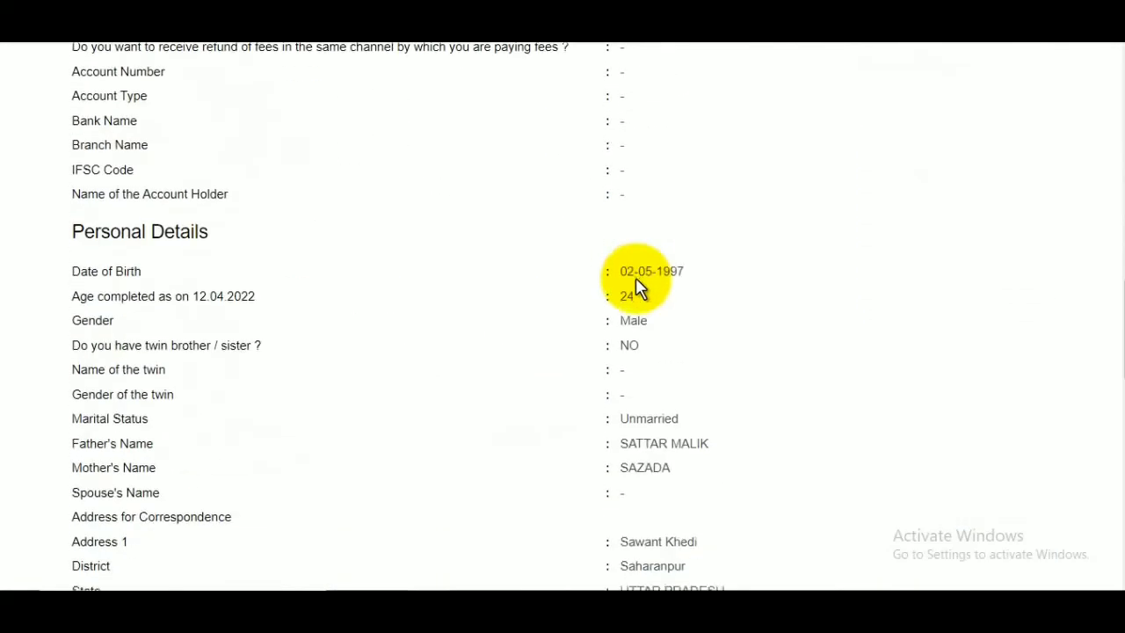
{"action": "scroll", "coordinate": [639, 288], "scroll_direction": "down", "scroll_amount": 12}
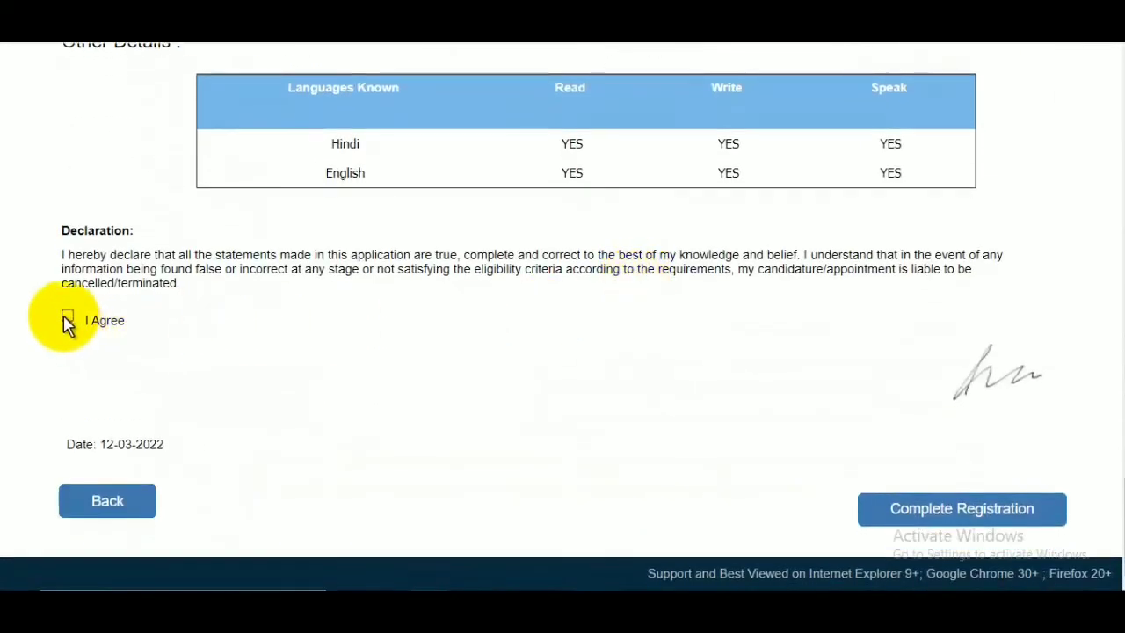
{"action": "left_click", "coordinate": [68, 318]}
{"action": "left_click", "coordinate": [975, 510]}
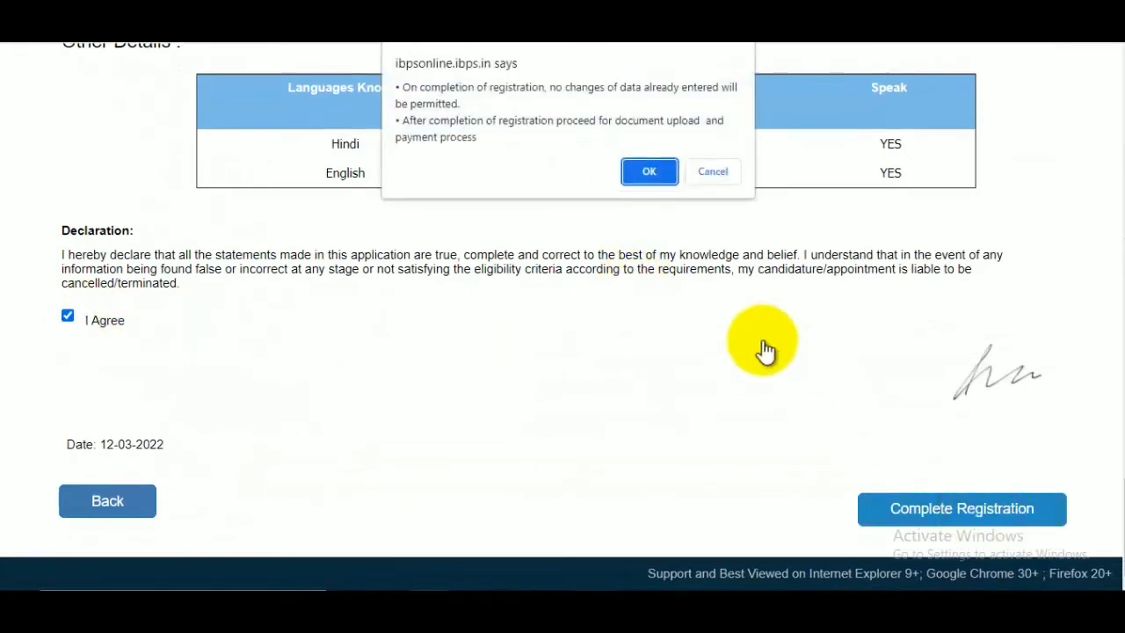
{"action": "left_click", "coordinate": [661, 176]}
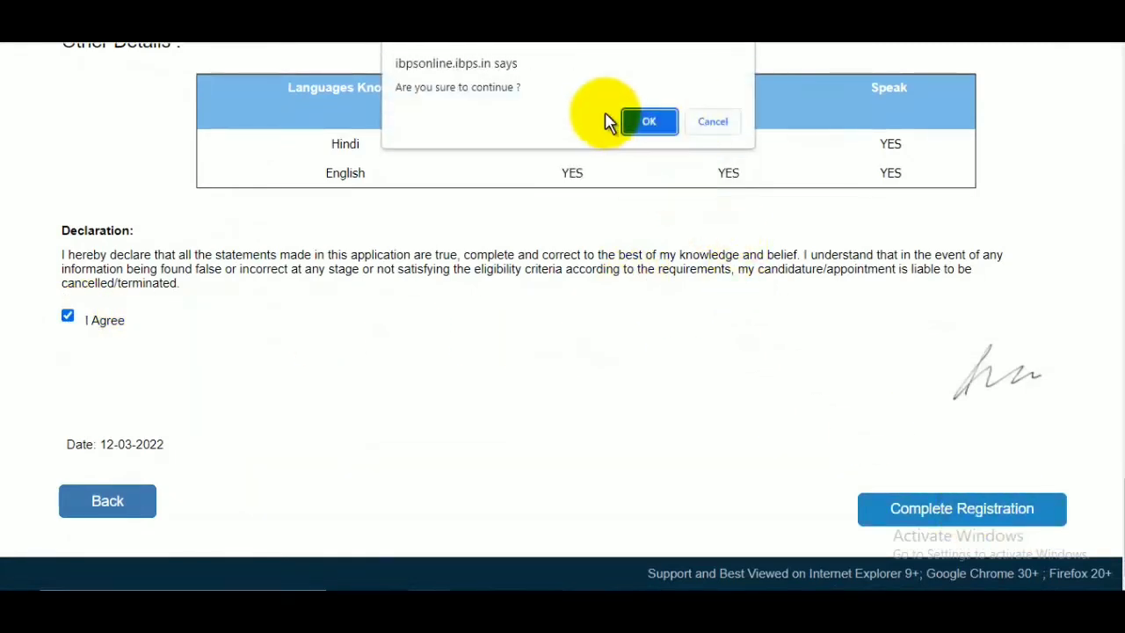
{"action": "left_click", "coordinate": [651, 127]}
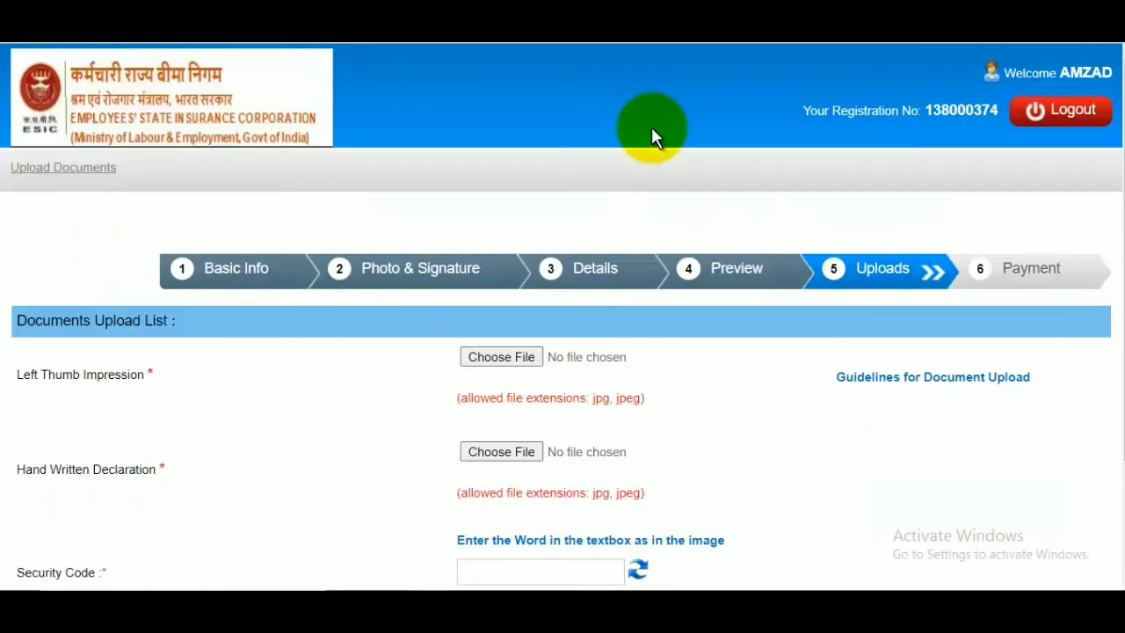
Upload the Thumb_Impression image from the Pictures folder as the Left Thumb Impression.
{"action": "scroll", "coordinate": [652, 297], "scroll_direction": "down", "scroll_amount": 1}
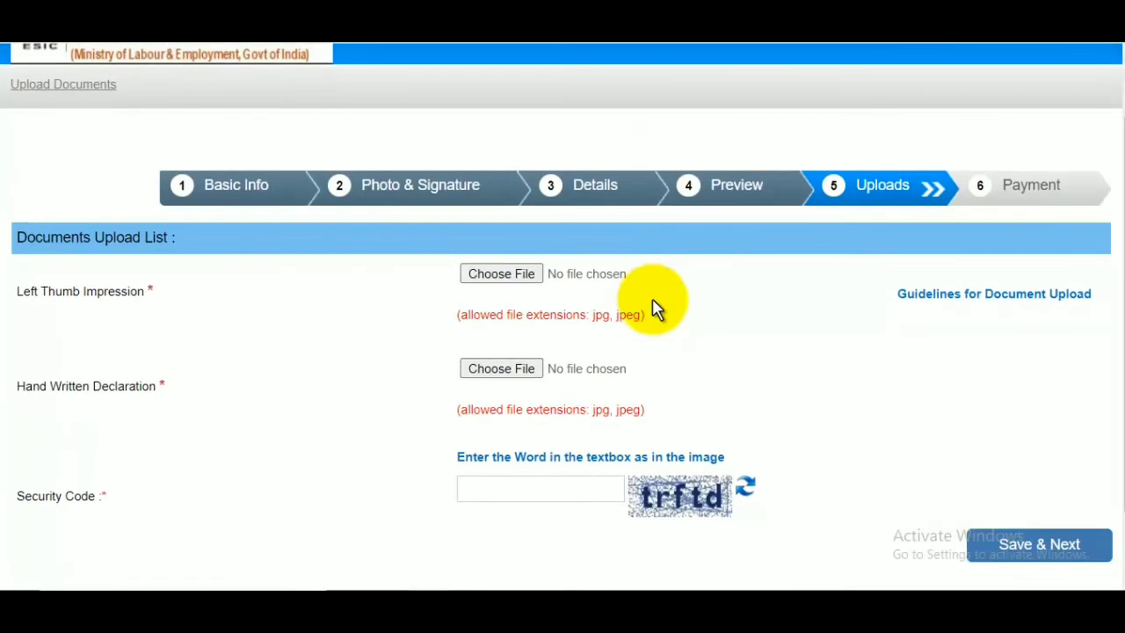
{"action": "left_click", "coordinate": [505, 276]}
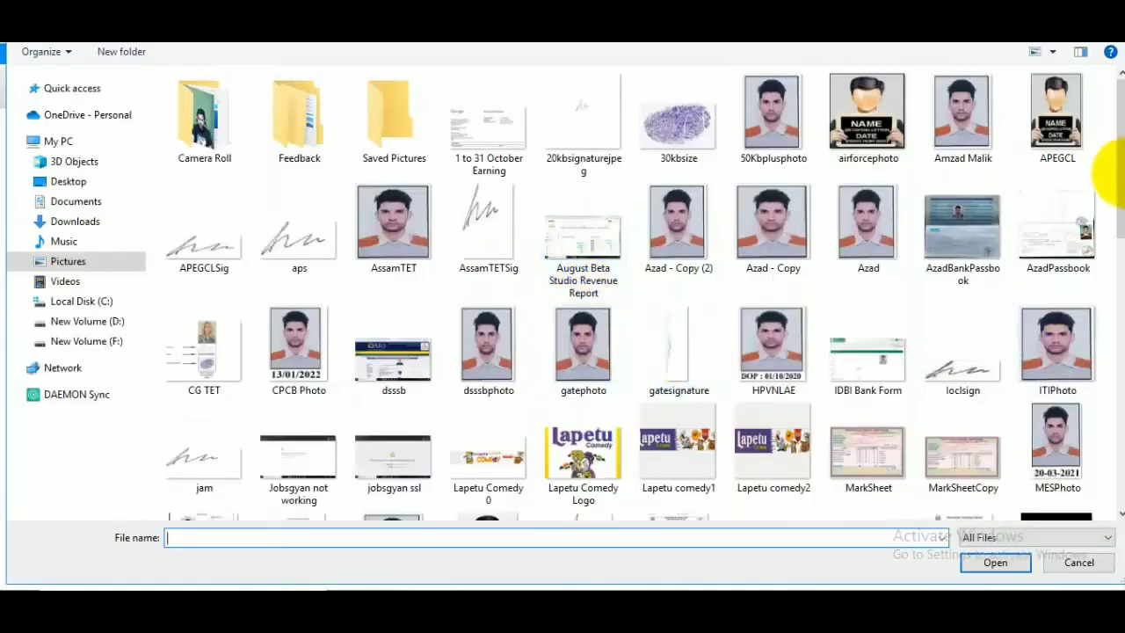
{"action": "left_click_drag", "start_coordinate": [1114, 176], "coordinate": [1116, 439]}
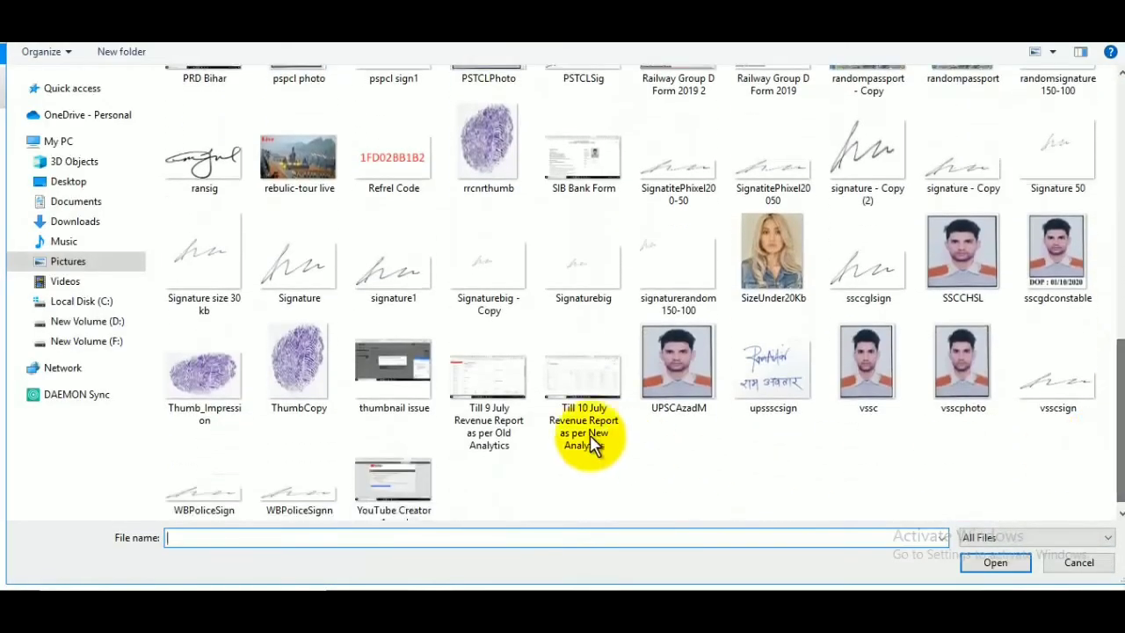
{"action": "left_click", "coordinate": [211, 400]}
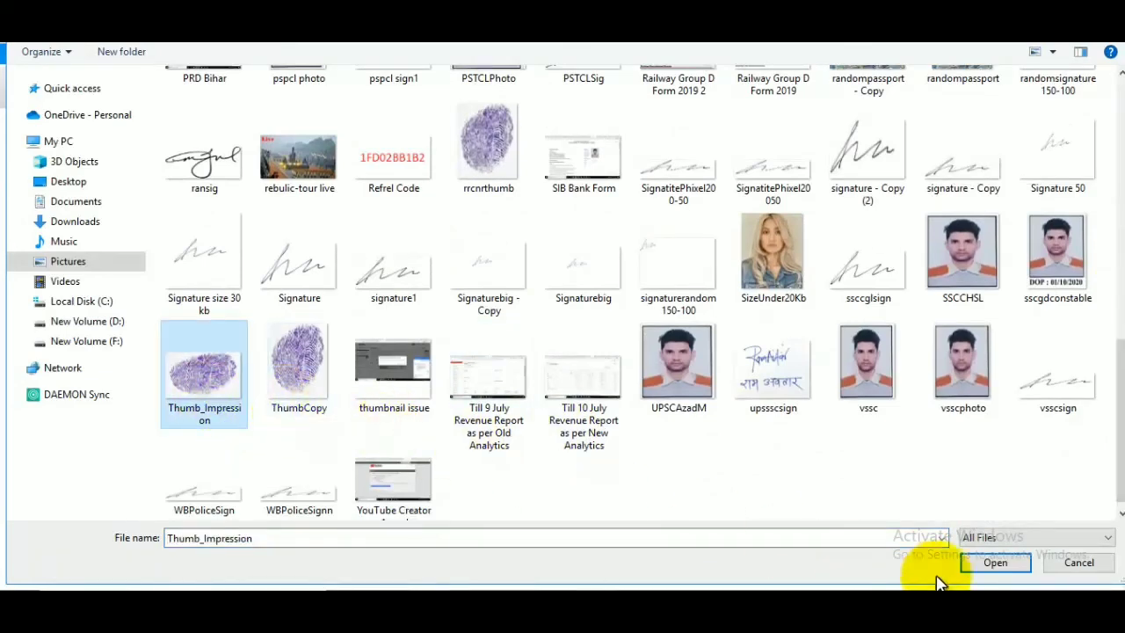
{"action": "left_click", "coordinate": [996, 562]}
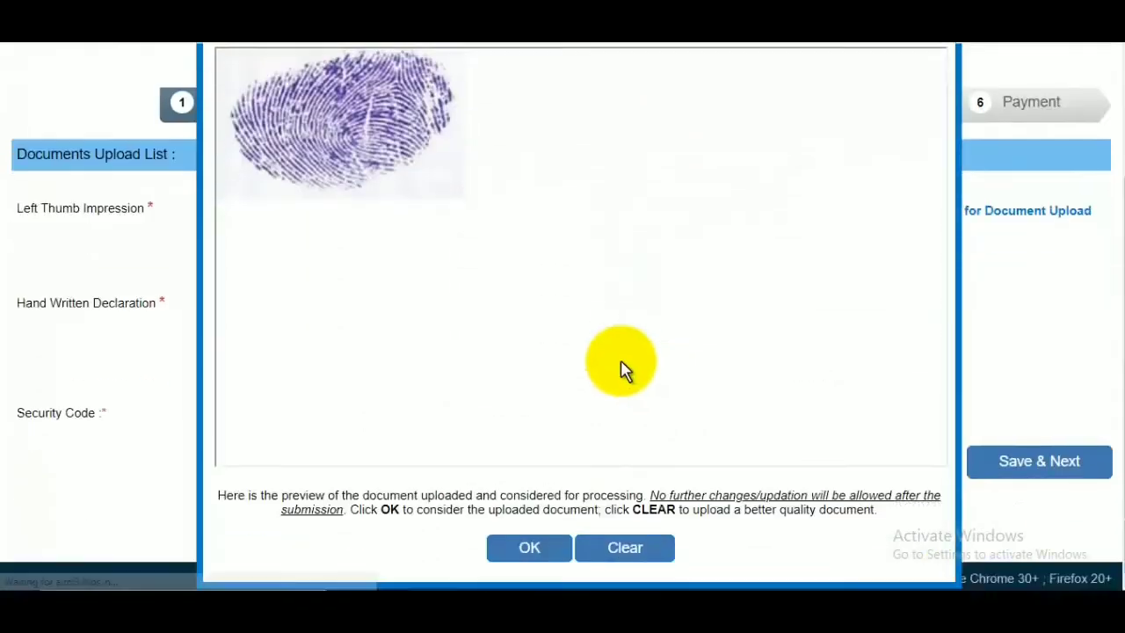
{"action": "left_click", "coordinate": [538, 551]}
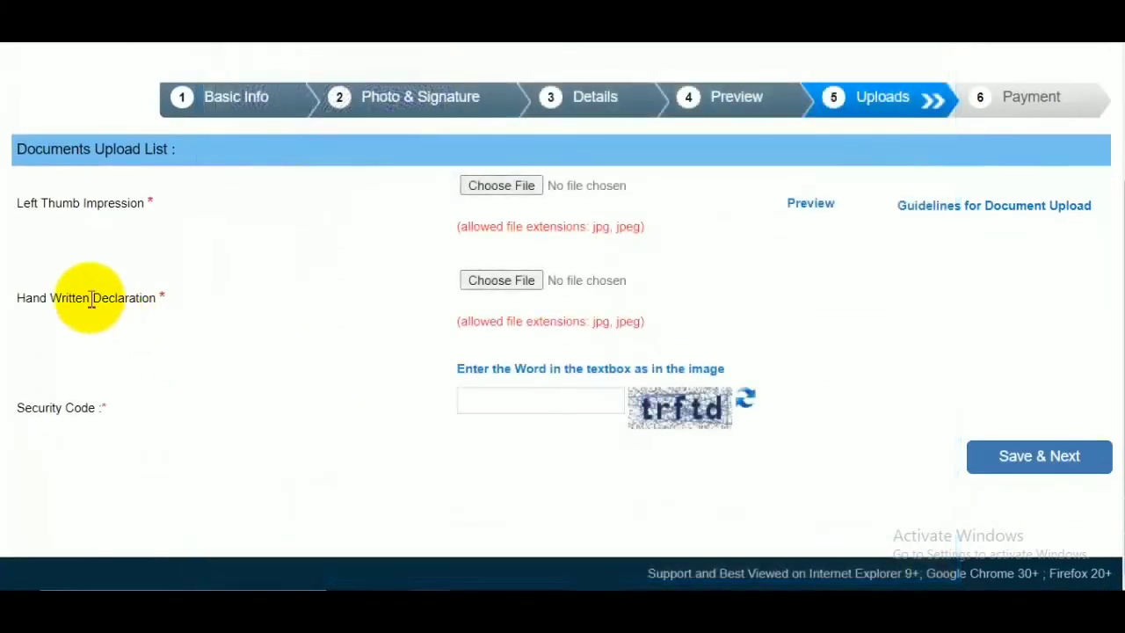
Switch to the JobsGyan post and read the Hand Written Declaration wording, including where the applicant's name goes.
{"action": "left_click_drag", "start_coordinate": [33, 300], "coordinate": [153, 319]}
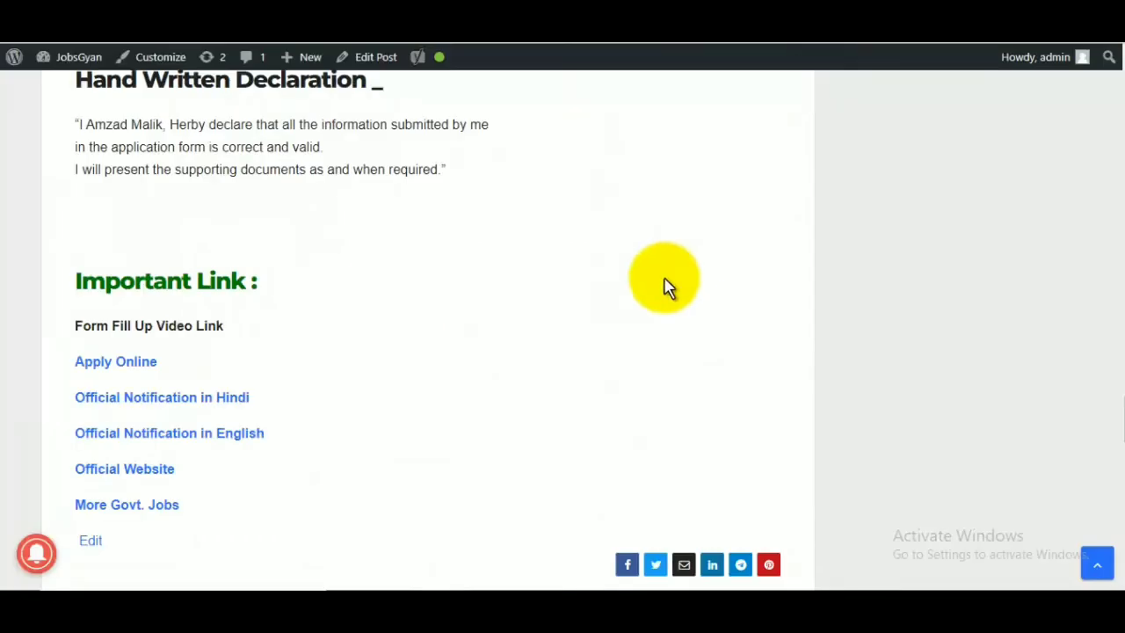
{"action": "scroll", "coordinate": [663, 284], "scroll_direction": "up", "scroll_amount": 1}
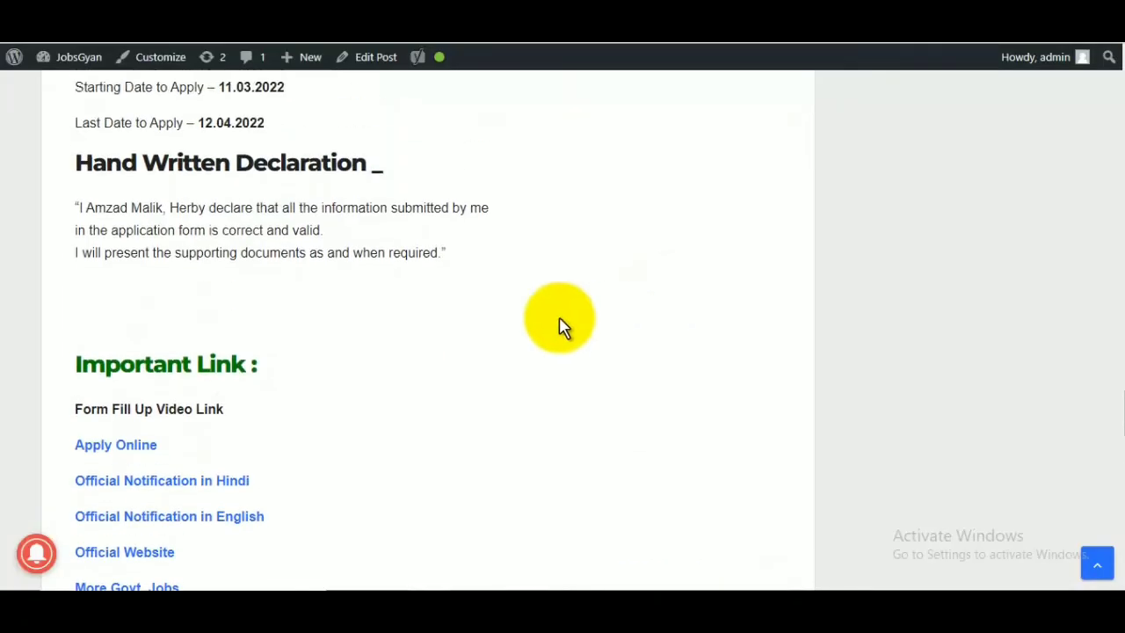
{"action": "left_click_drag", "start_coordinate": [79, 207], "coordinate": [404, 238]}
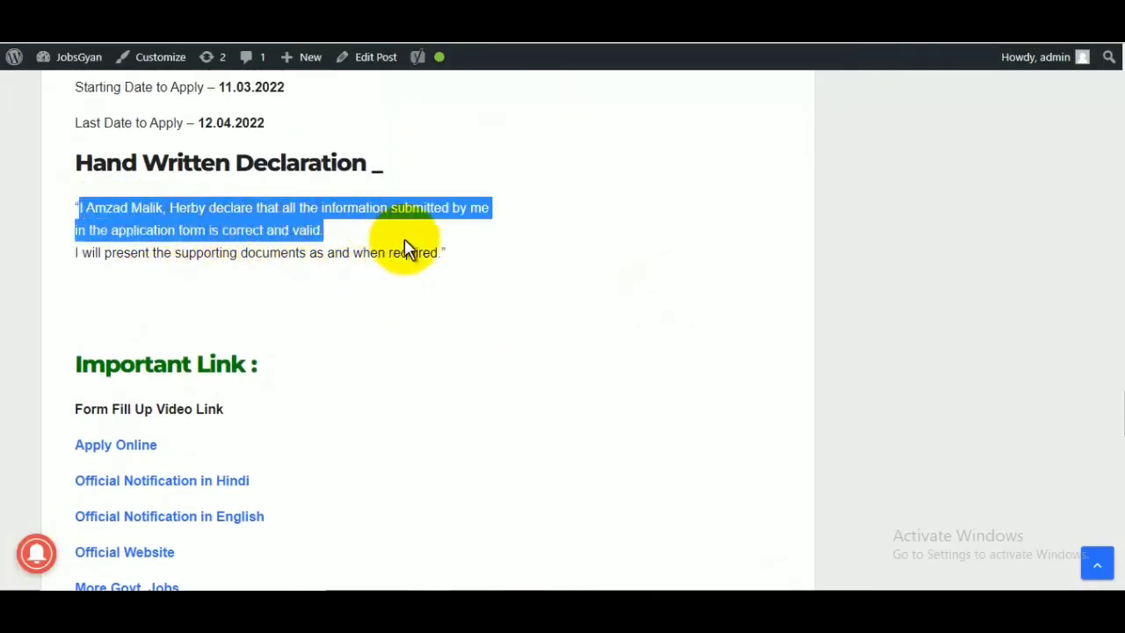
{"action": "left_click", "coordinate": [500, 267]}
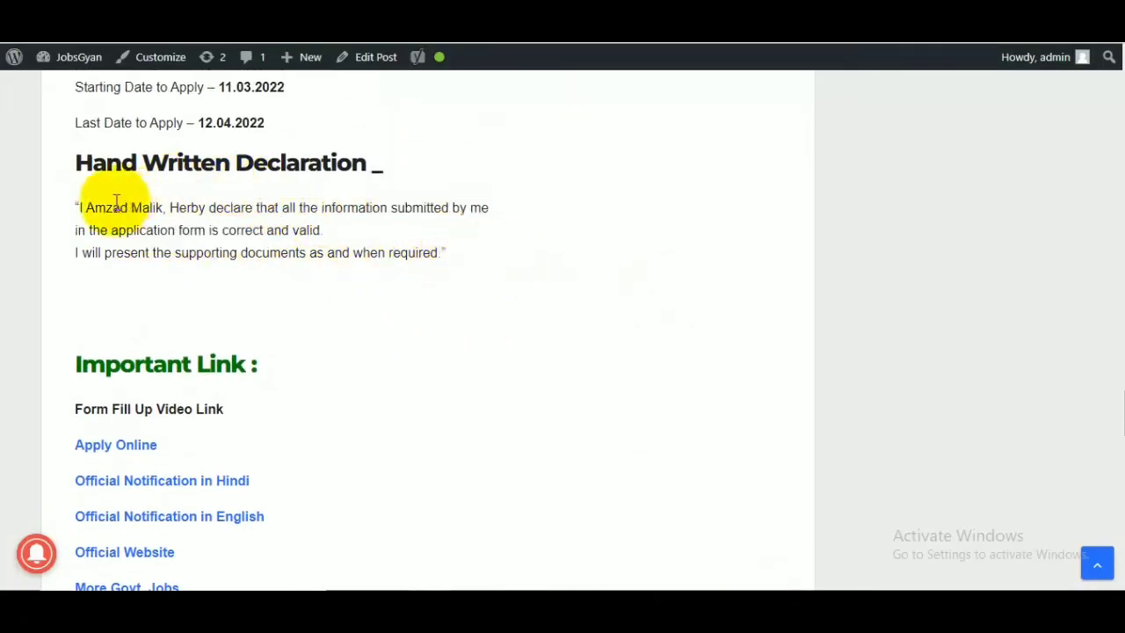
{"action": "left_click_drag", "start_coordinate": [94, 208], "coordinate": [157, 209]}
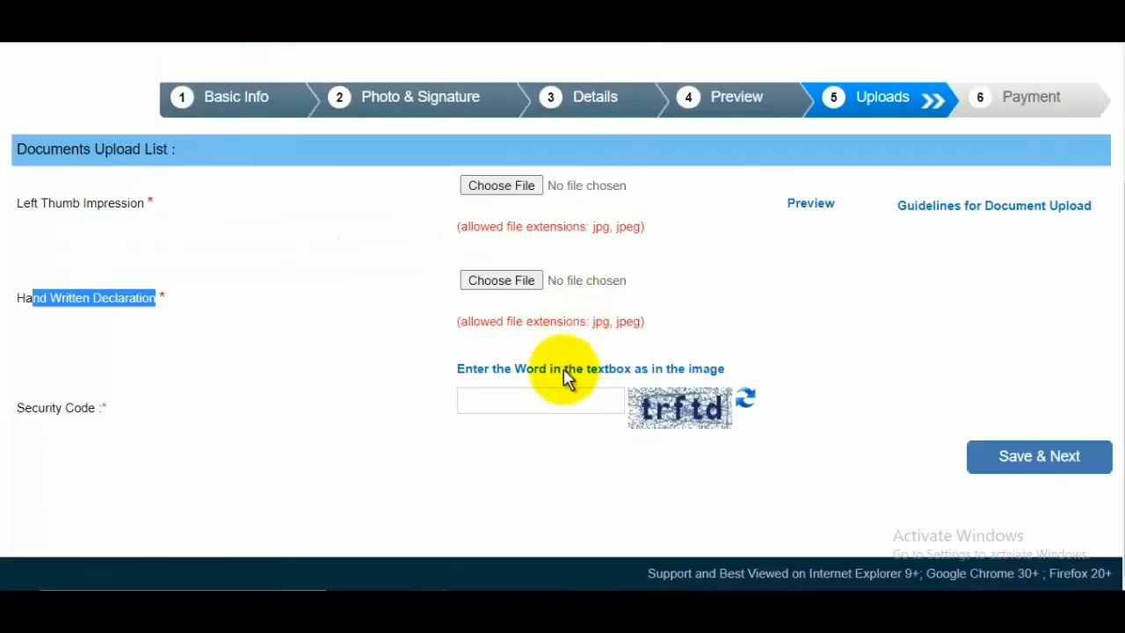
Fill in the security code, choose BillDesk as the way to pay the 500.00 fee, and submit the payment page.
{"action": "left_click", "coordinate": [563, 400]}
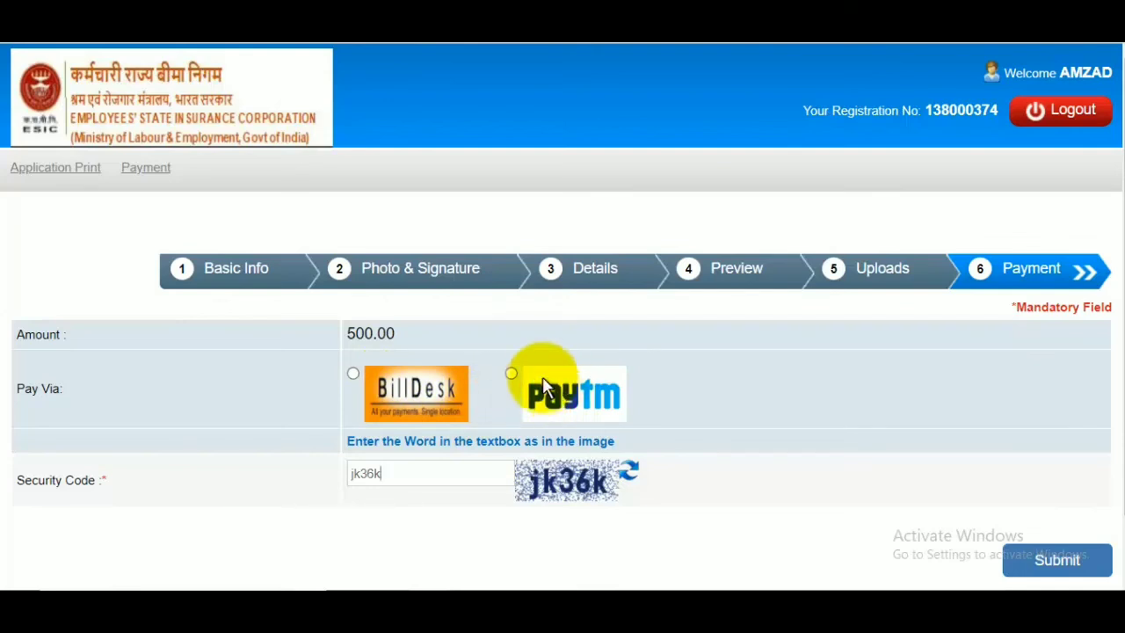
{"action": "left_click", "coordinate": [353, 373]}
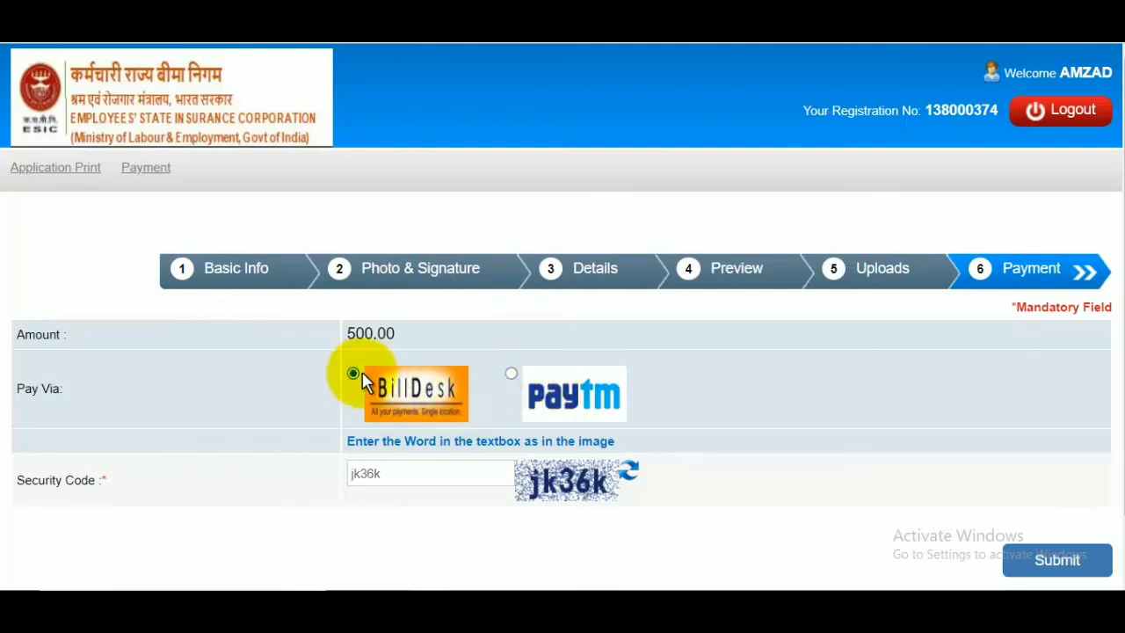
{"action": "left_click", "coordinate": [1062, 563]}
{"action": "left_click", "coordinate": [647, 122]}
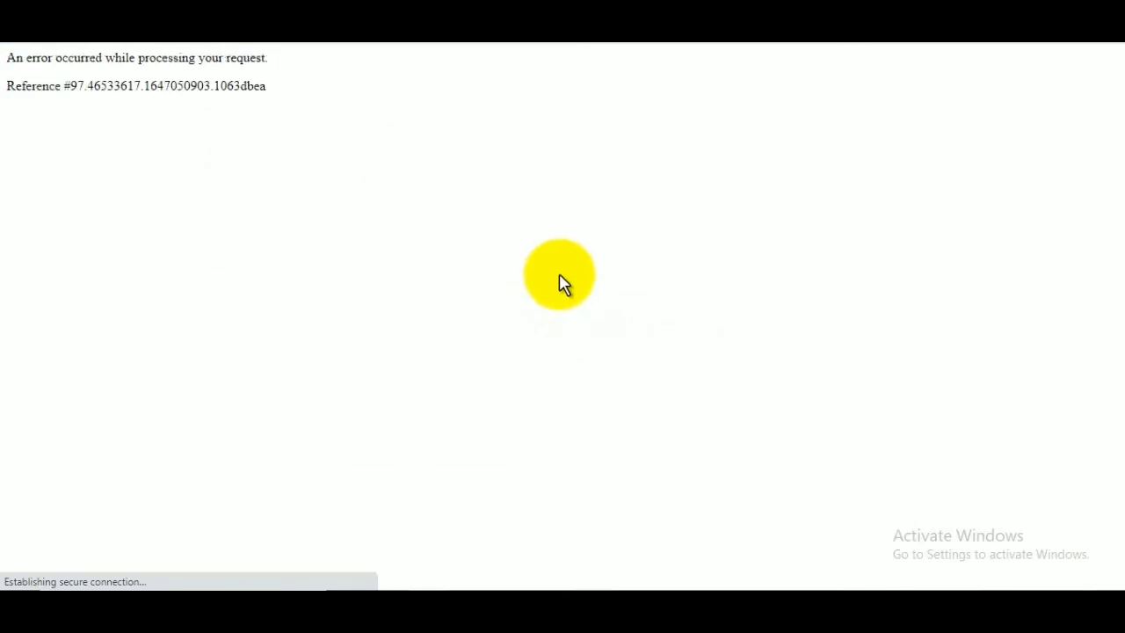
{"action": "left_click", "coordinate": [81, 37]}
{"action": "left_click", "coordinate": [633, 156]}
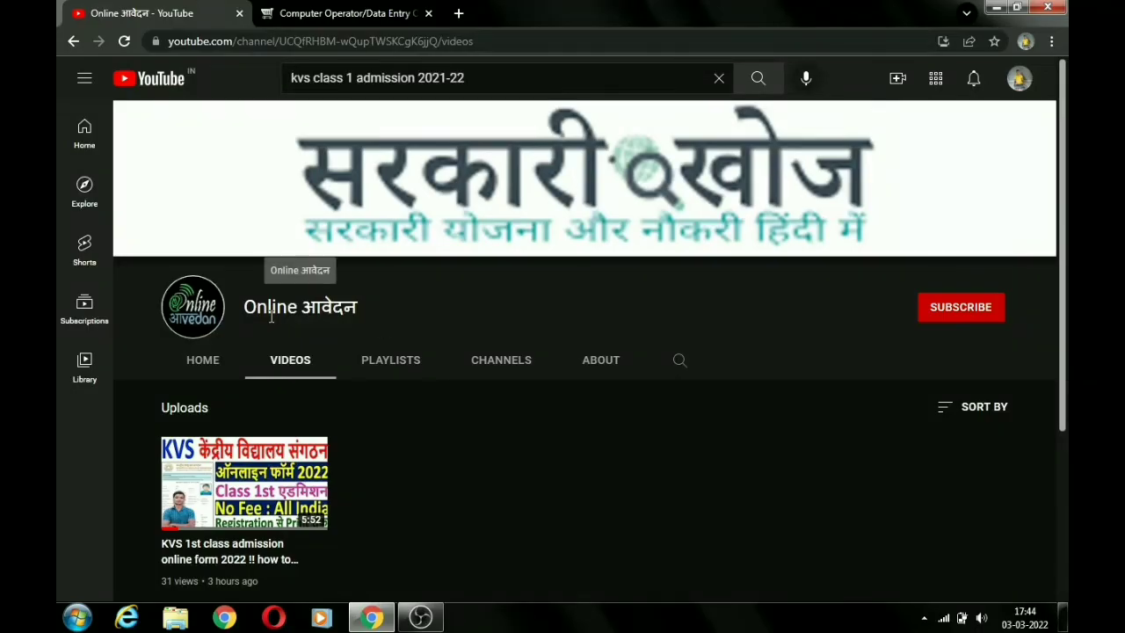
On YouTube, subscribe to the Online आवेदन channel and open its notification options.
{"action": "left_click", "coordinate": [982, 311]}
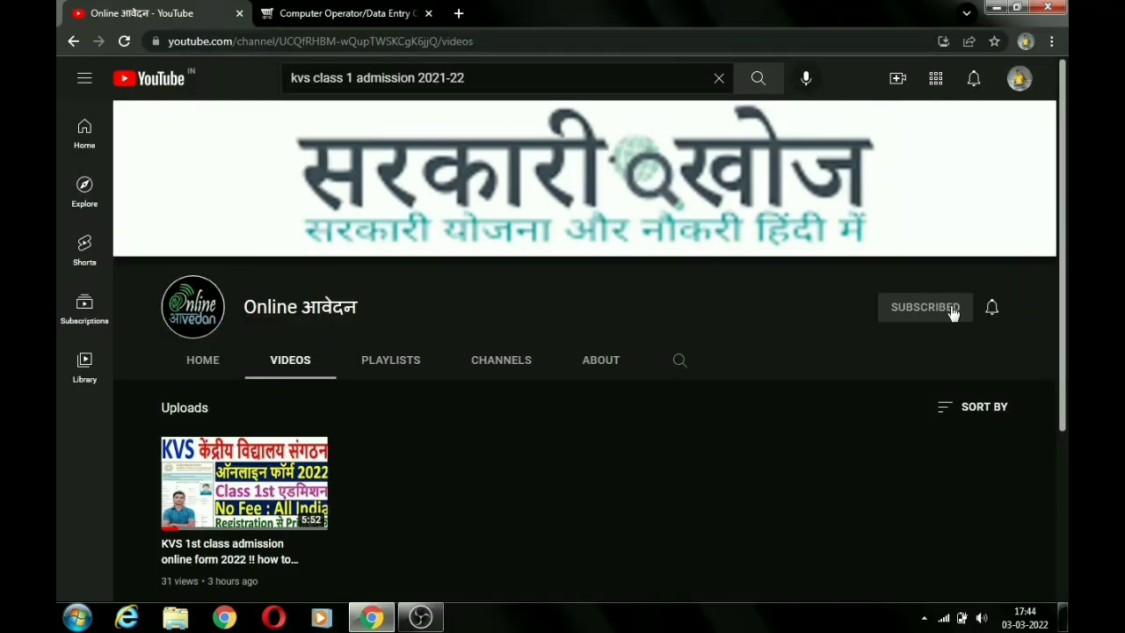
{"action": "left_click", "coordinate": [993, 311]}
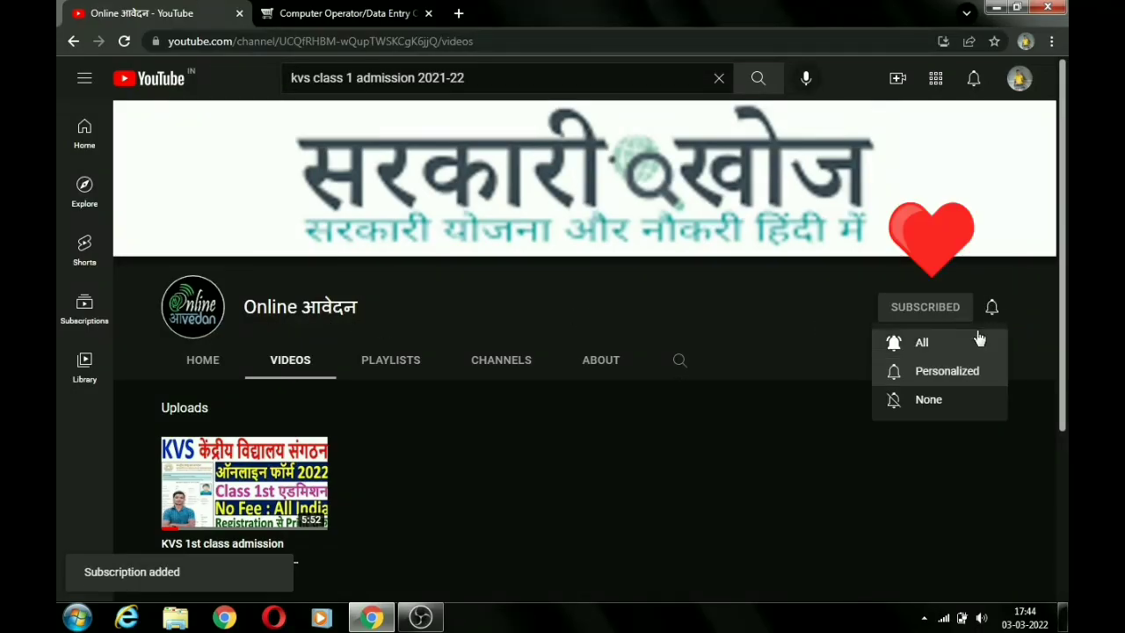